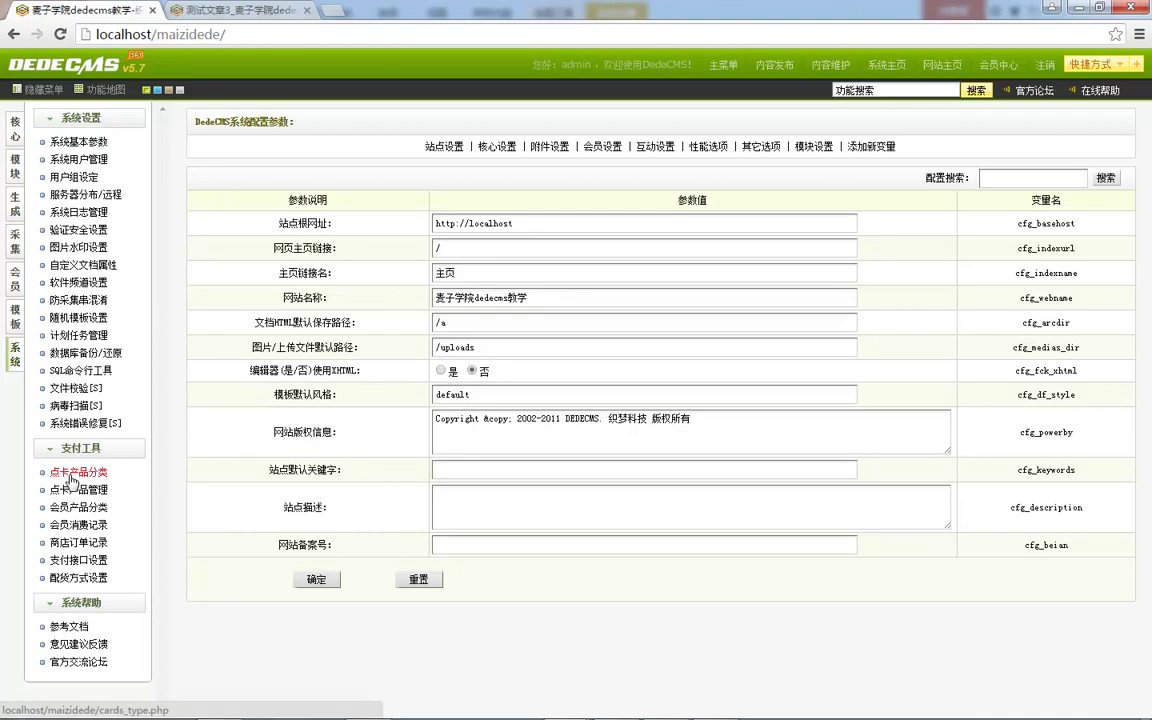
click(72, 475)
click(78, 490)
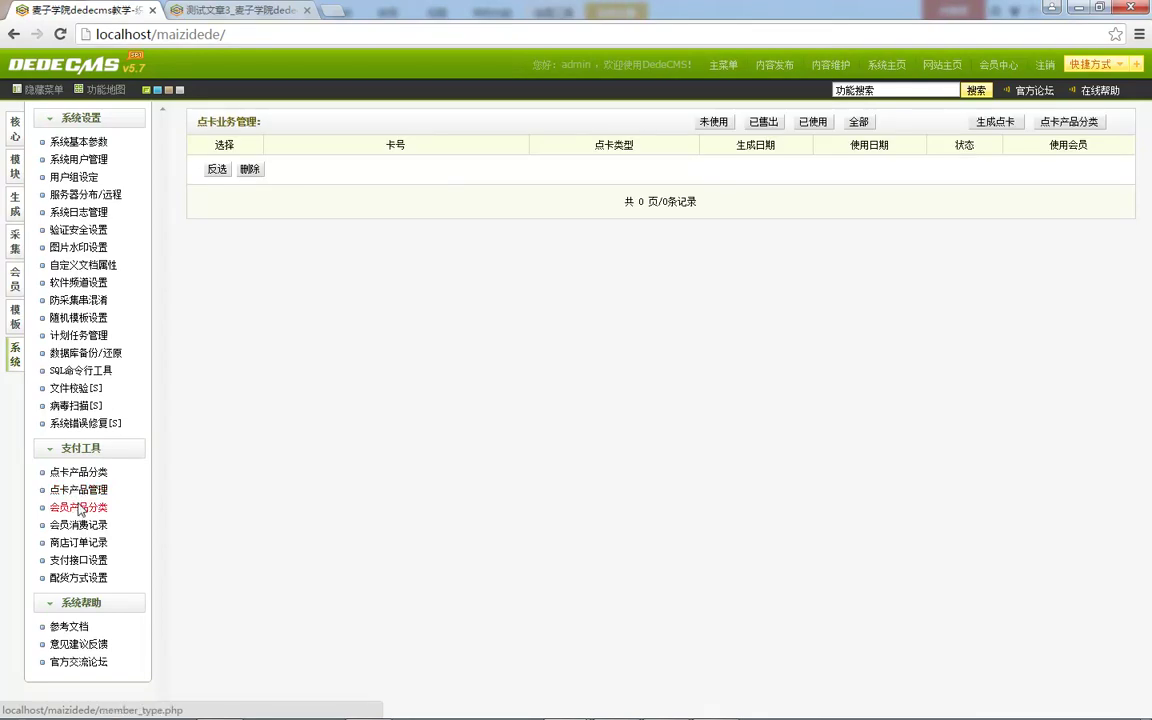
click(78, 507)
click(84, 473)
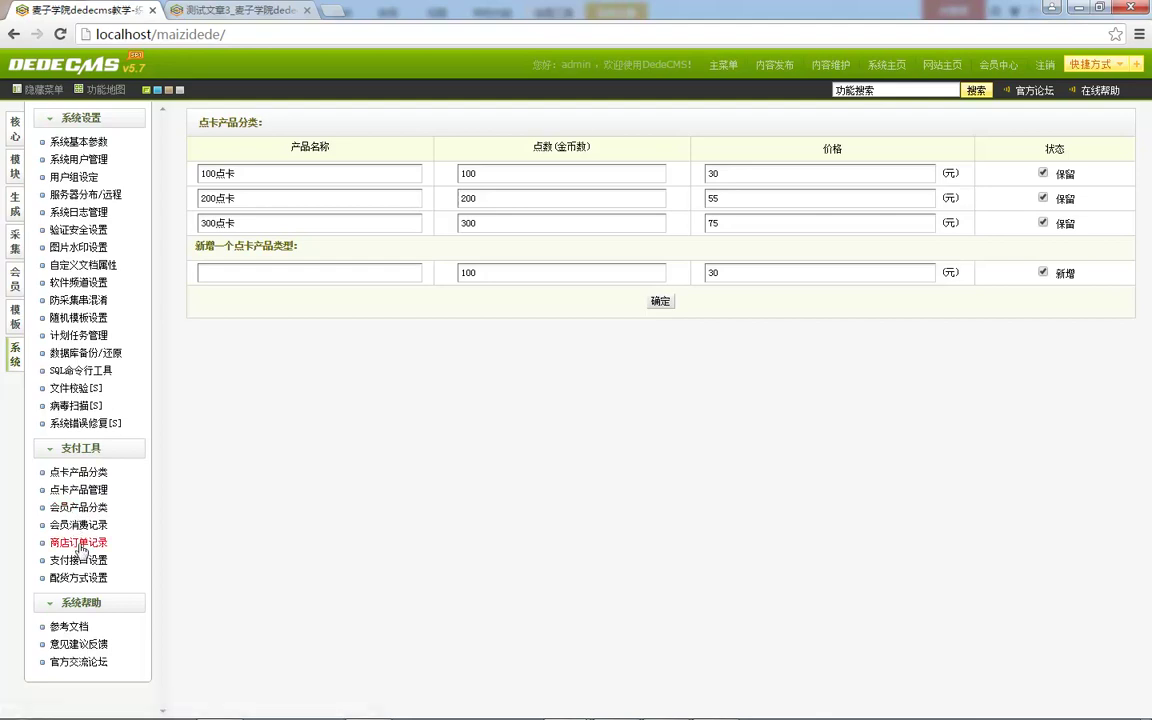
click(80, 142)
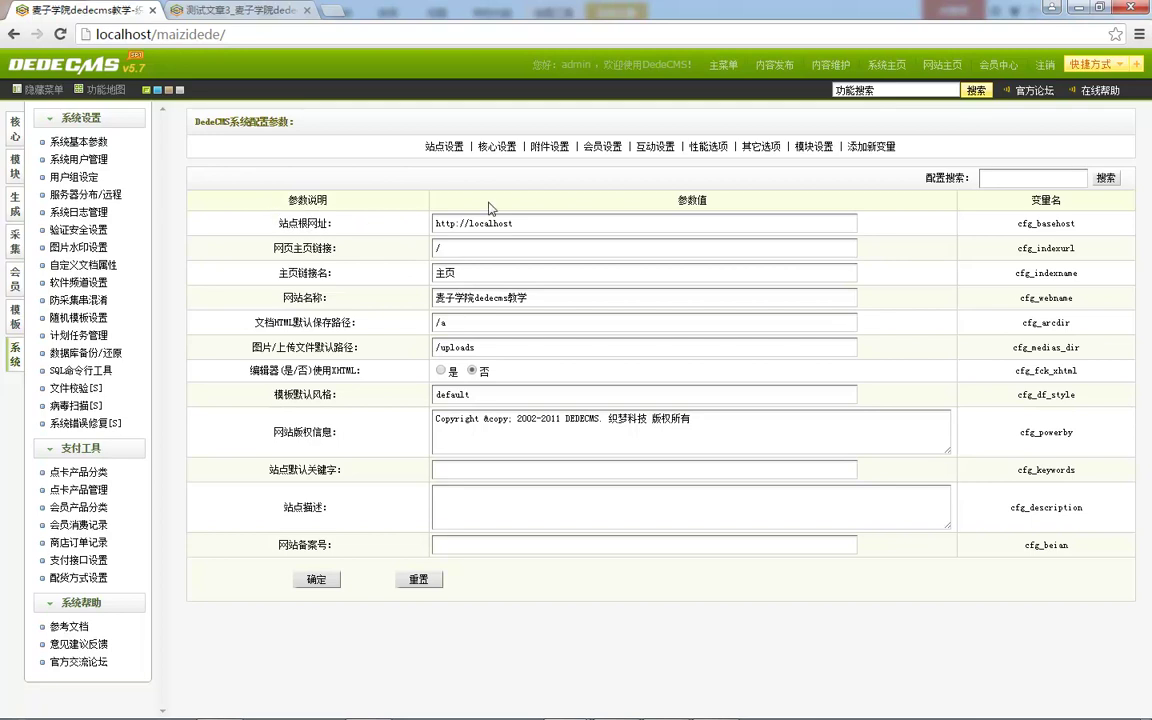
drag(283, 222, 365, 224)
click(348, 260)
drag(274, 248, 347, 241)
click(795, 639)
In Dreamweaver's Files panel, expand templets > default and open index.htm.
click(368, 704)
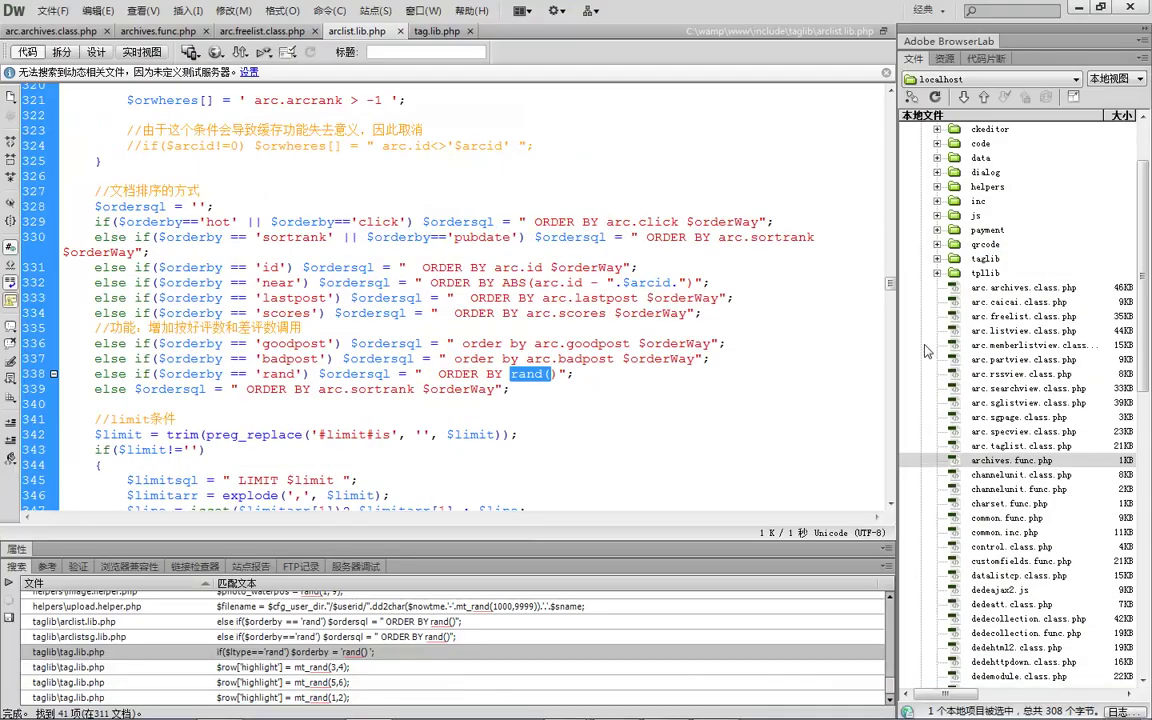
scroll(1037, 350, up, 2)
double_click(972, 167)
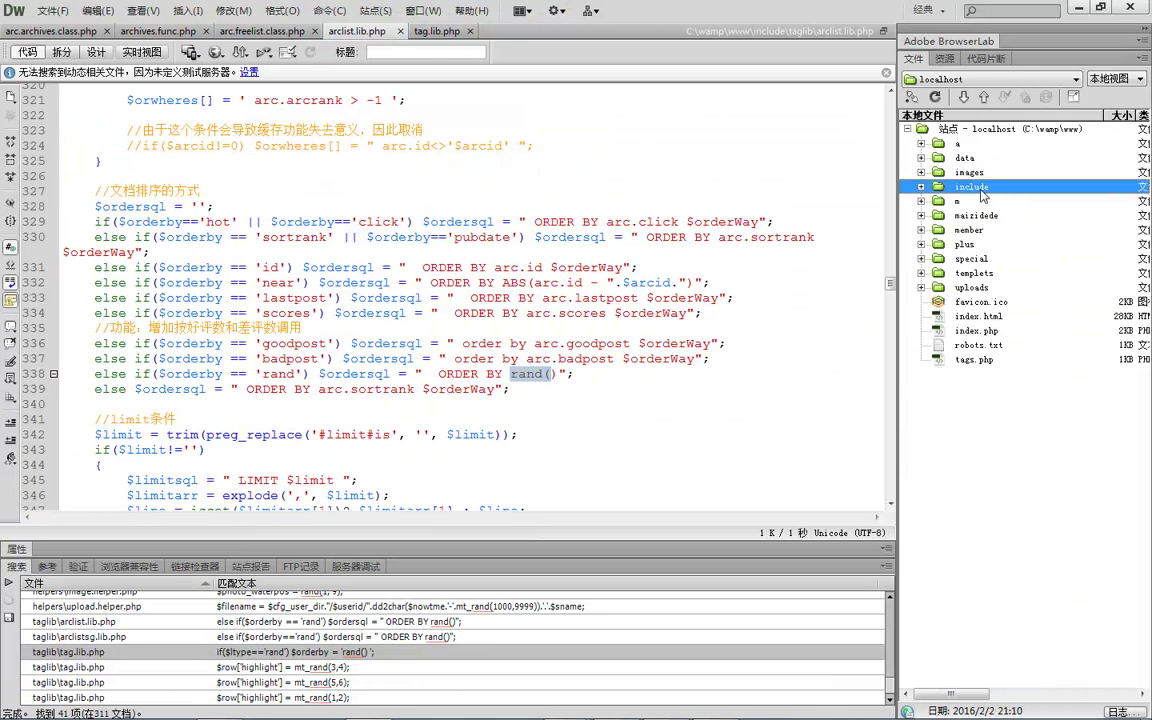
click(976, 274)
double_click(978, 277)
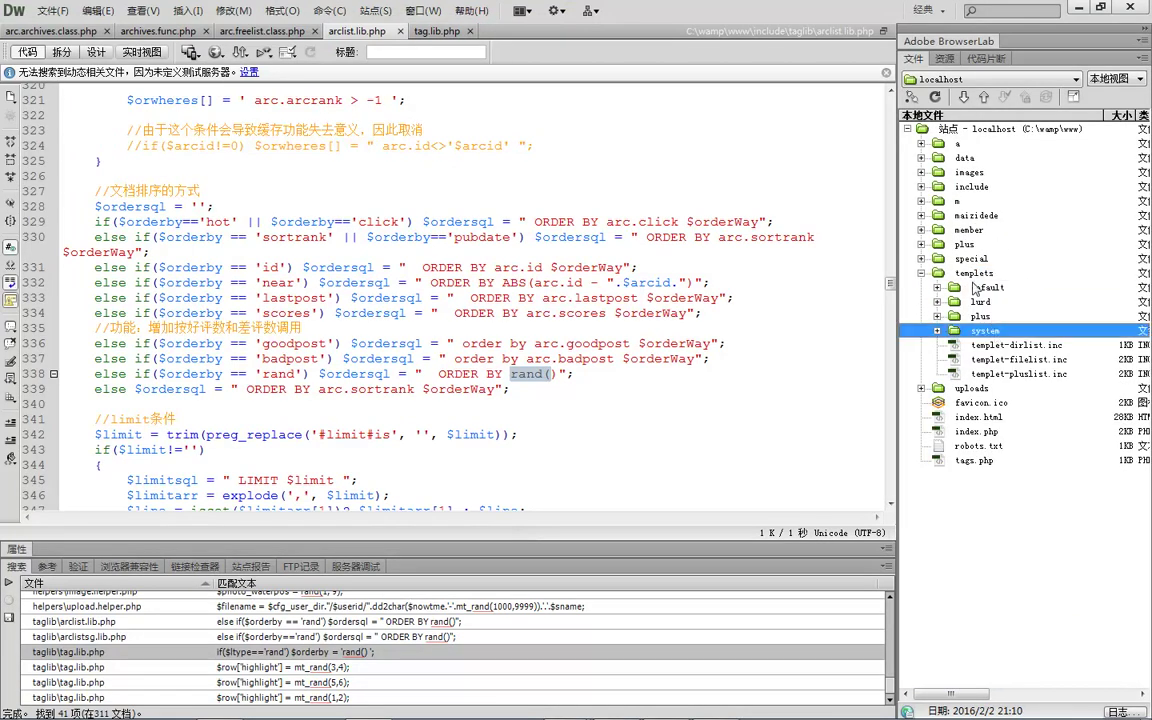
double_click(980, 287)
click(1022, 360)
scroll(1025, 440, down, 5)
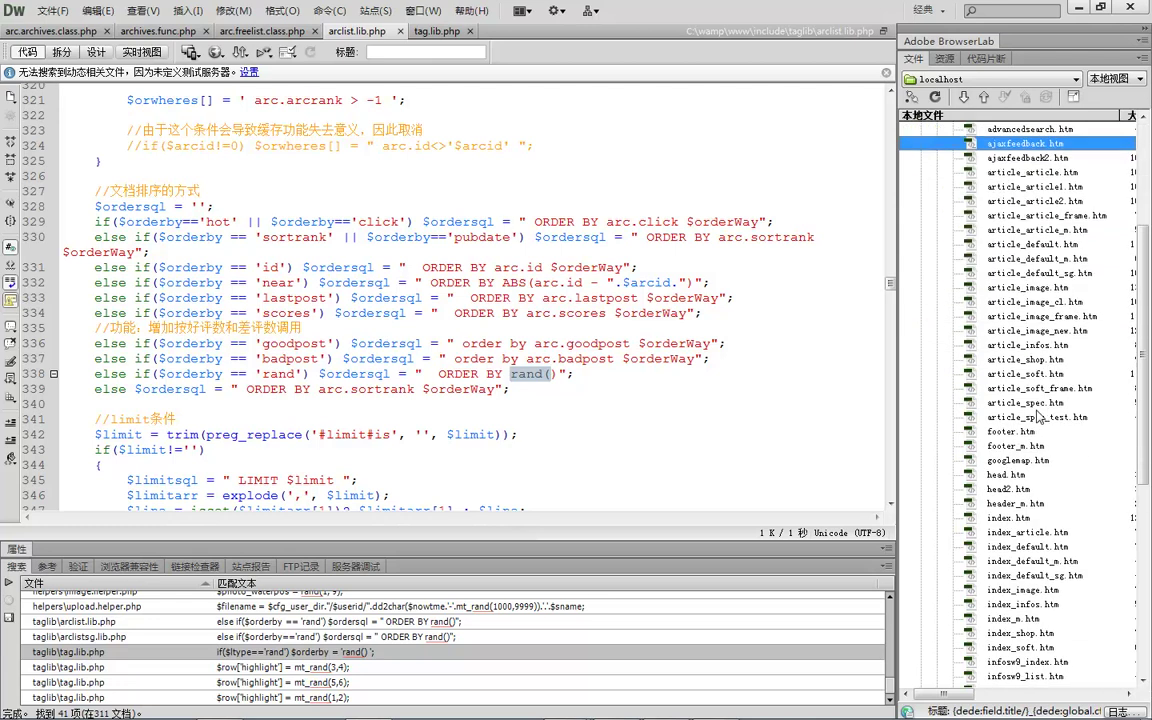
scroll(1022, 447, down, 1)
double_click(1015, 474)
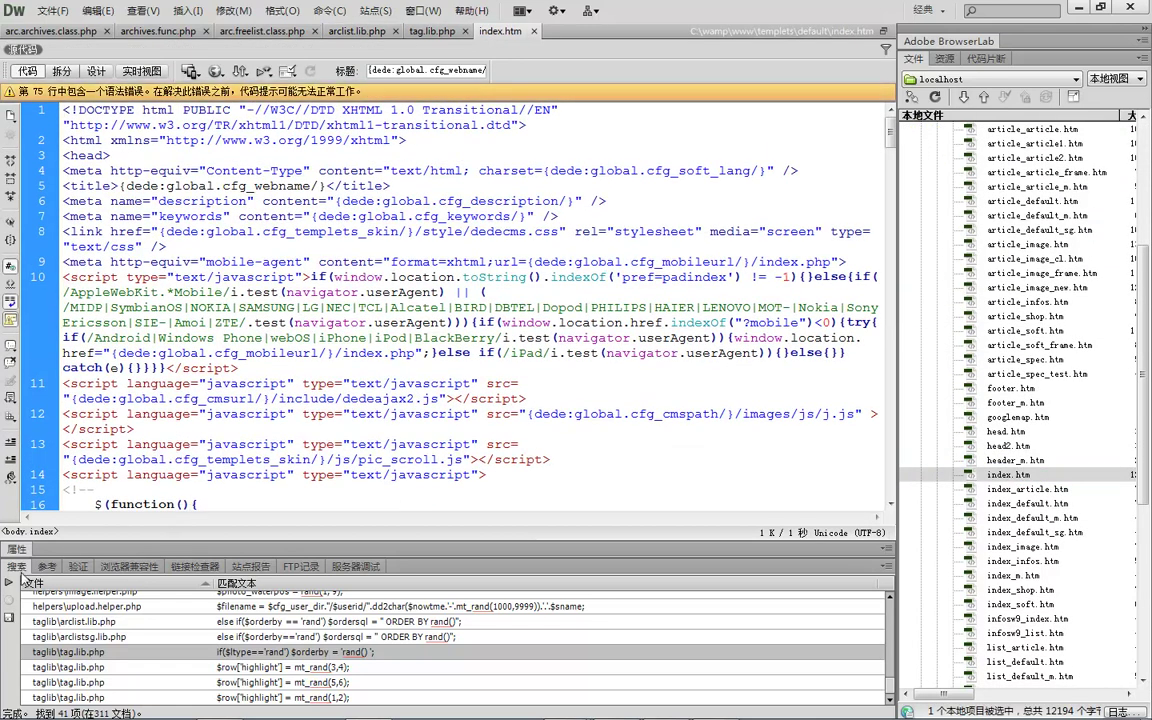
Select the {dede:global.cfg_webname/} title tag in index.htm and return to the browser.
key(F7)
scroll(214, 345, down, 15)
scroll(214, 345, up, 15)
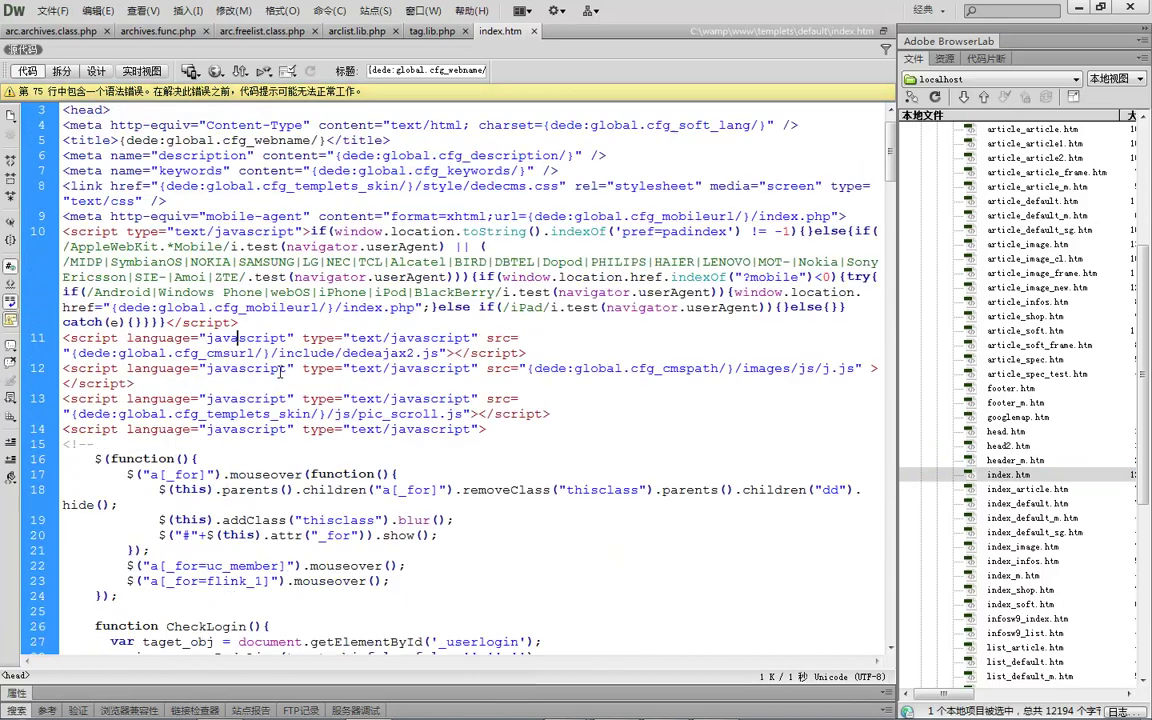
click(213, 193)
drag(118, 186, 328, 186)
key(ctrl+c)
scroll(328, 186, down, 7)
key(alt+Tab)
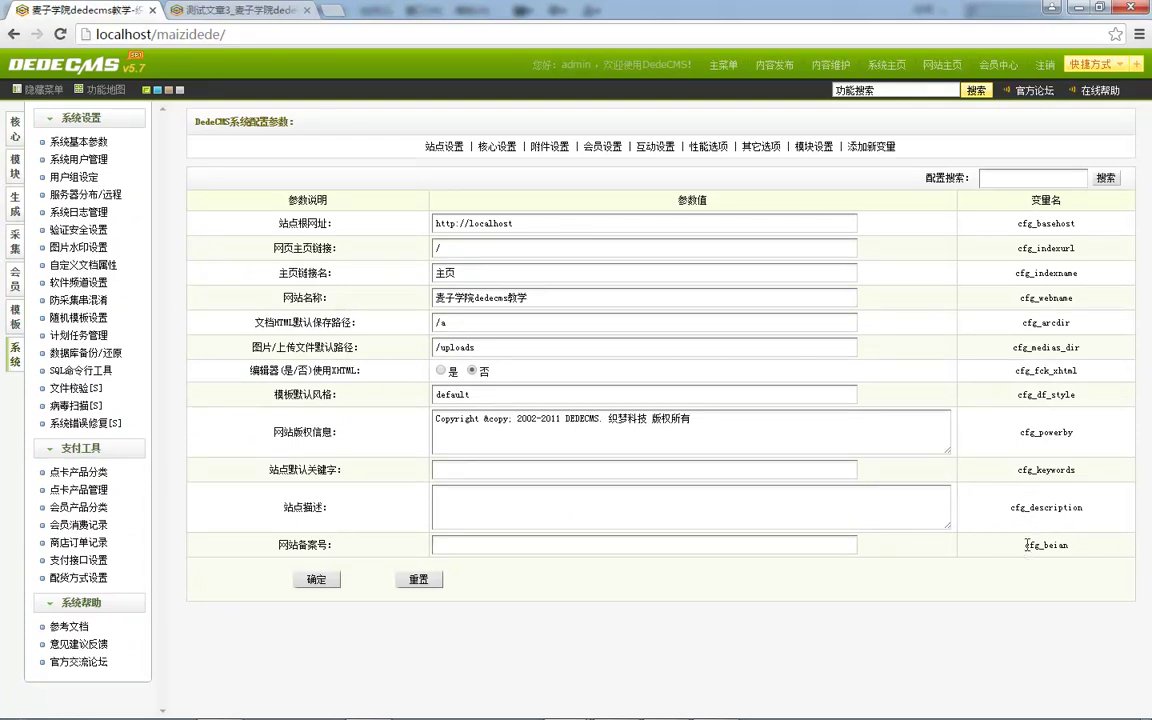
Enter '啊哈哈哈哈' as the 网站备案号 (cfg_beian) and save the site settings.
click(595, 546)
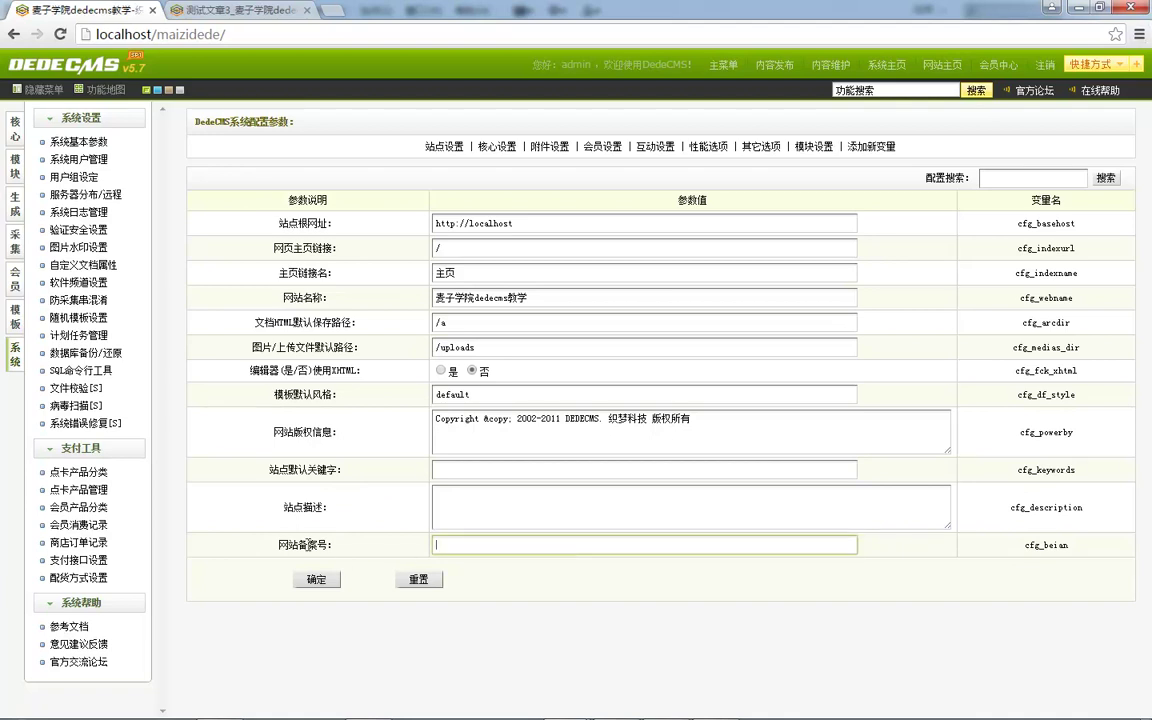
text(啊哈哈哈哈12312341456)
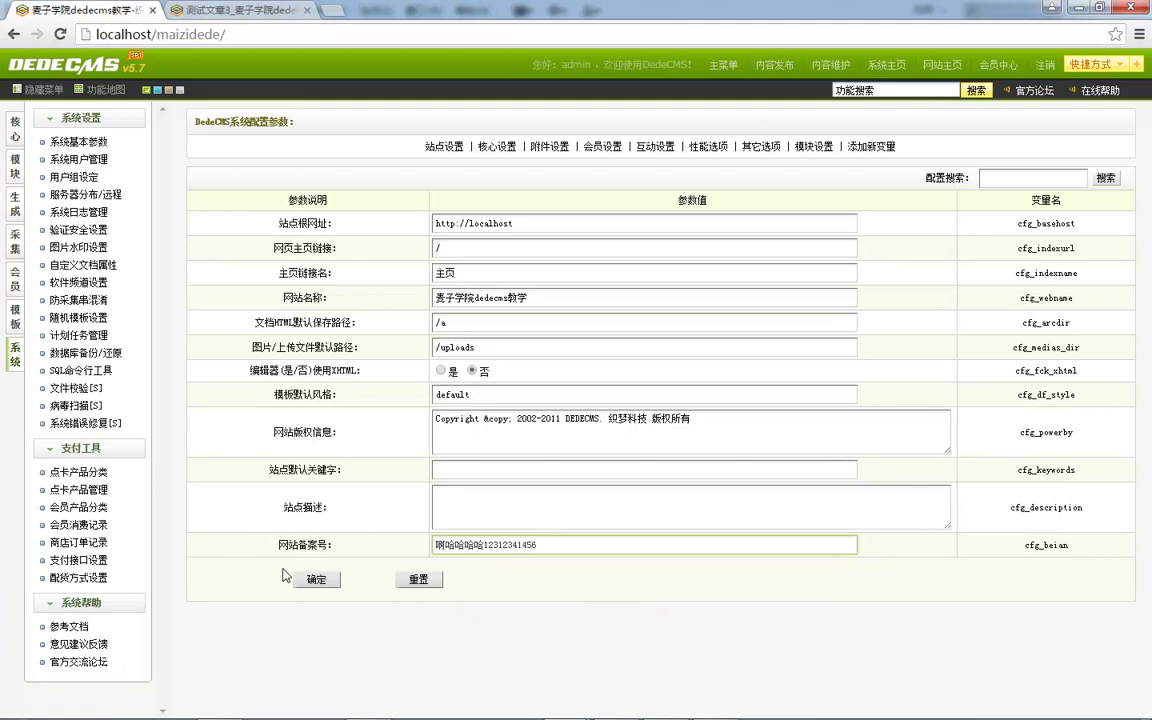
click(314, 579)
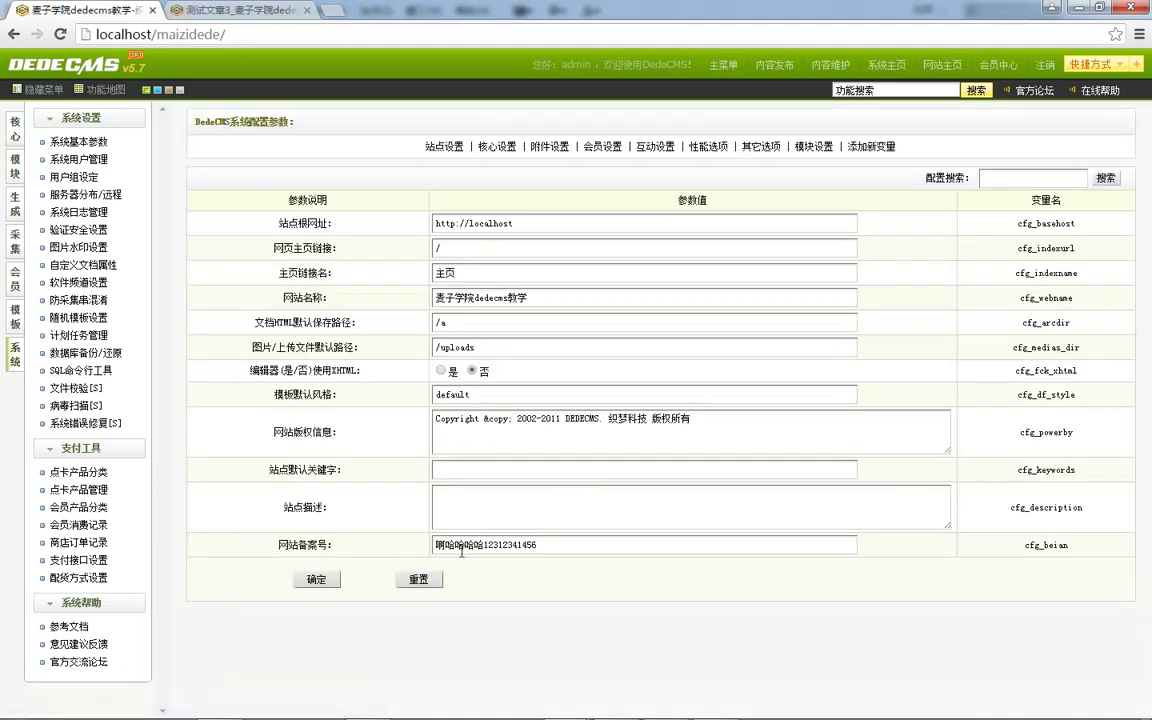
key(alt+Tab)
Paste the copied {dede:global.cfg_webname/} tag on a new line after <body>.
click(242, 308)
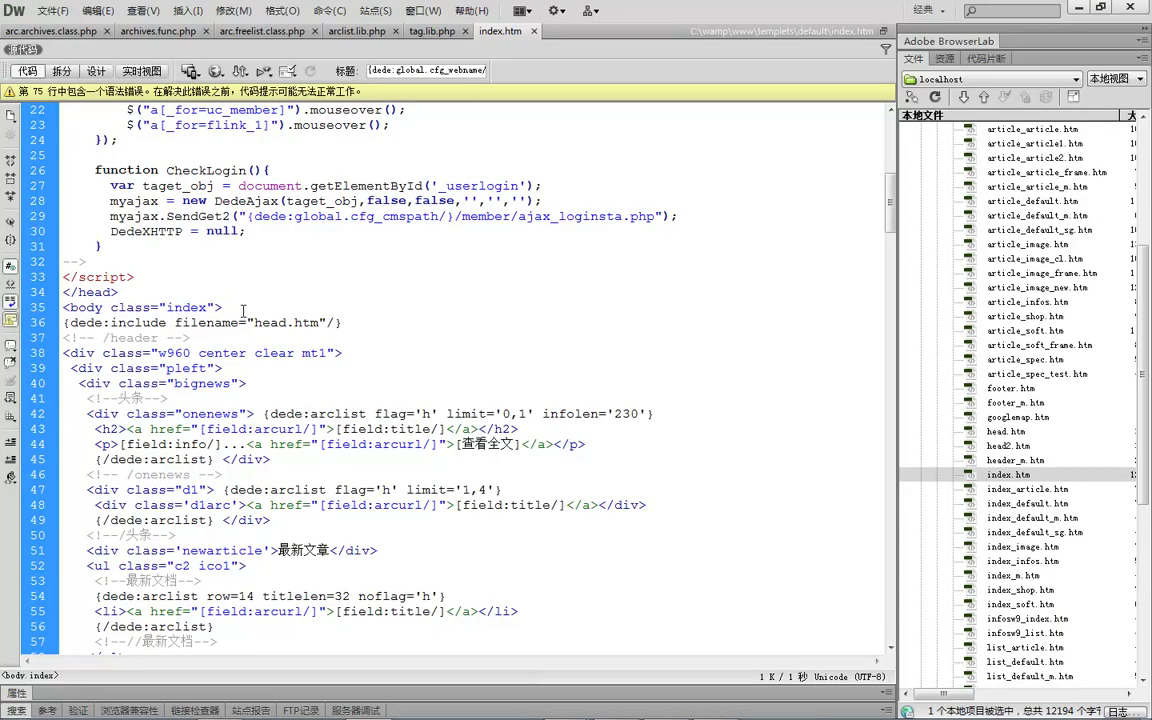
key(Return)
key(Return)
key(Return)
key(Up)
key(Up)
key(ctrl+v)
Change the pasted tag to {dede:global.cfg_beian/} using the copied name, and save index.htm.
key(alt+Tab)
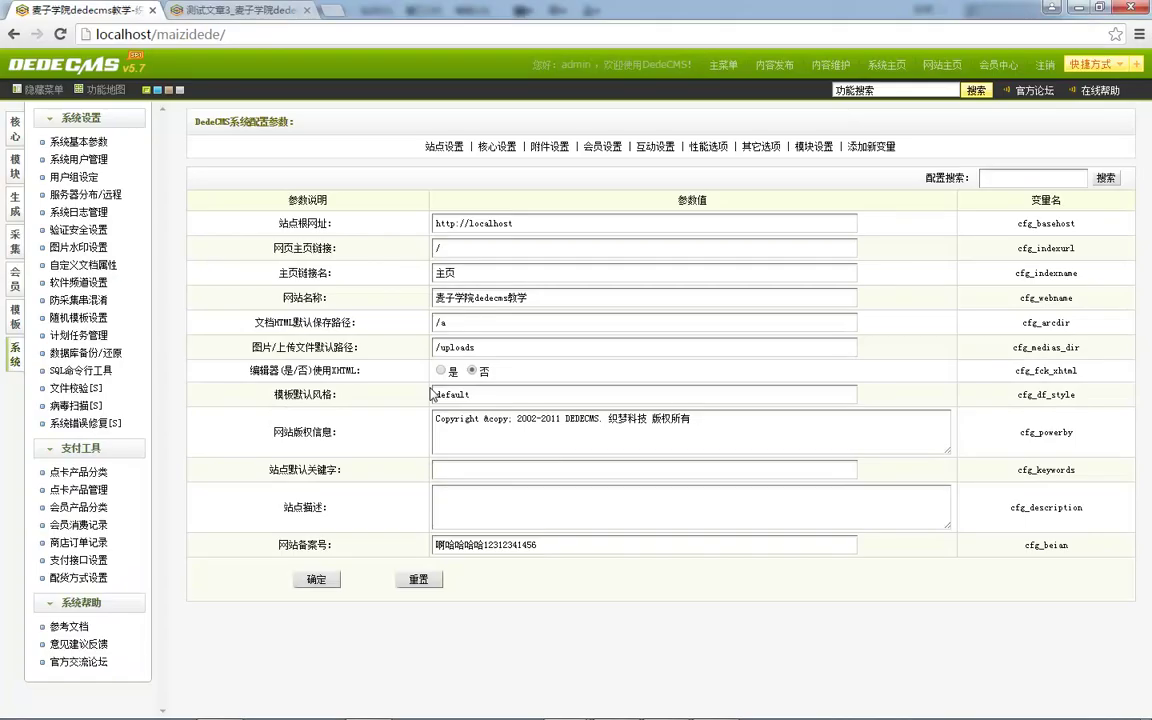
double_click(1043, 545)
key(ctrl+c)
key(alt+Tab)
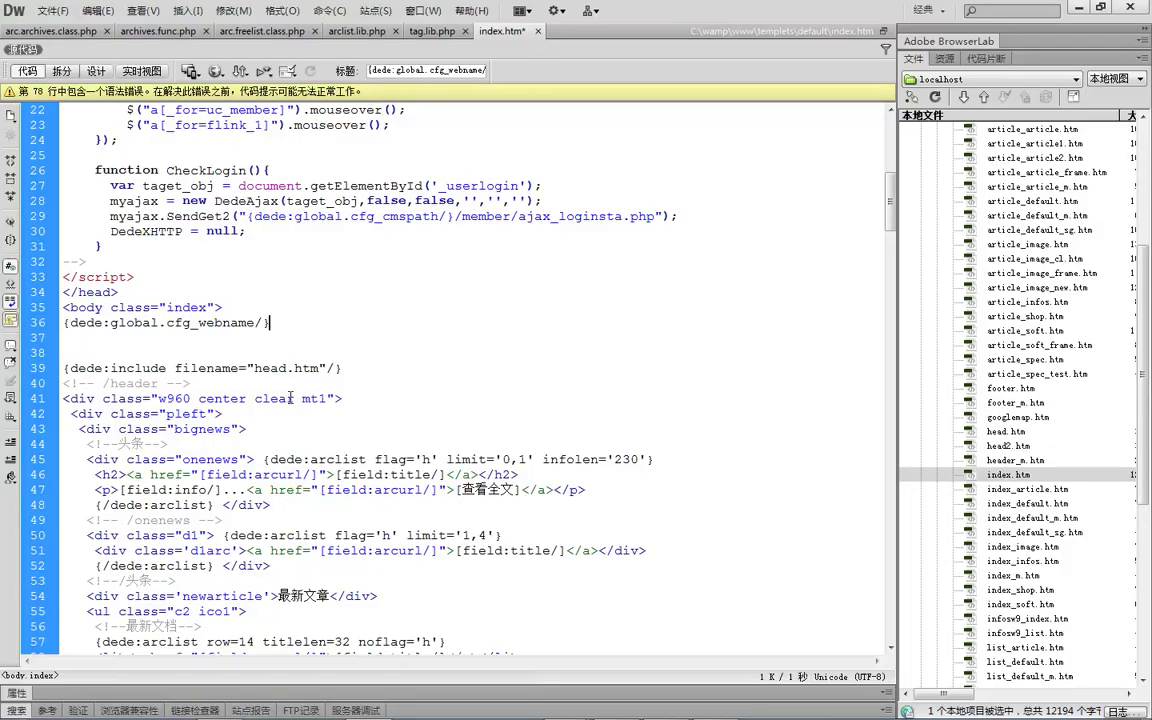
double_click(216, 322)
key(ctrl+v)
key(ctrl+s)
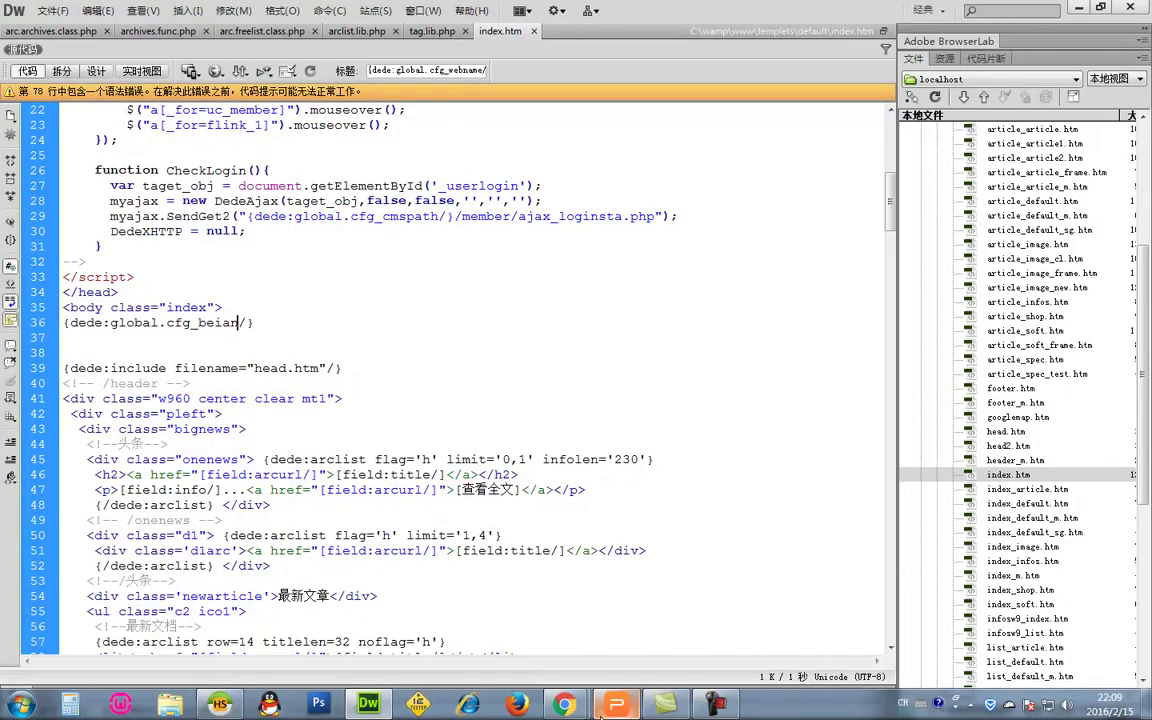
Bring the DedeCMS system settings page back to the front.
mouse_move(576, 707)
click(463, 600)
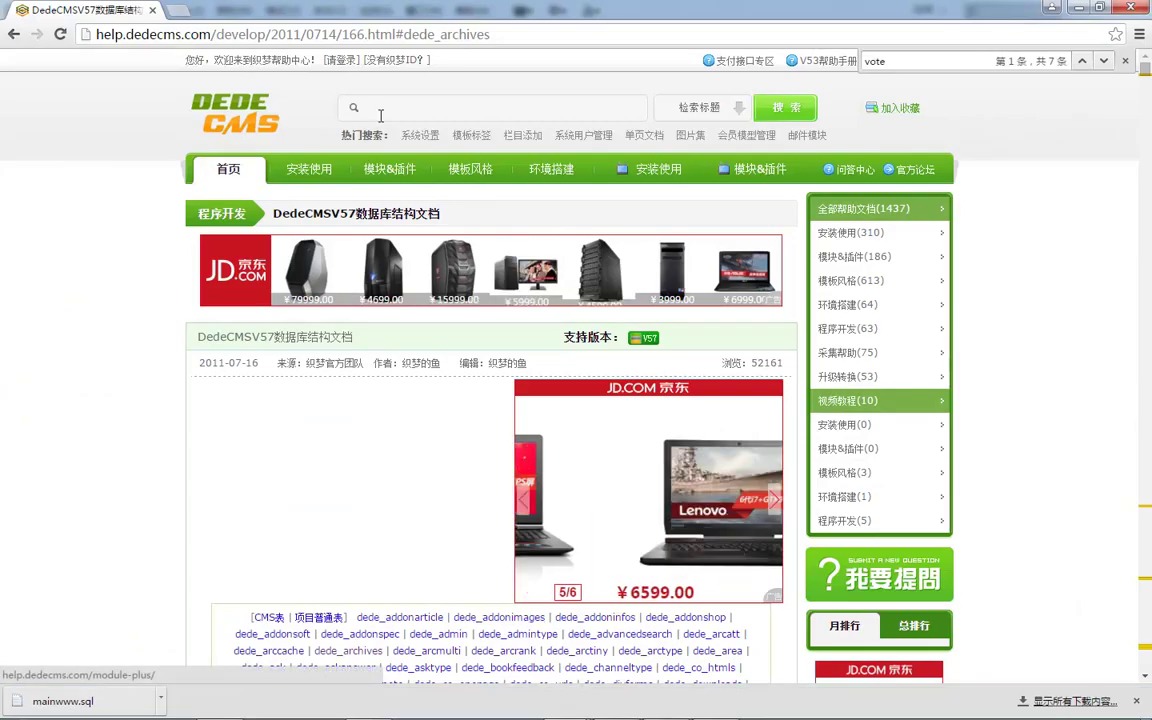
key(alt+Tab)
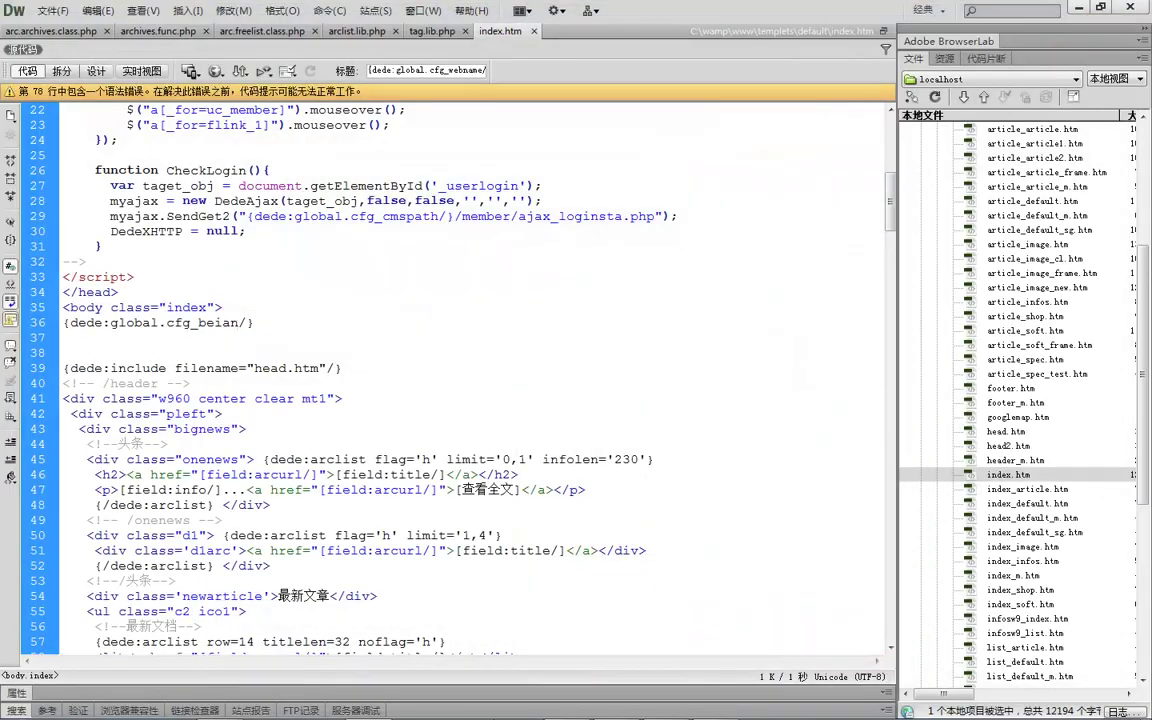
click(510, 708)
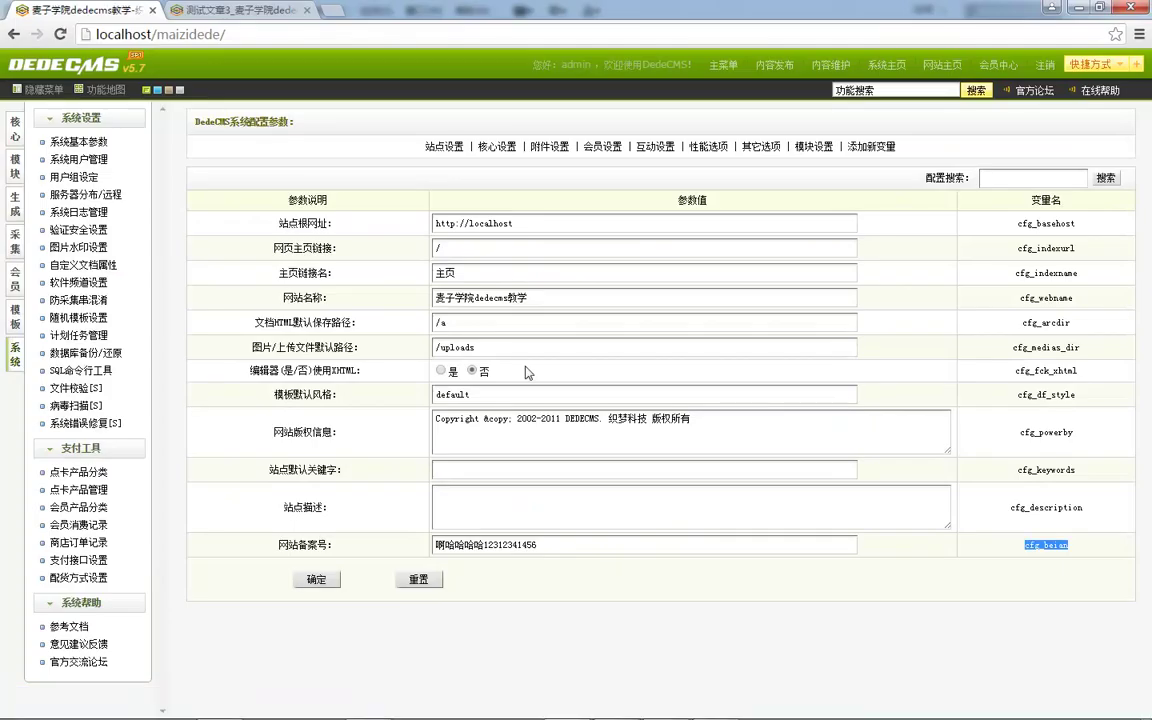
Open 网站主页 with upcache=1, check the top-left filing text, and return to settings.
click(340, 200)
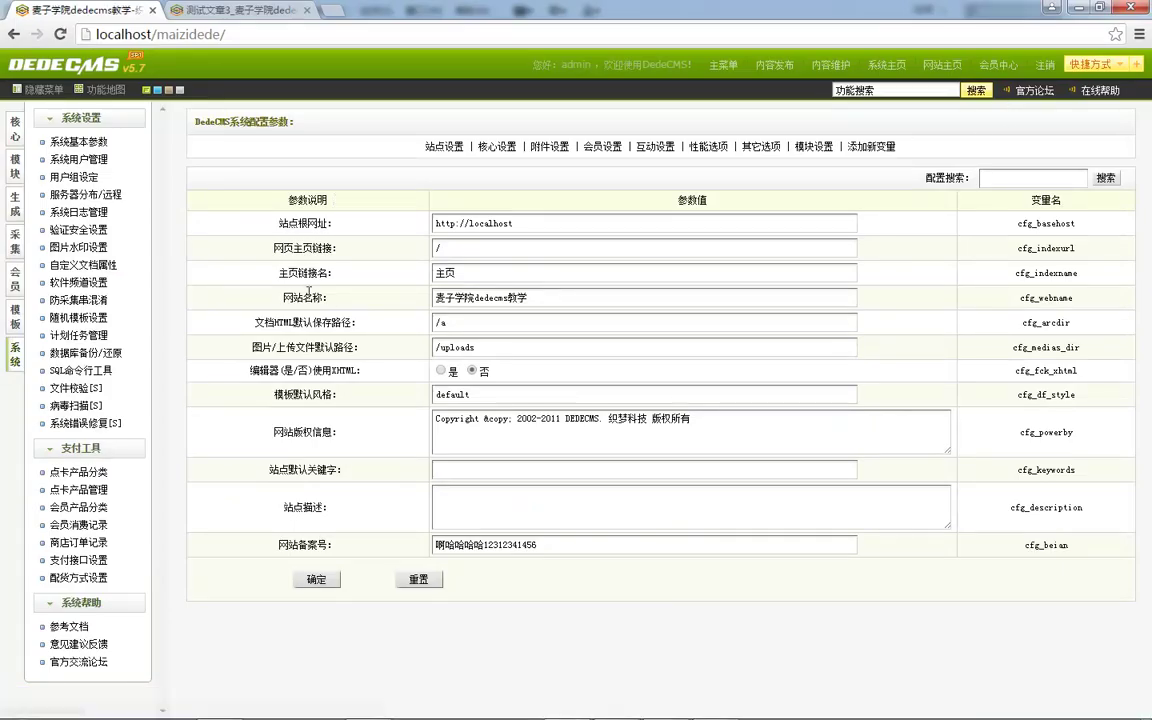
click(957, 68)
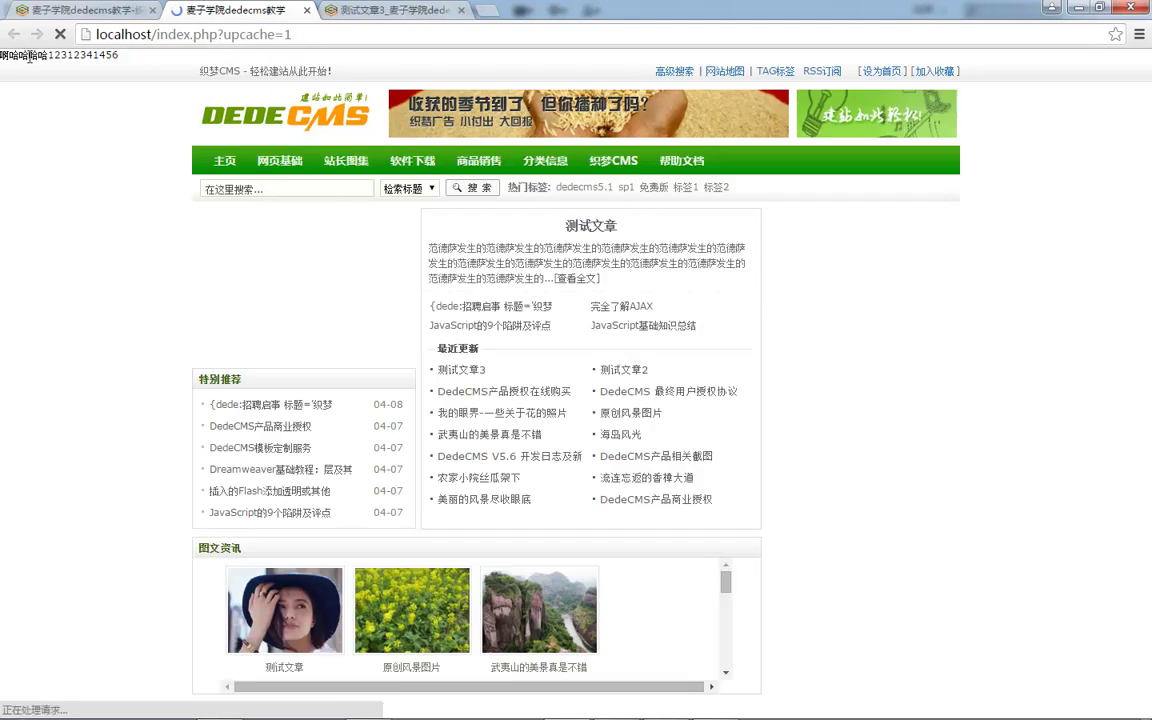
drag(117, 55, 0, 55)
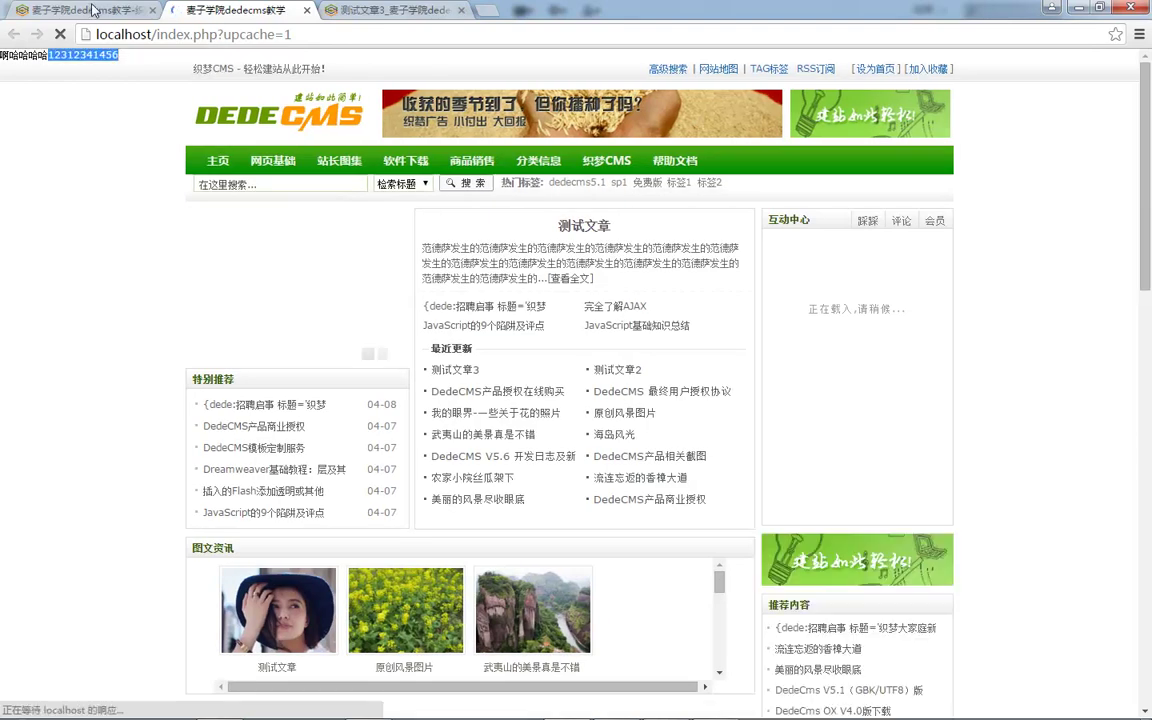
click(84, 10)
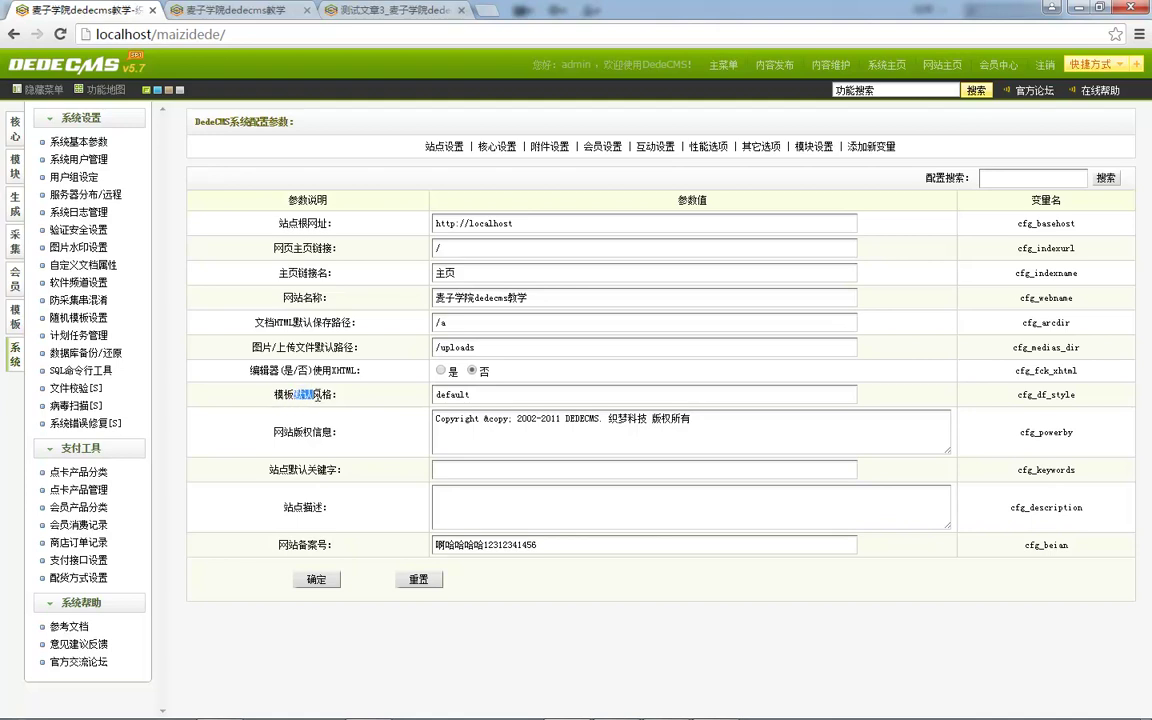
Show the 核心设置 group and look over its SMTP server rows.
click(345, 377)
click(497, 147)
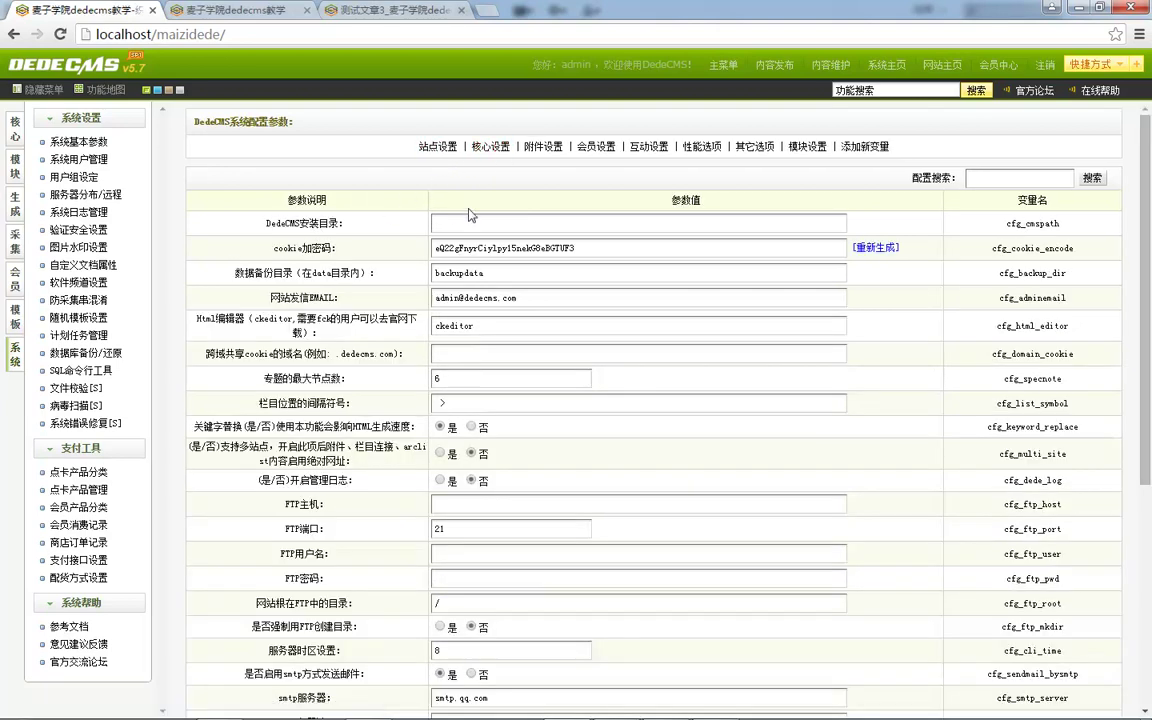
scroll(414, 205, down, 4)
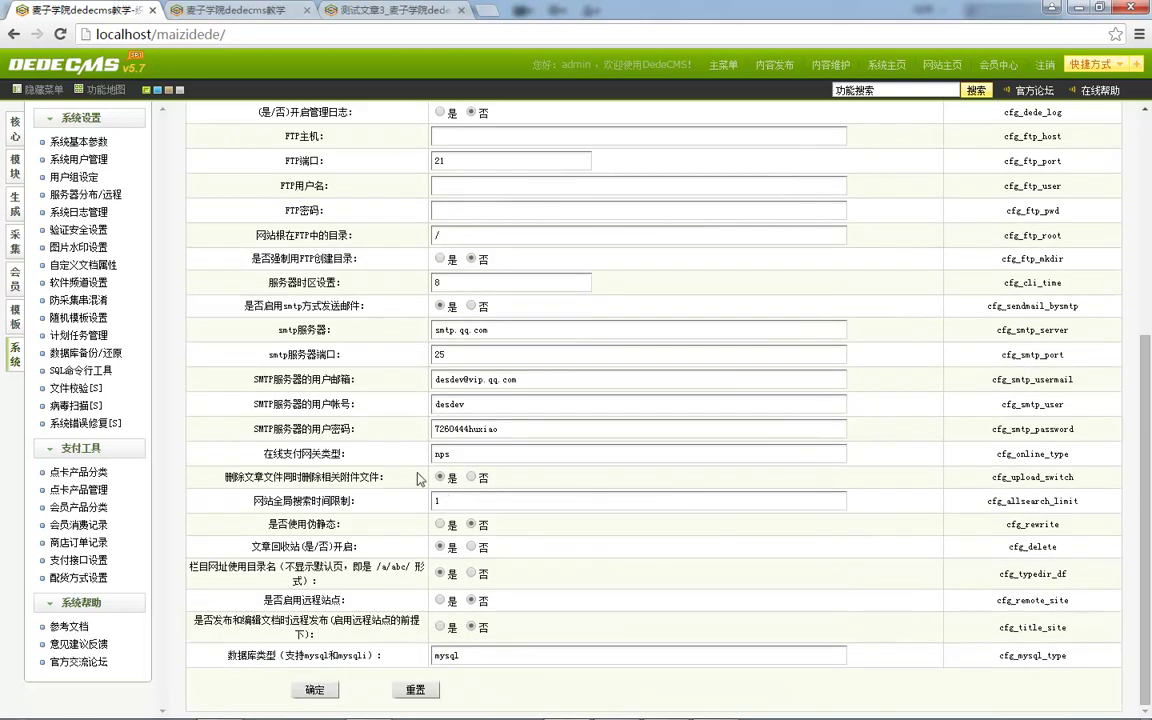
drag(243, 312, 602, 432)
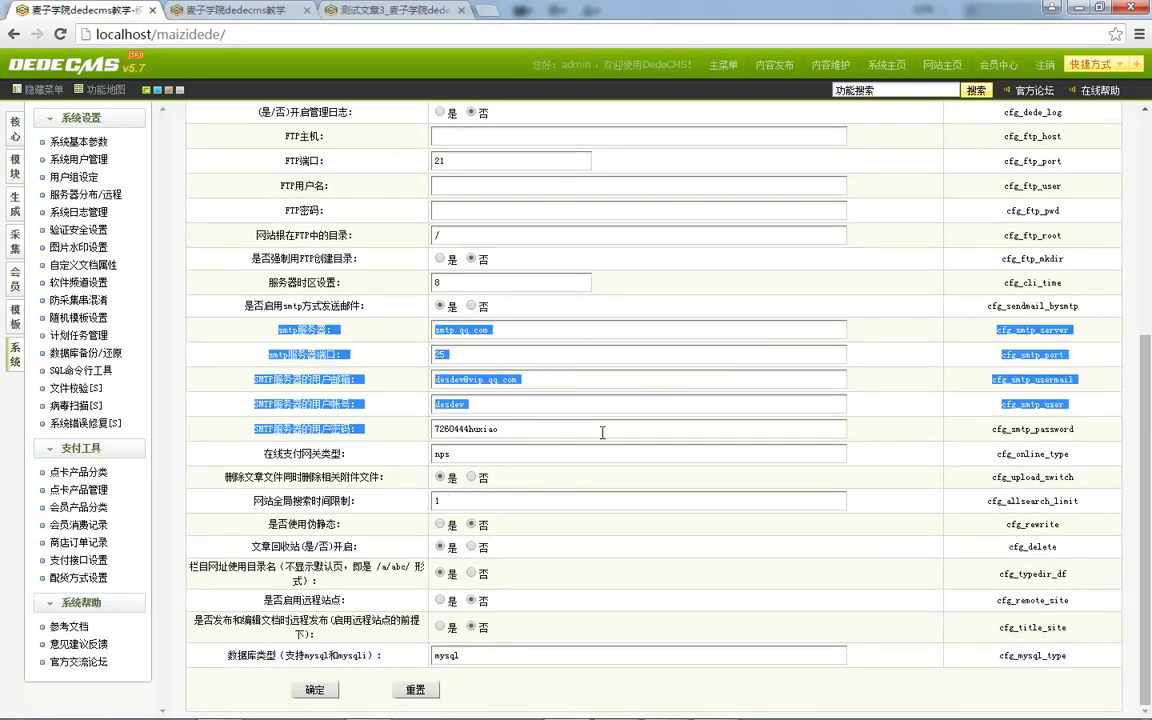
scroll(617, 433, up, 4)
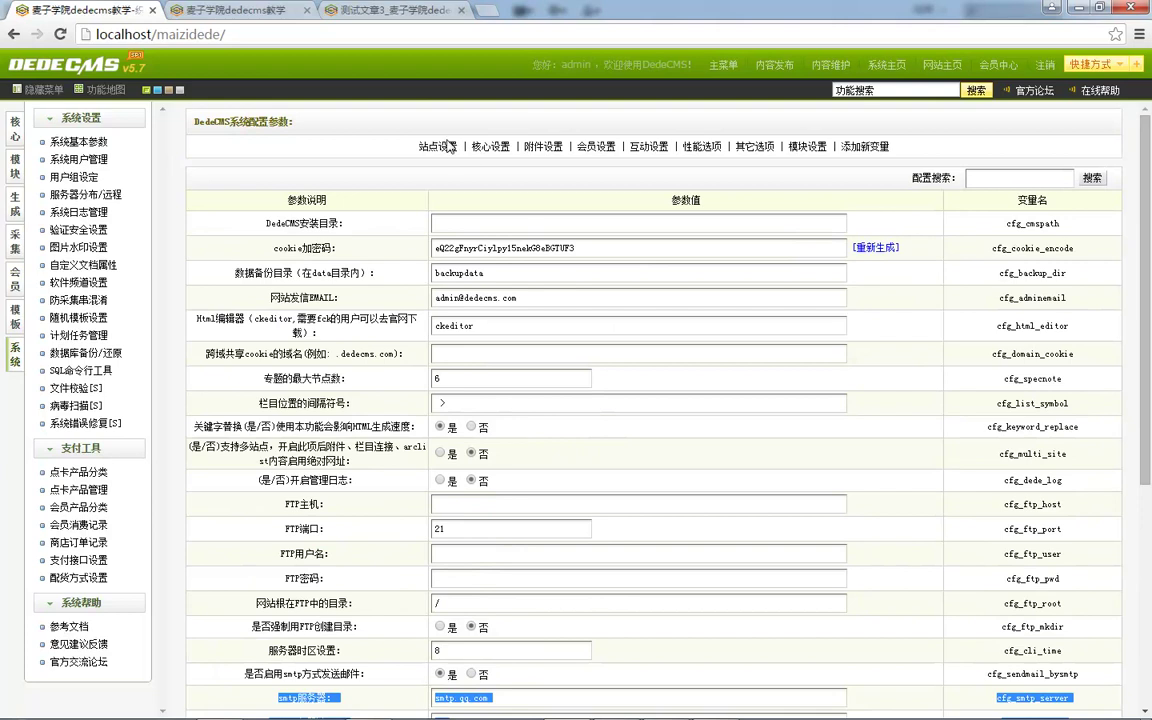
click(446, 150)
Review the top rows of the site settings, then return to 核心设置.
click(446, 150)
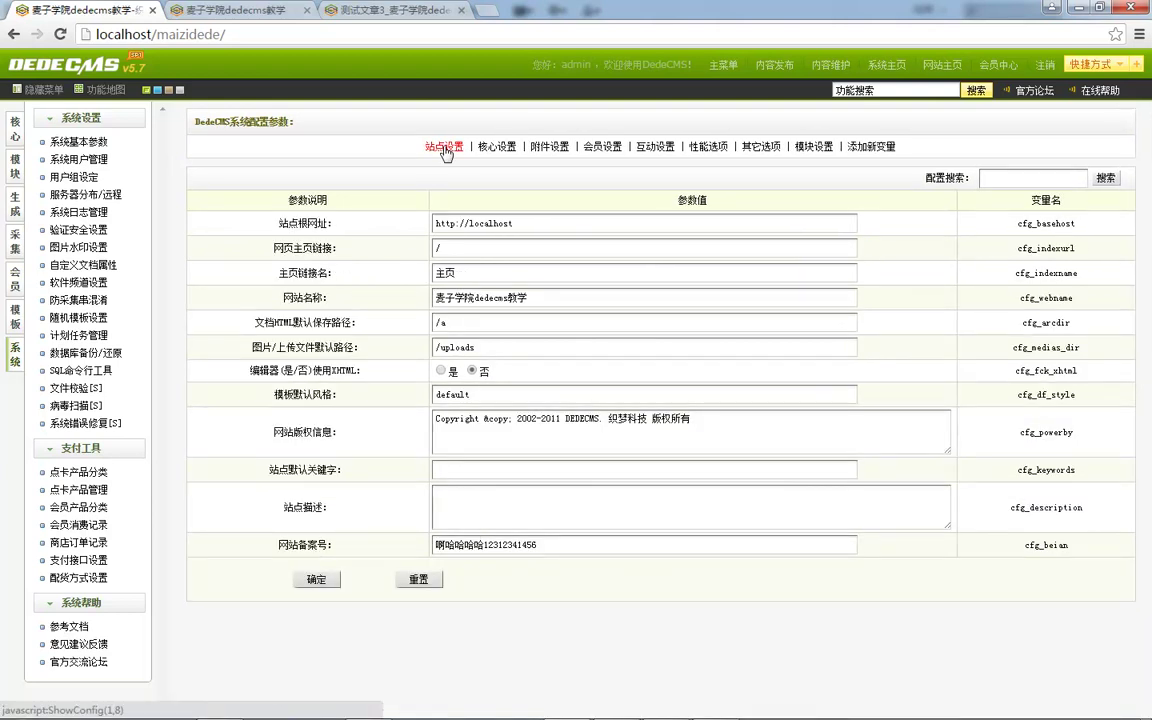
drag(248, 178, 285, 245)
click(276, 305)
drag(268, 370, 356, 367)
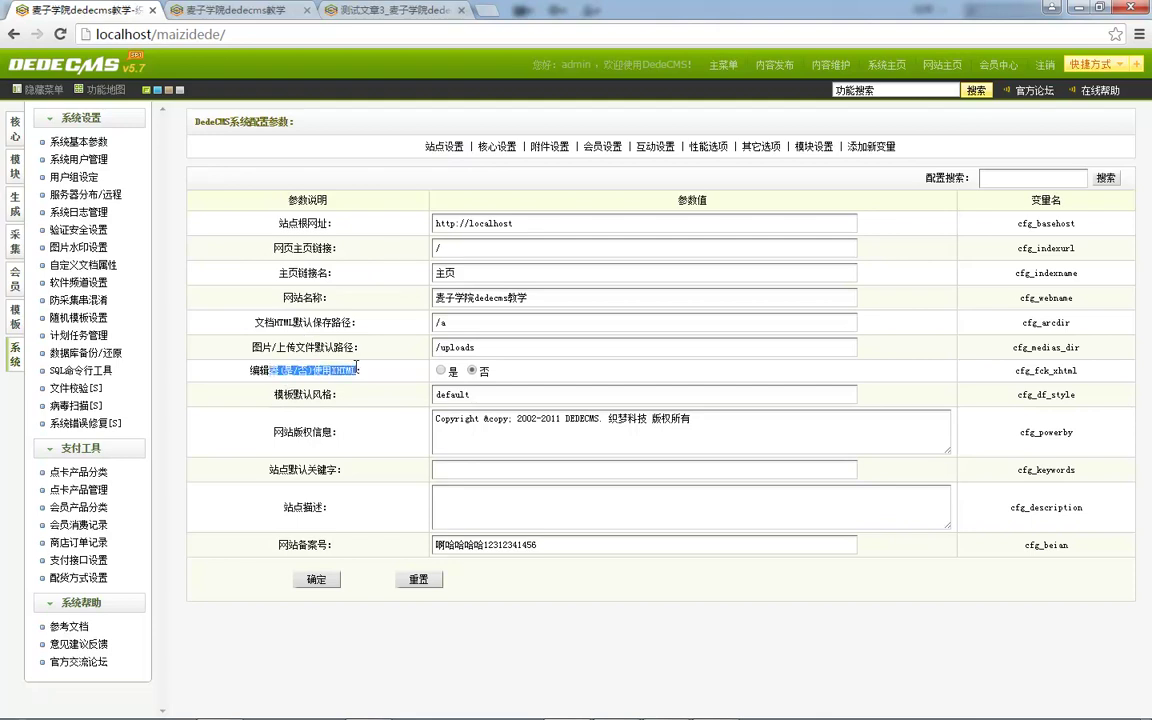
click(383, 446)
click(497, 146)
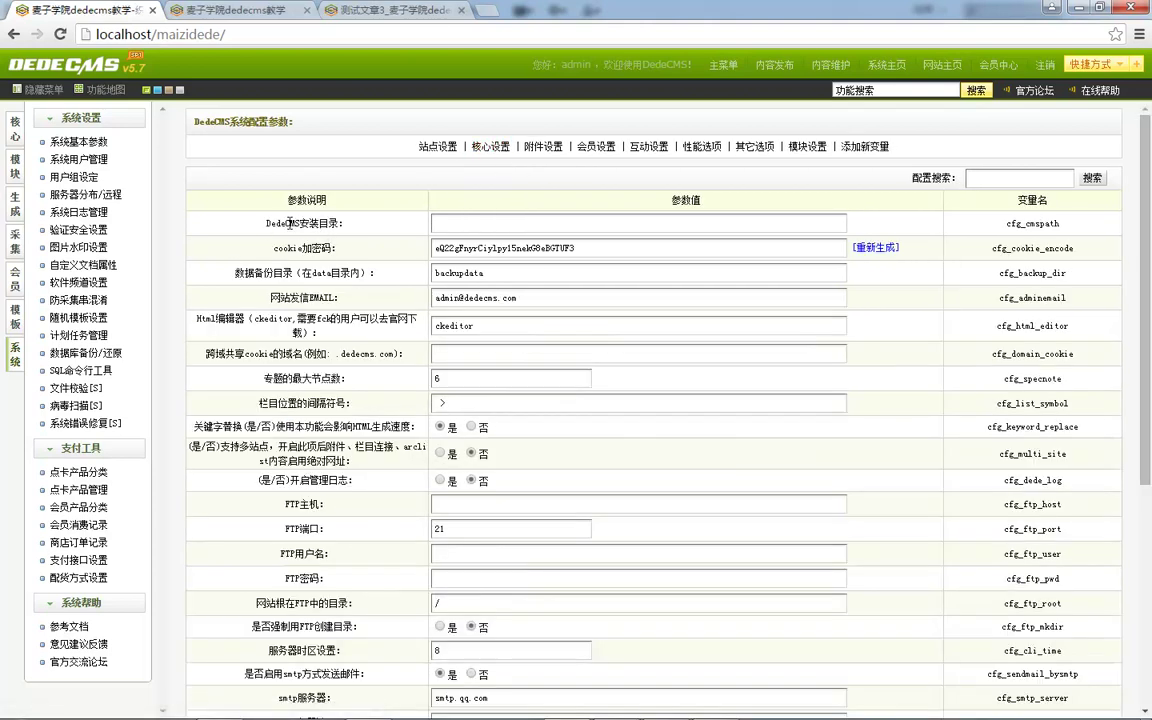
Inspect the DedeCMS install directory field and scroll through the core settings.
drag(269, 222, 307, 218)
click(550, 228)
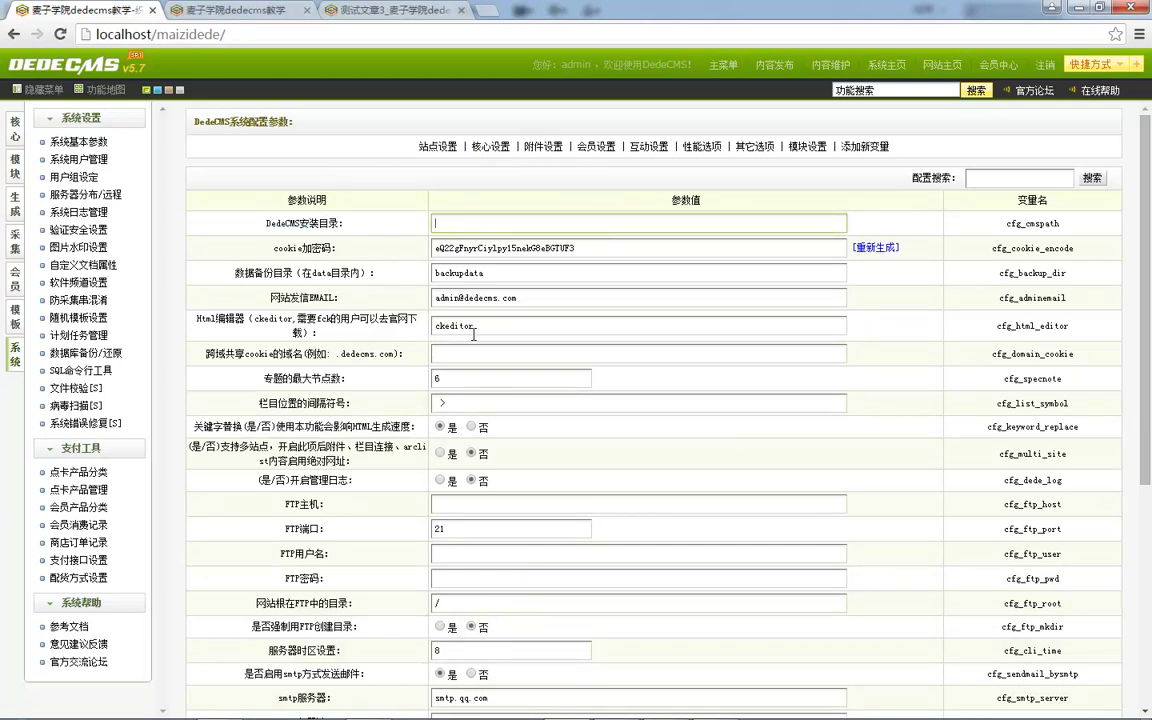
scroll(493, 363, down, 3)
scroll(422, 265, up, 3)
scroll(335, 265, down, 3)
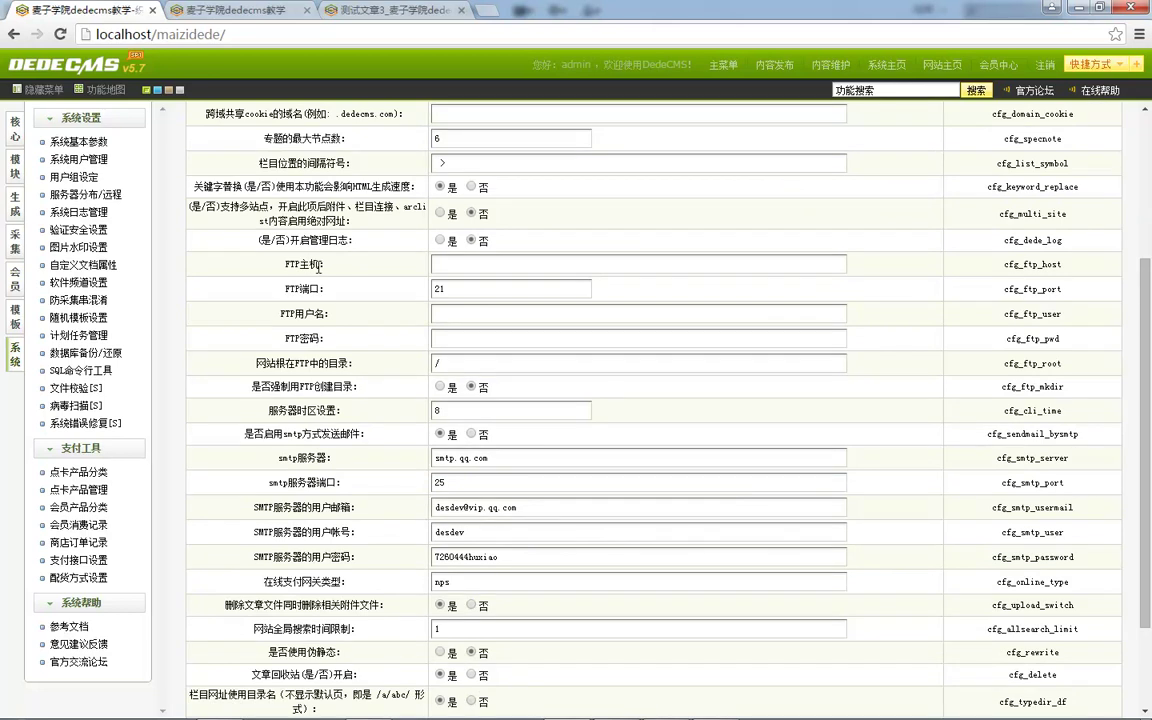
scroll(350, 268, up, 1)
drag(285, 343, 455, 438)
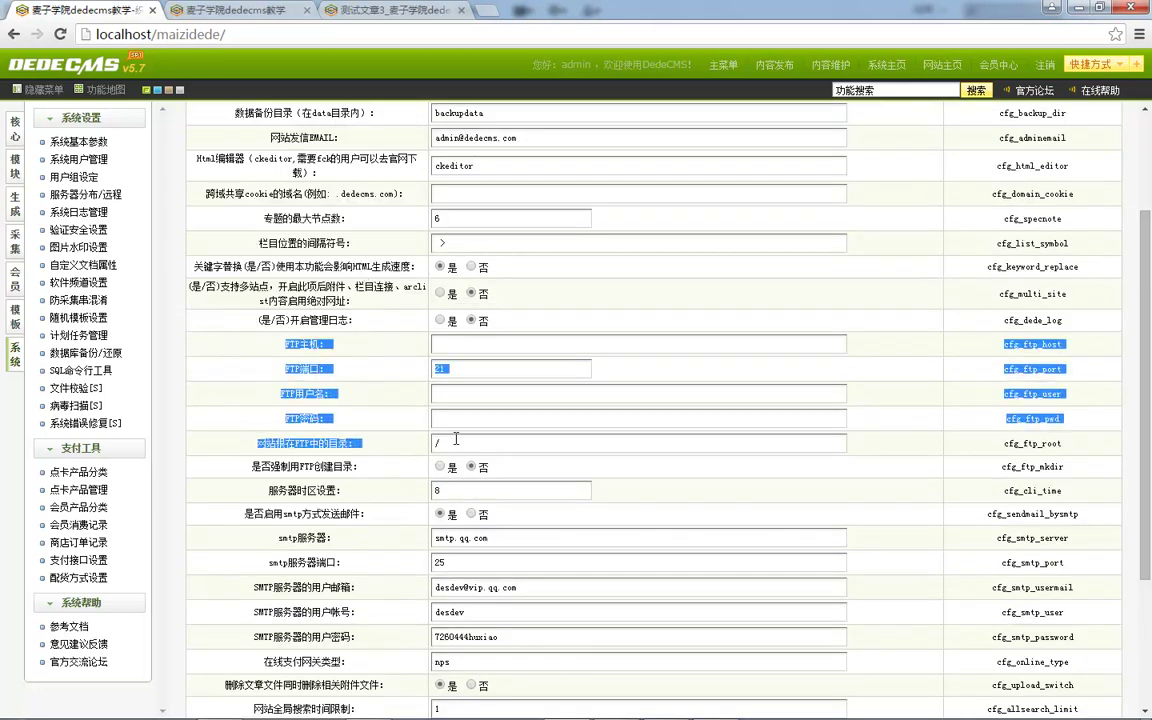
click(389, 409)
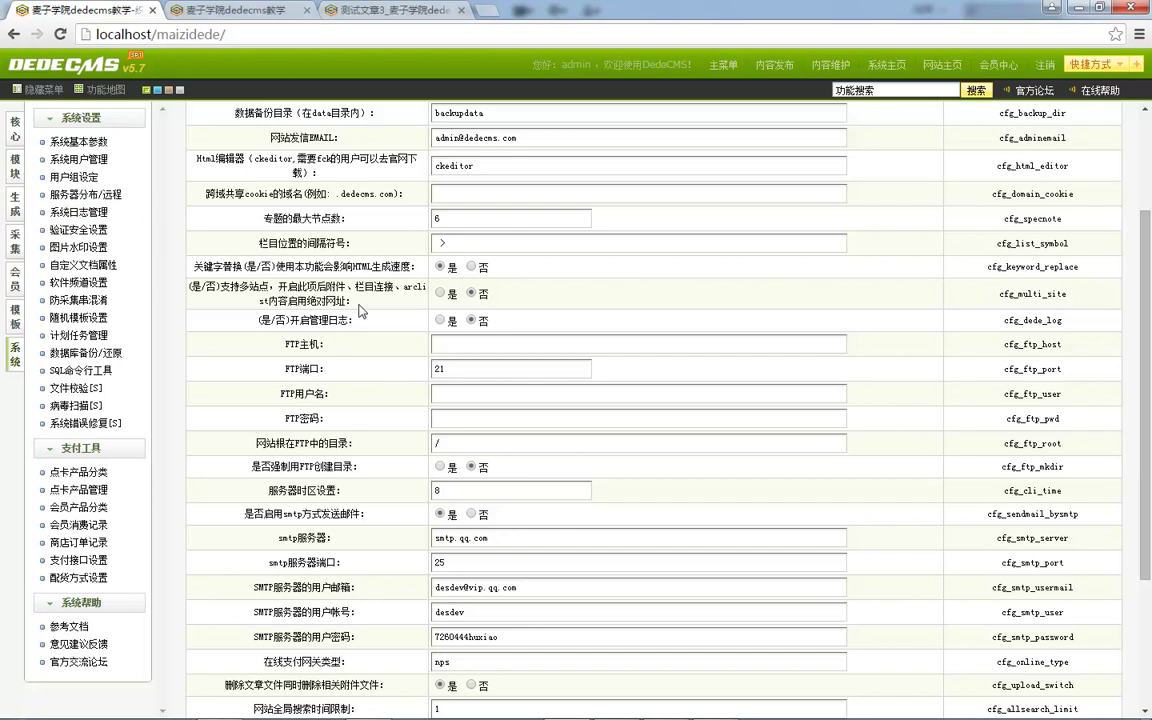
Review the FTP host, port, user and password rows, then open the 生成 menu.
drag(298, 353, 443, 427)
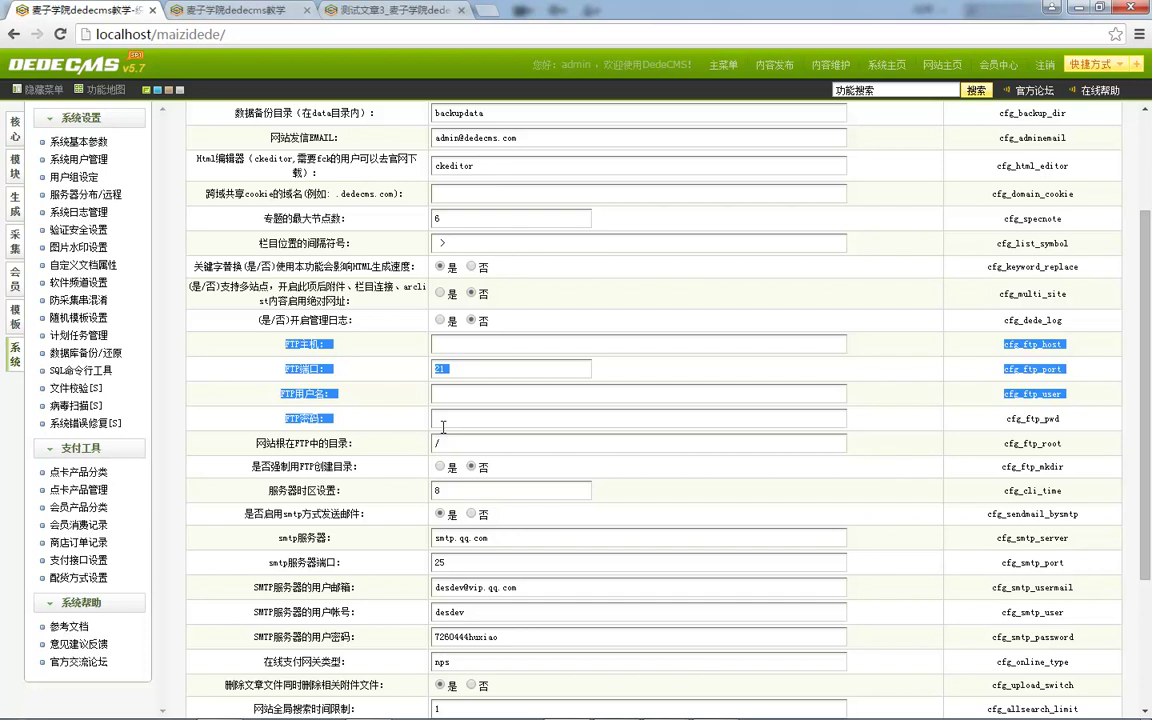
click(304, 347)
drag(289, 347, 437, 422)
scroll(390, 400, down, 1)
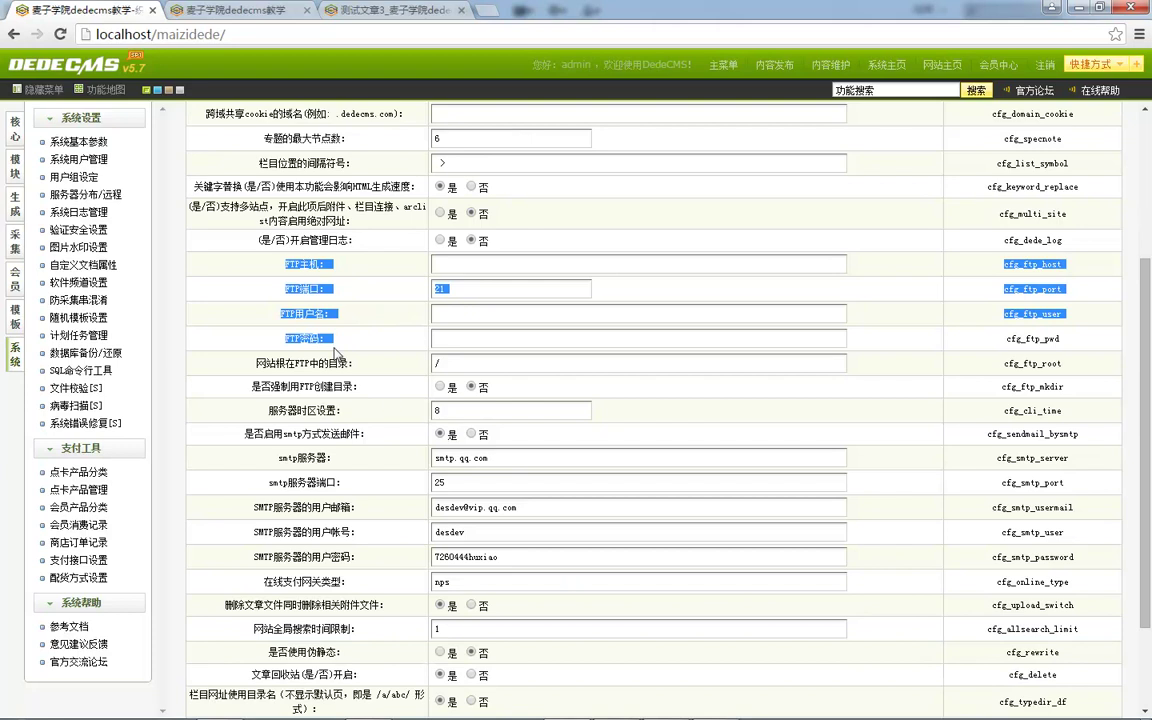
click(322, 308)
drag(287, 264, 527, 393)
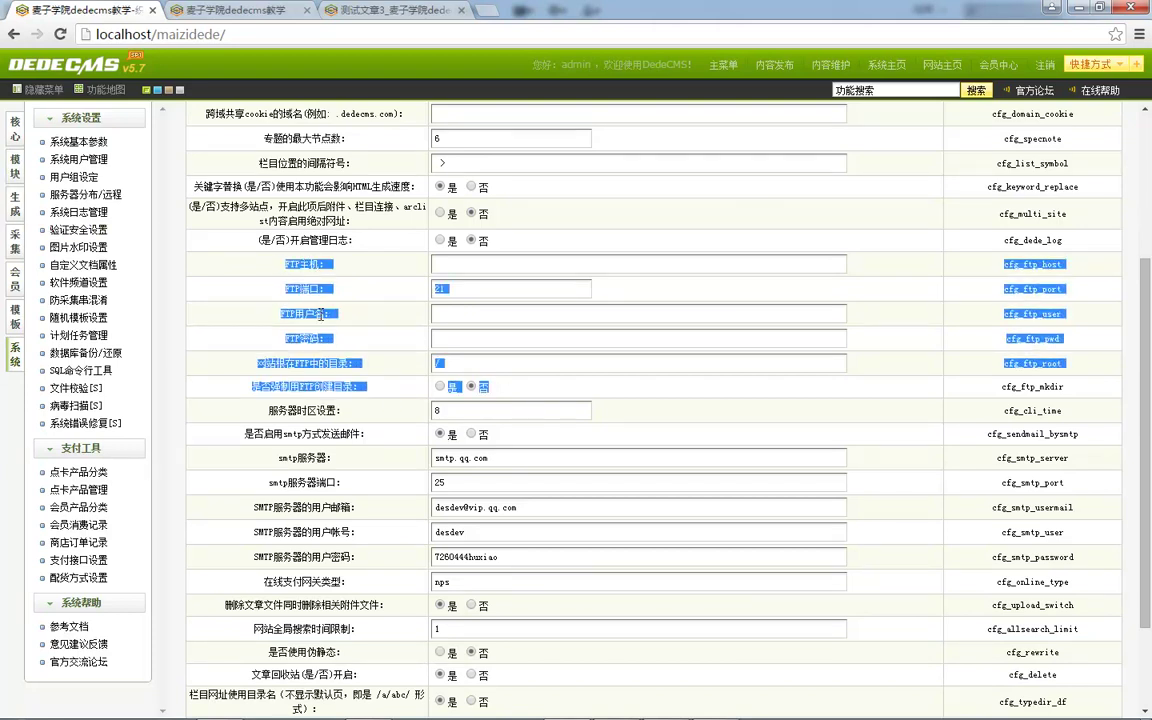
click(341, 326)
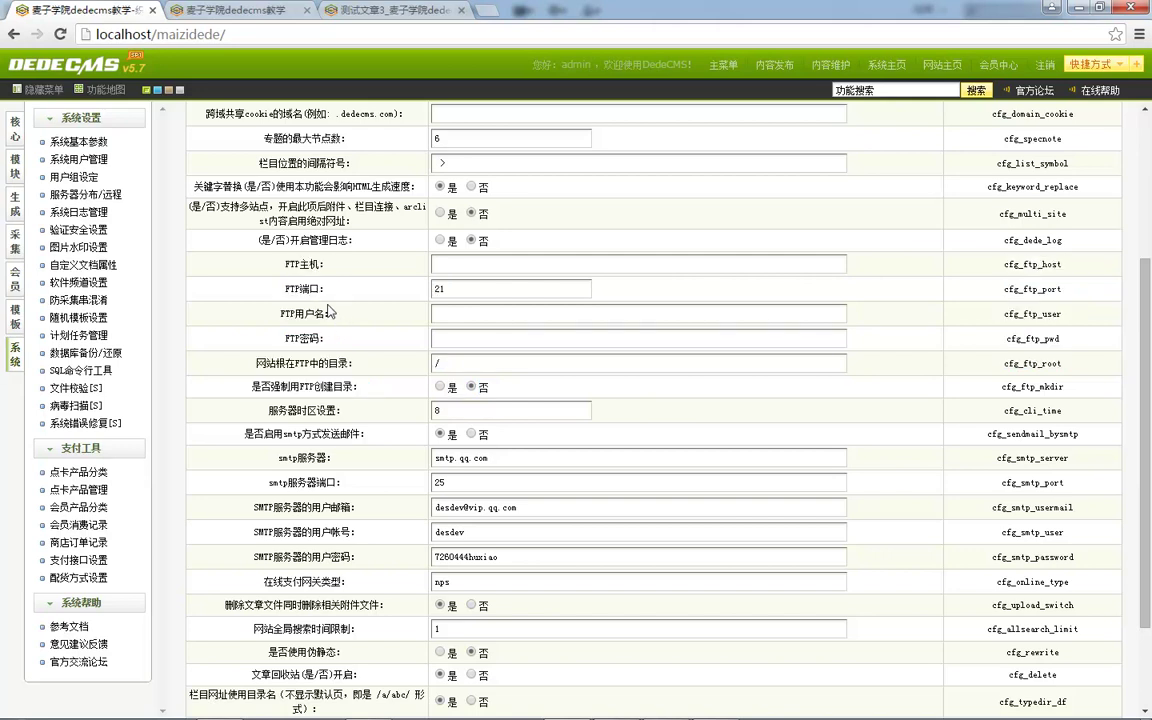
click(14, 214)
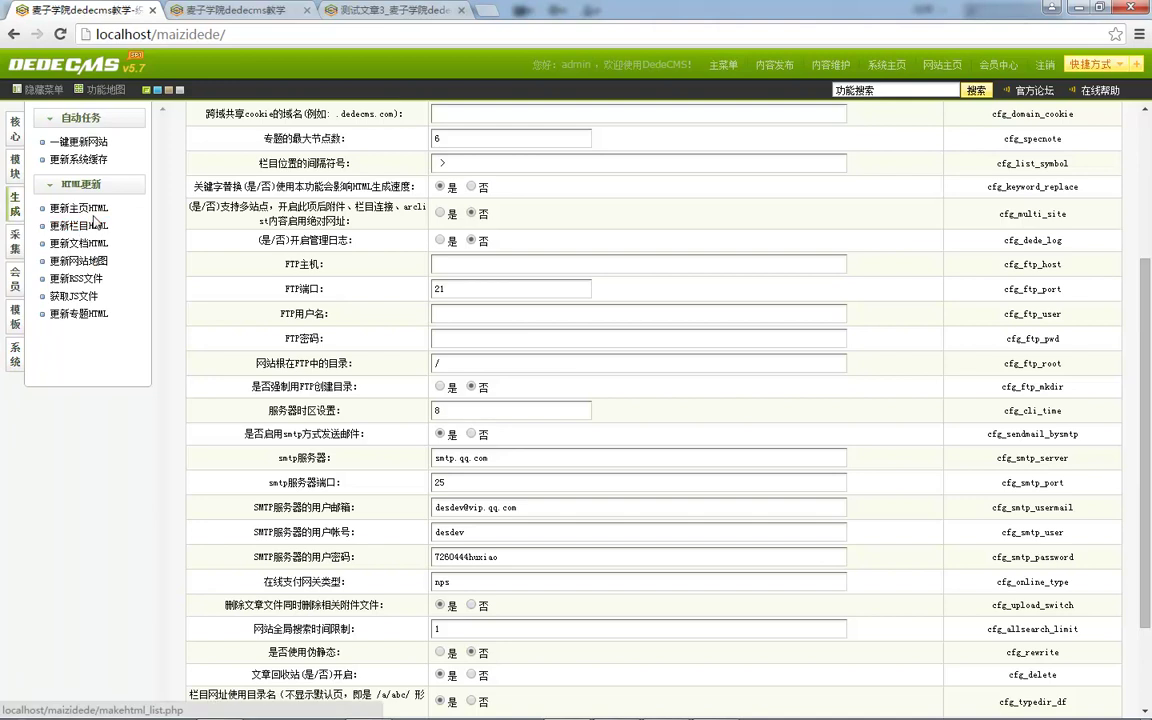
Browse the 主页, 专题, 网站地图 and 文档HTML update pages, then the 核心 and 系统 menus.
click(94, 212)
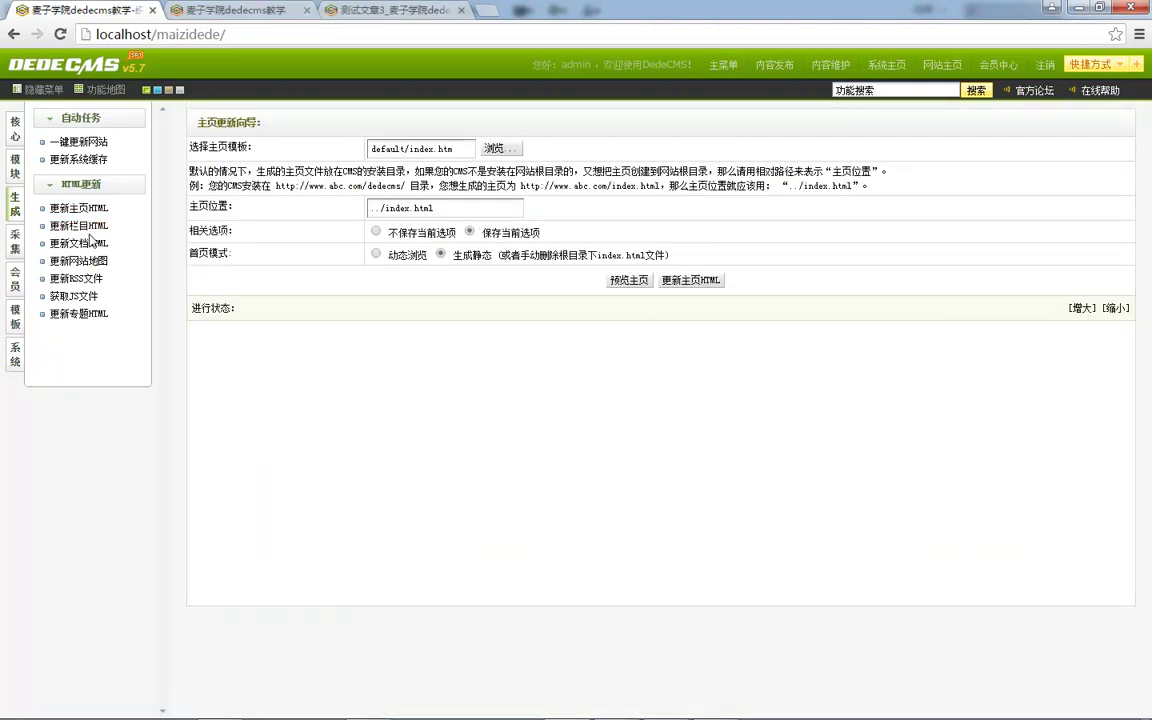
click(74, 315)
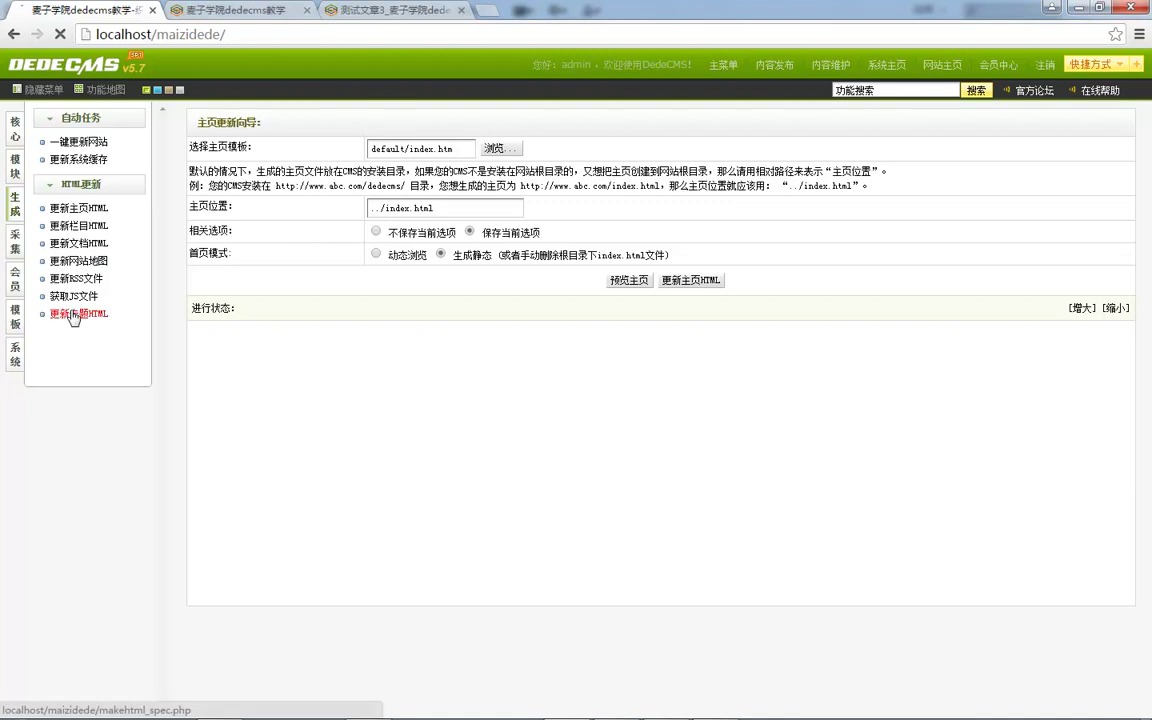
click(80, 262)
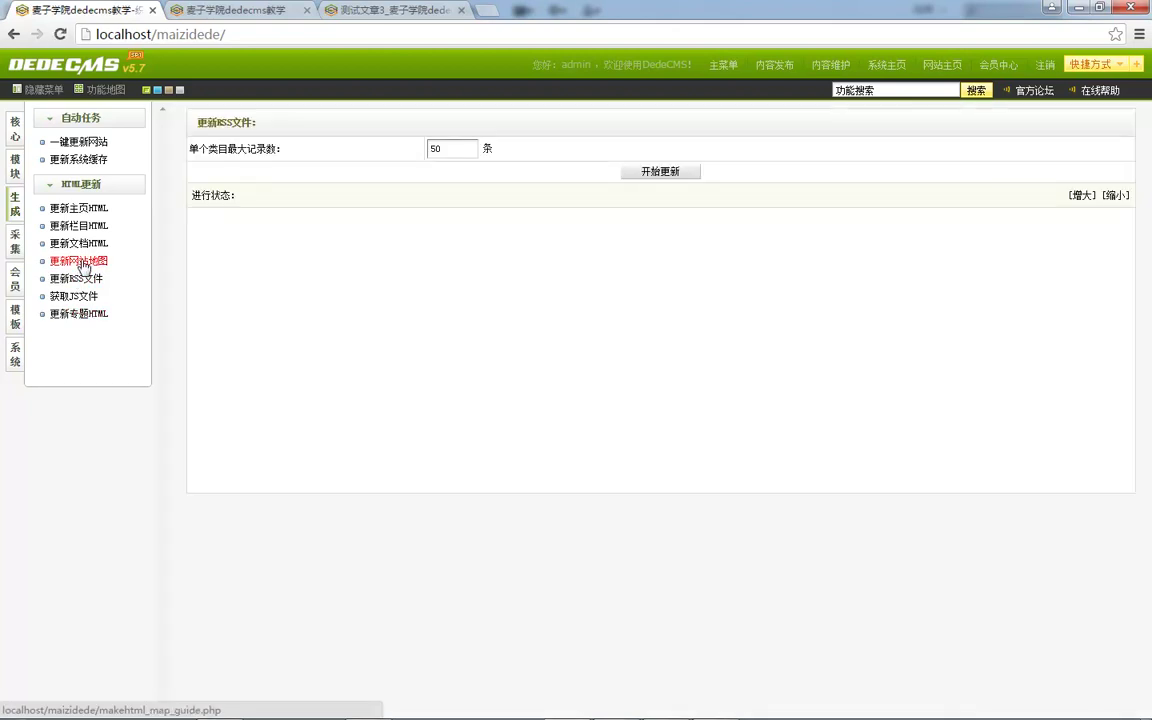
click(79, 243)
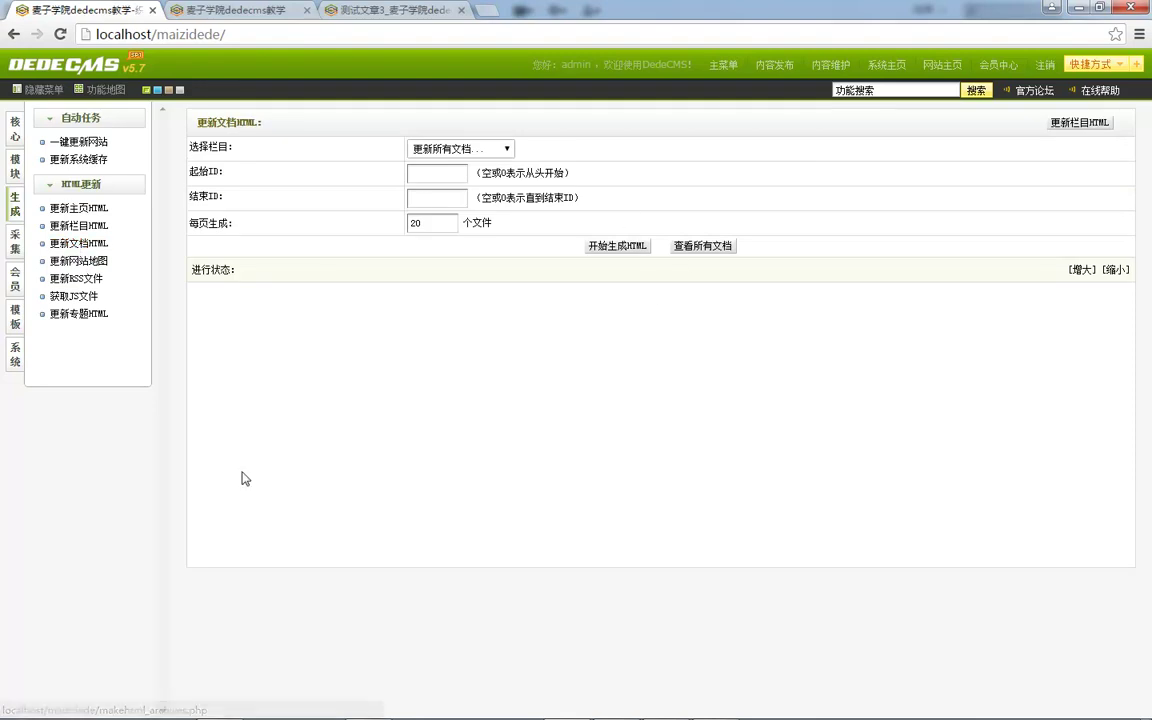
click(13, 136)
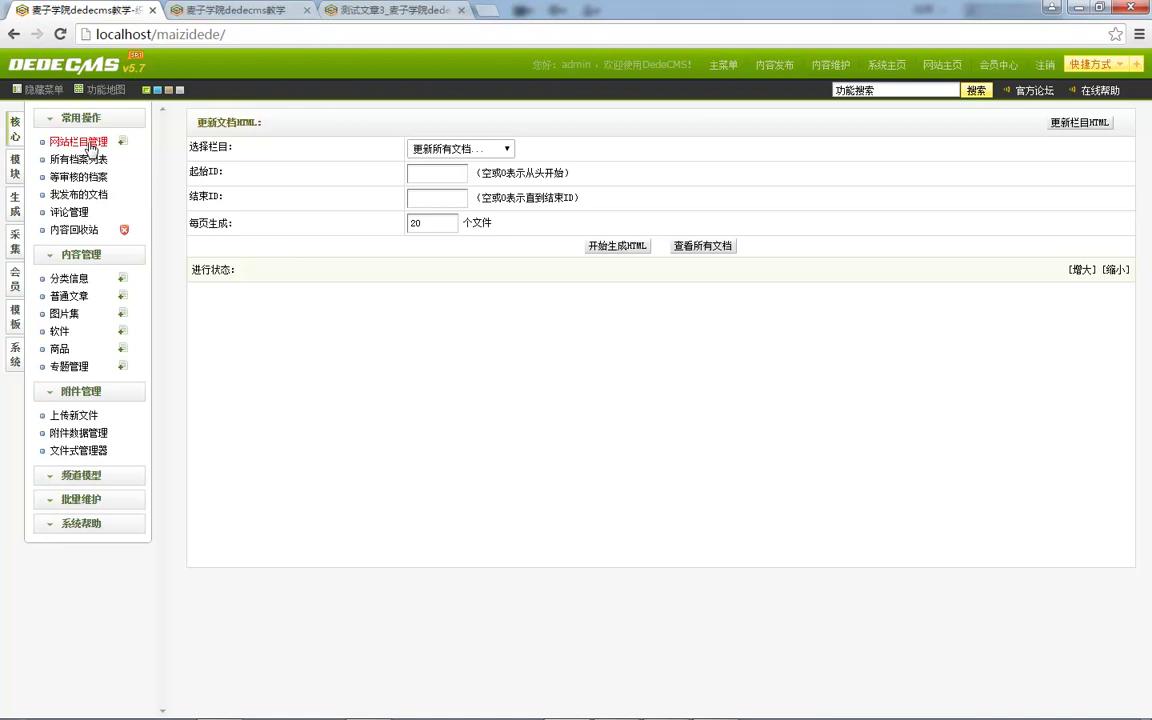
click(15, 355)
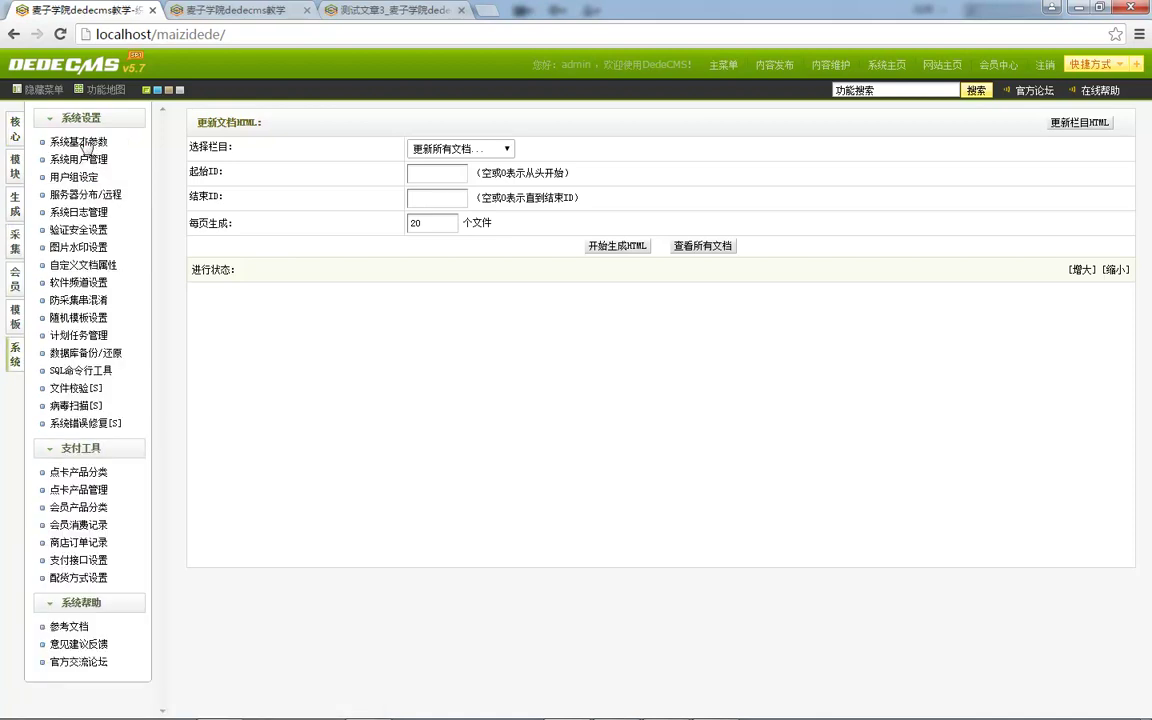
Open 系统基本参数 and review the 核心设置 group, including the FTP host and port rows.
click(86, 146)
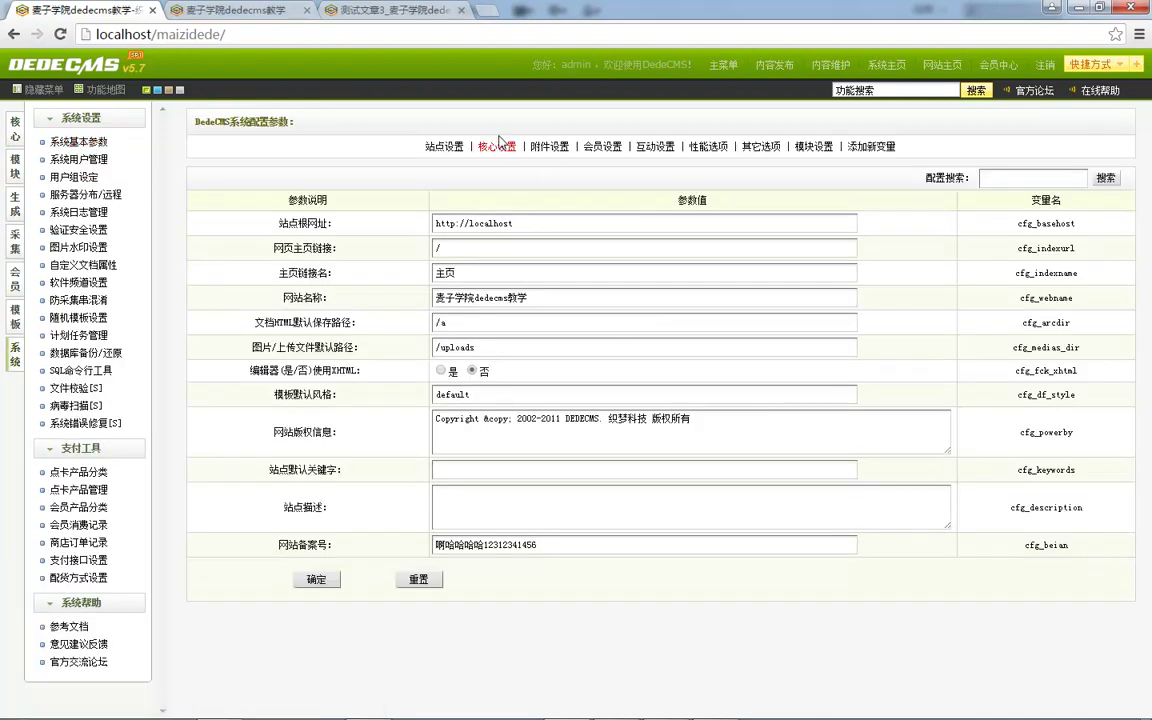
click(496, 146)
scroll(475, 512, down, 3)
drag(262, 410, 368, 415)
drag(296, 264, 330, 289)
drag(306, 482, 347, 581)
scroll(360, 590, down, 2)
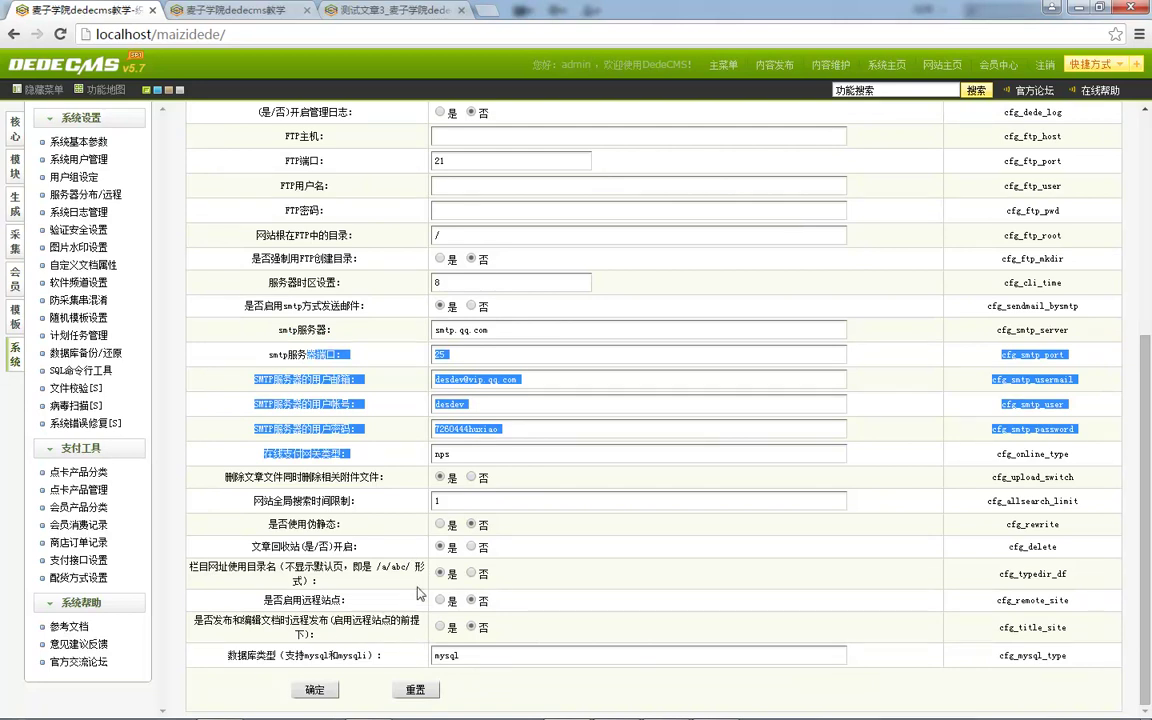
scroll(380, 535, up, 5)
Look through the 附件设置 and 会员设置 groups.
click(544, 147)
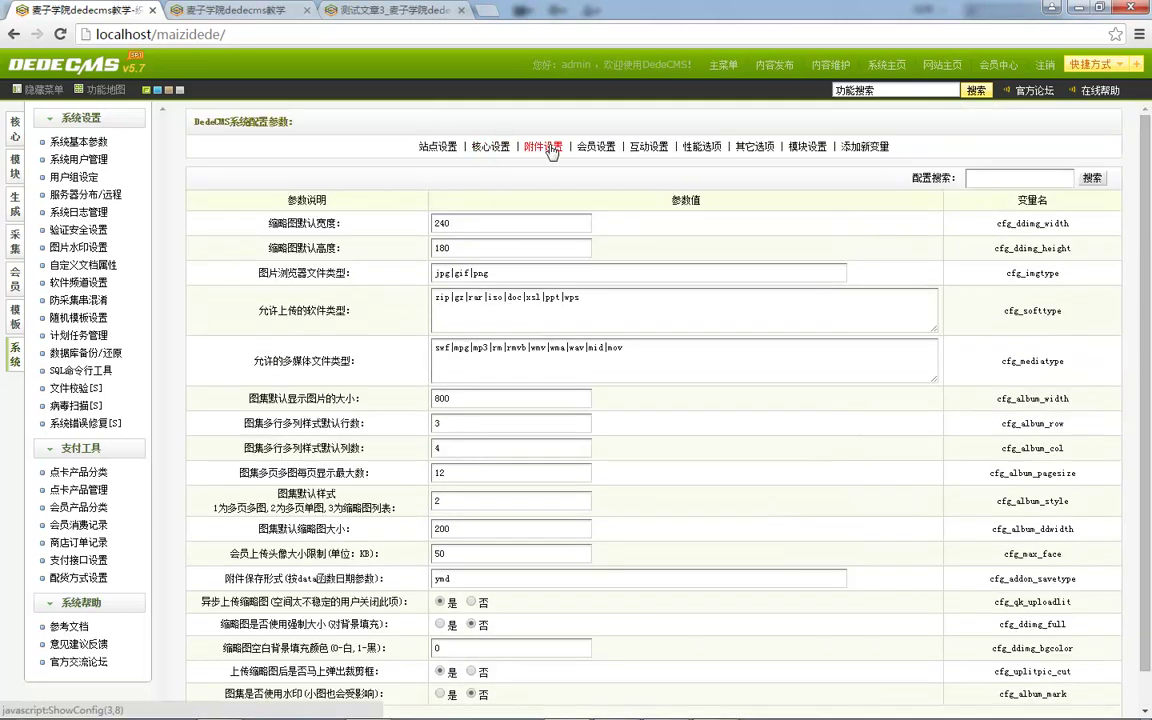
drag(286, 229, 350, 266)
scroll(350, 266, down, 1)
scroll(345, 268, up, 1)
click(281, 310)
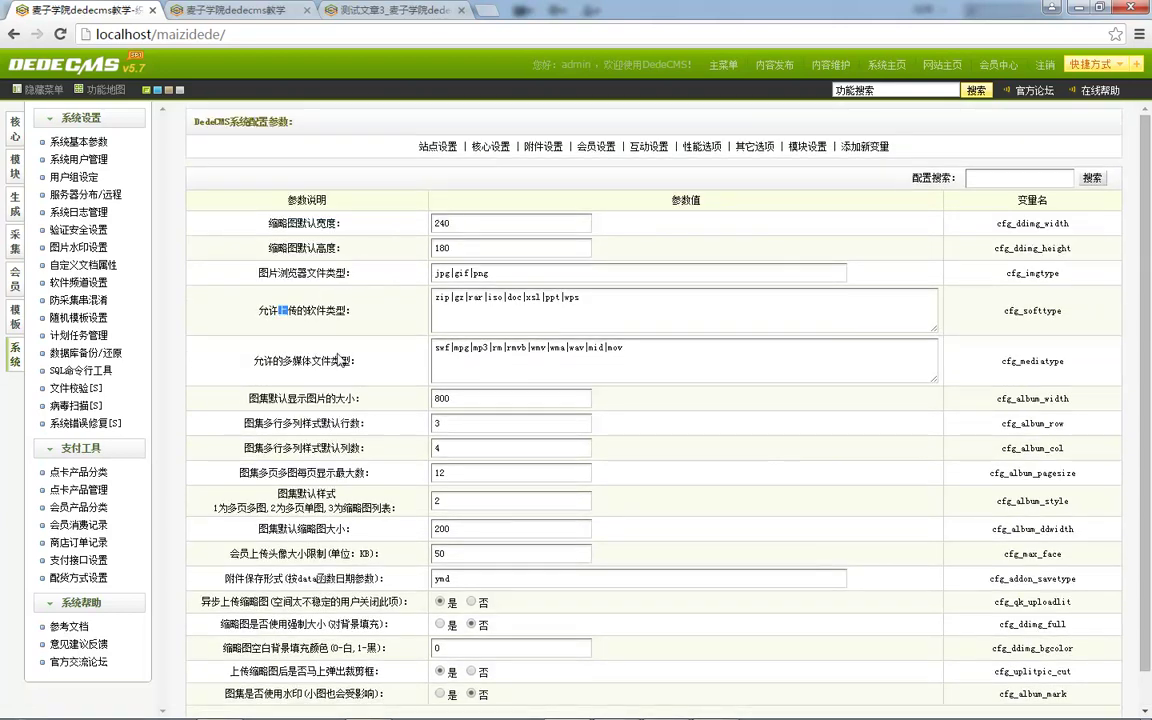
scroll(296, 390, down, 1)
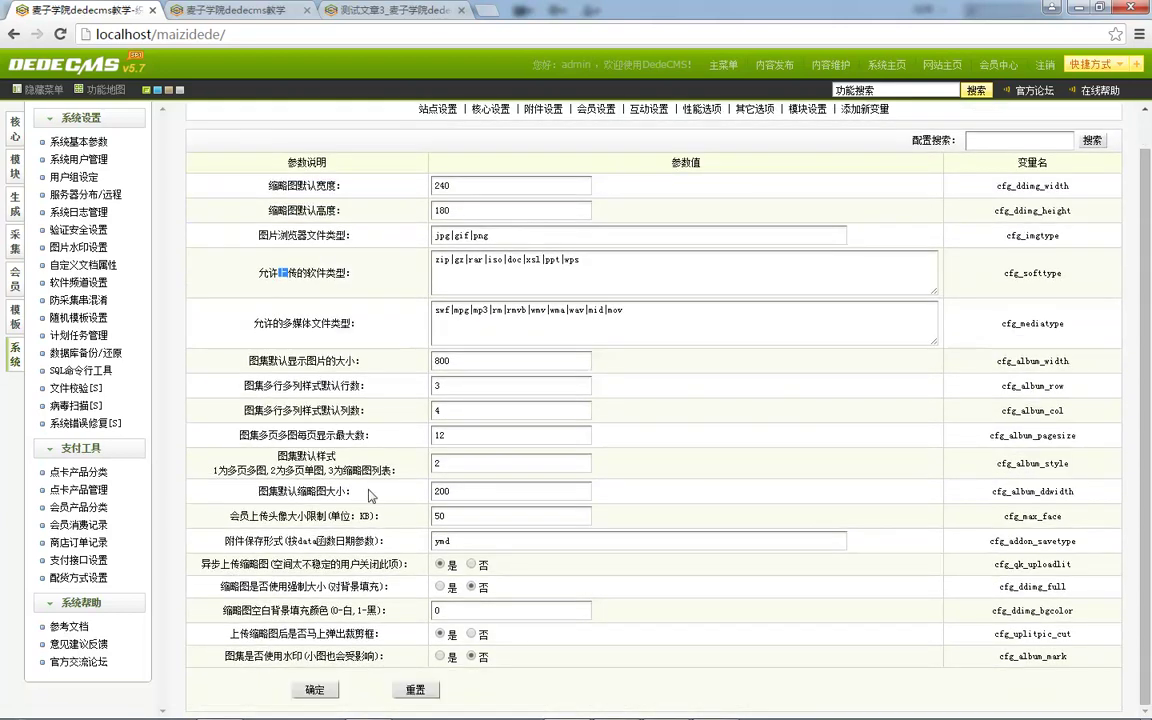
scroll(368, 494, up, 1)
click(596, 140)
scroll(303, 410, down, 5)
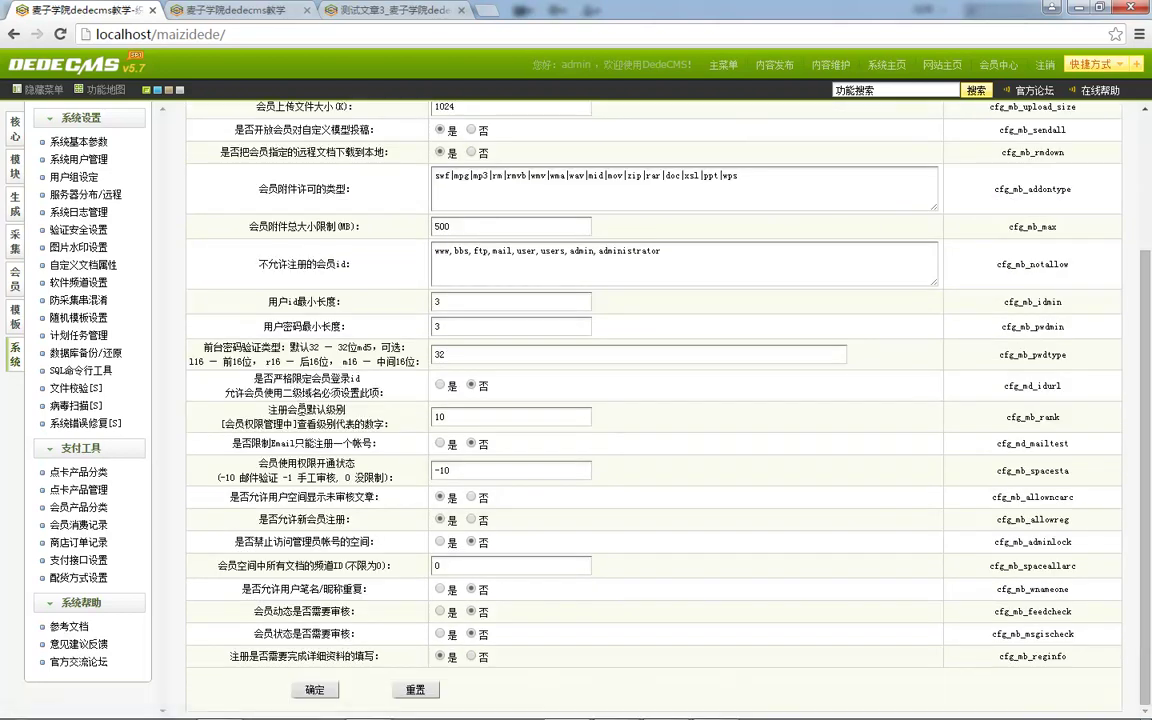
scroll(361, 490, up, 10)
Review the banned and replacement words rows in 互动设置, then show 性能选项.
click(593, 136)
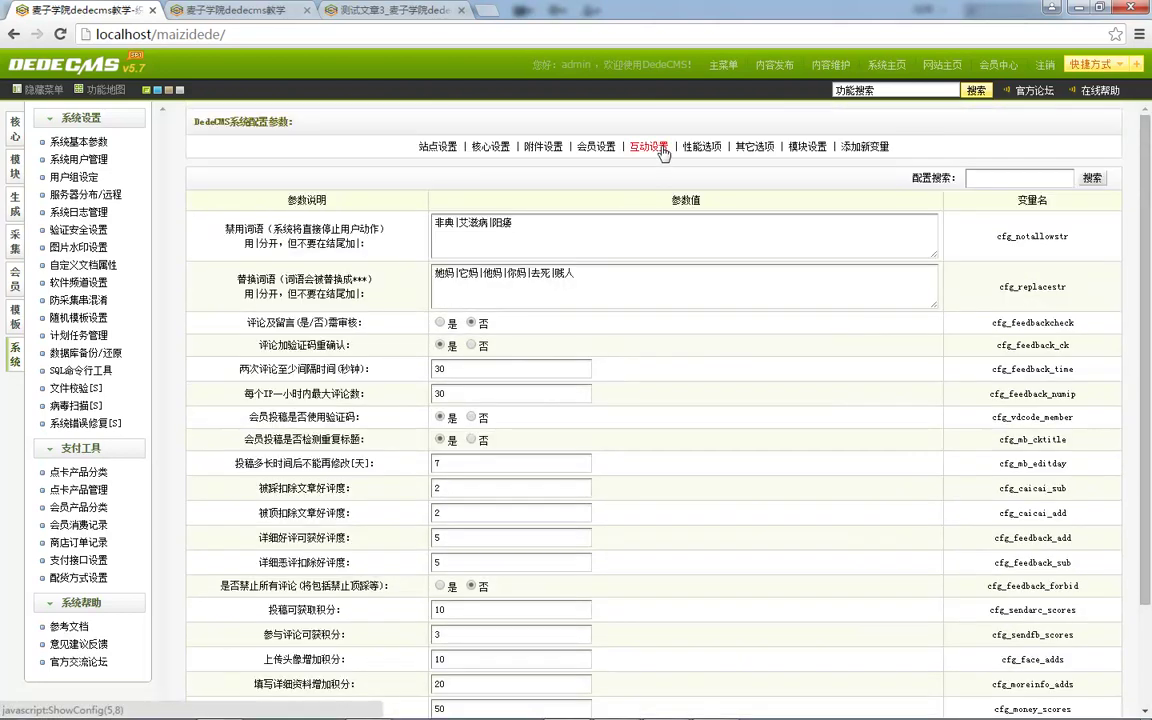
scroll(657, 220, down, 2)
scroll(657, 222, down, 1)
scroll(679, 255, up, 3)
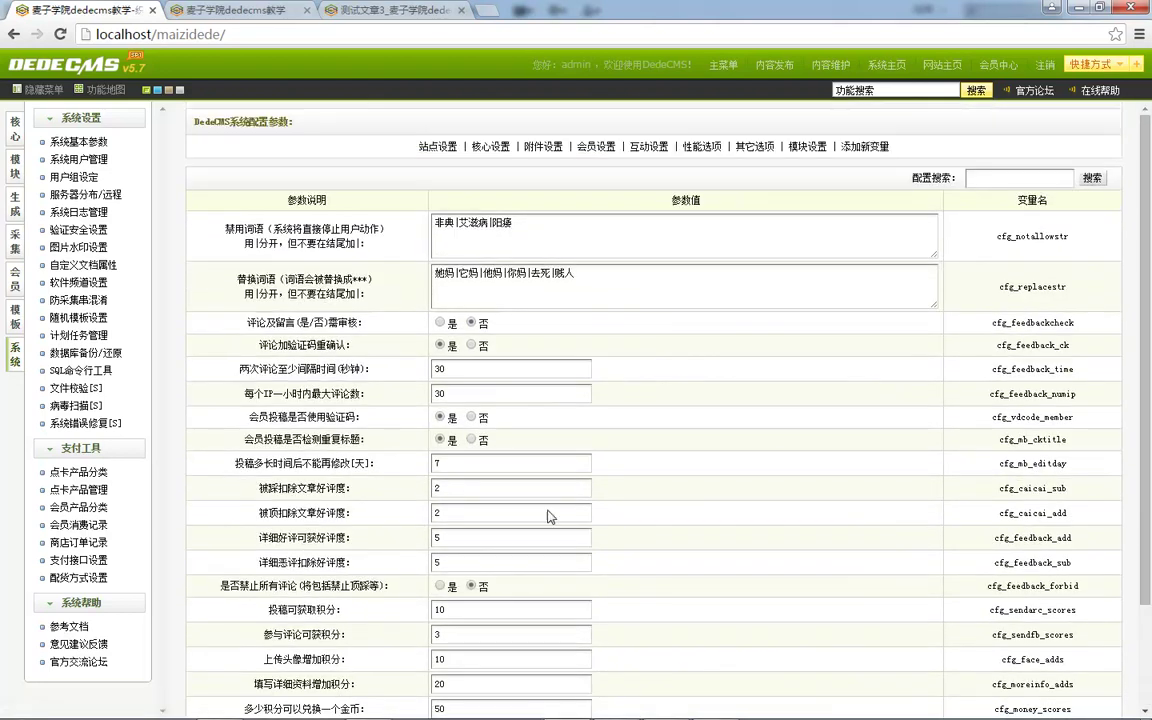
drag(236, 278, 383, 297)
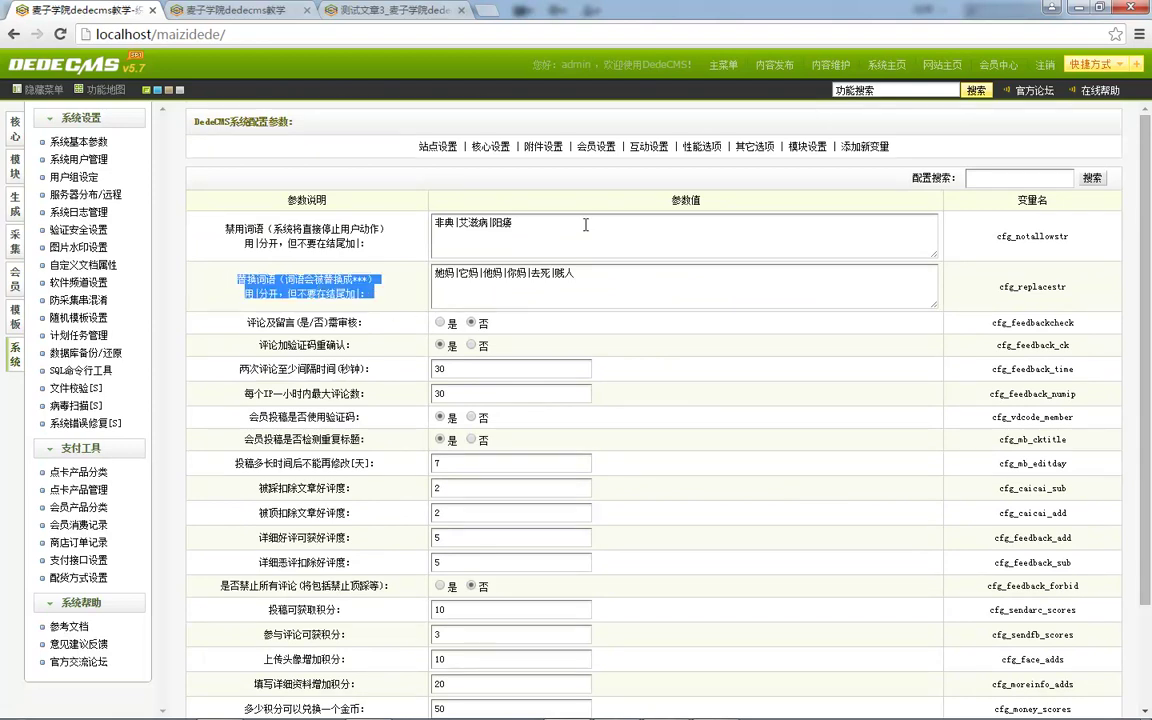
click(246, 226)
drag(200, 214, 607, 266)
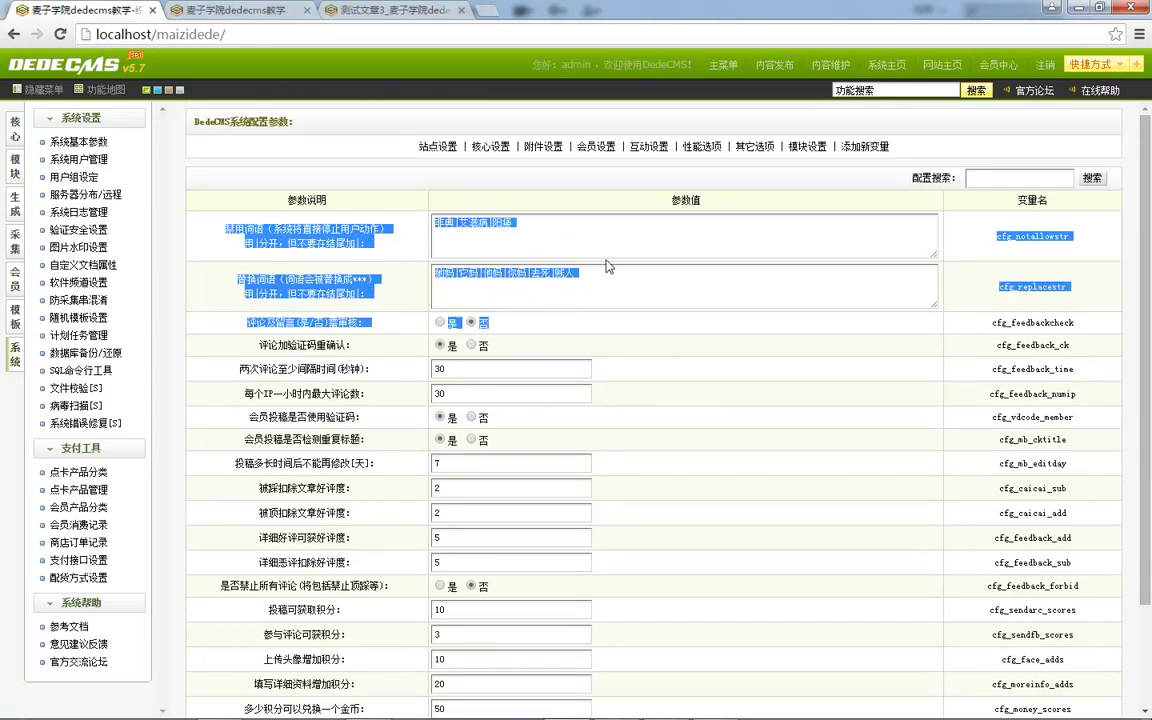
click(288, 370)
scroll(311, 324, down, 3)
scroll(352, 360, up, 3)
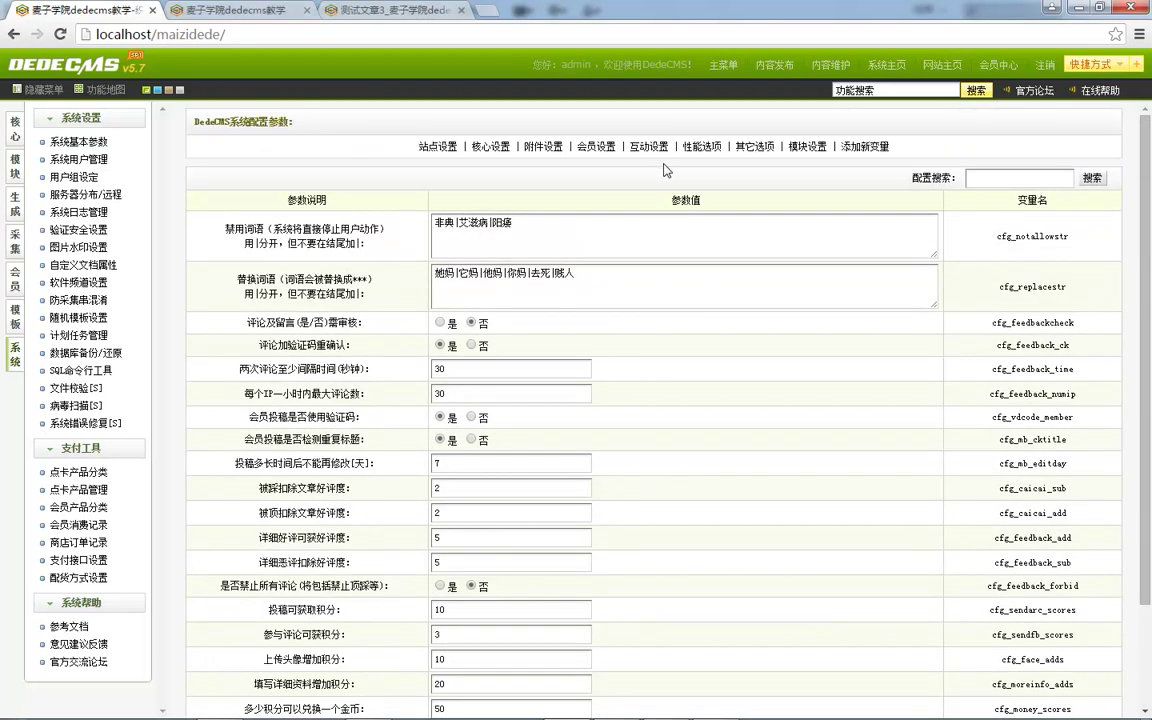
click(680, 146)
Scroll through the performance options, such as template cache and memcache settings.
scroll(340, 260, down, 2)
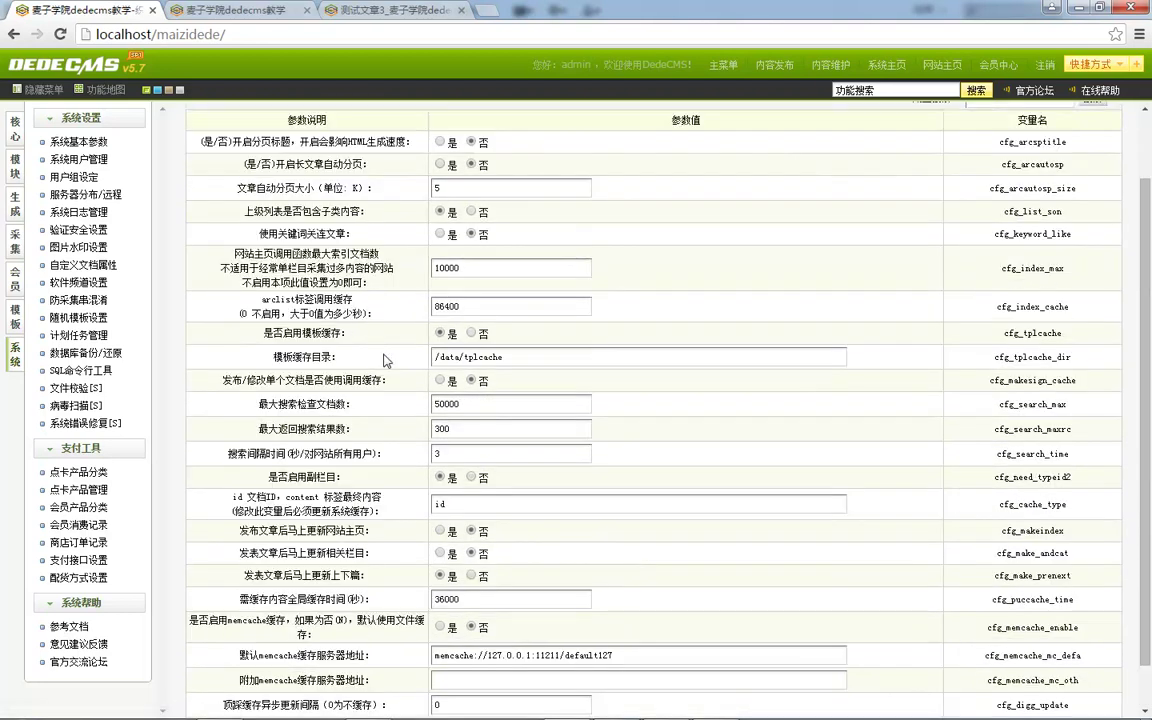
scroll(310, 205, down, 1)
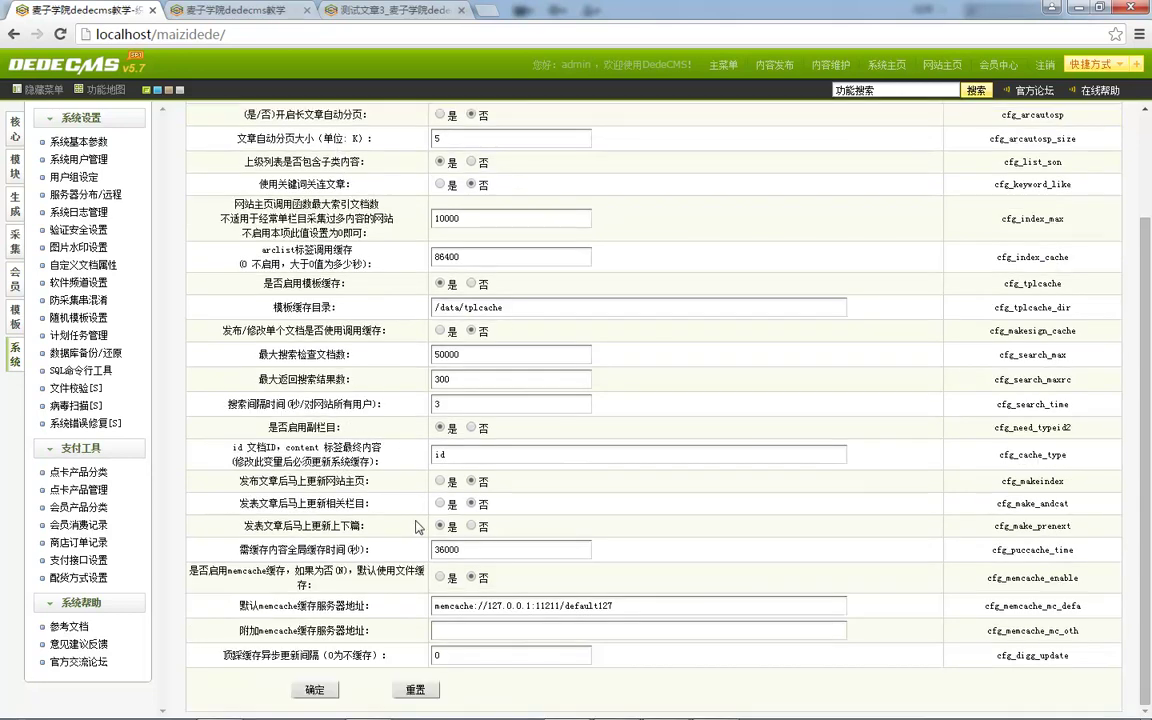
scroll(395, 455, up, 3)
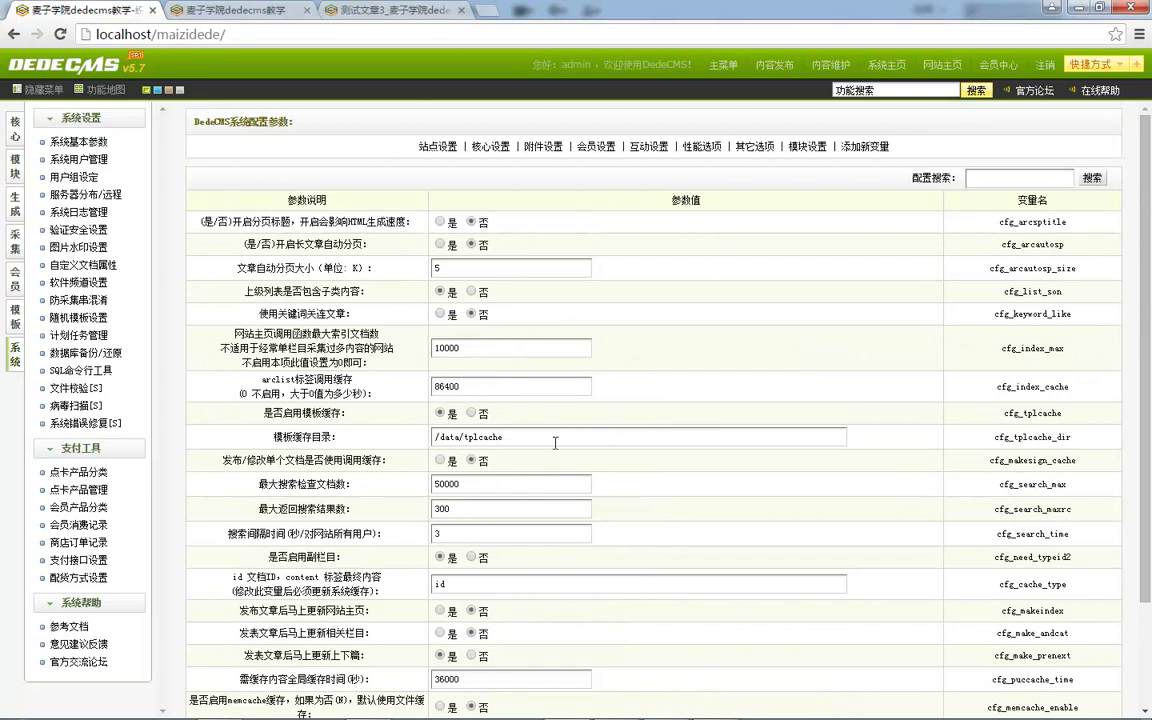
scroll(506, 398, down, 3)
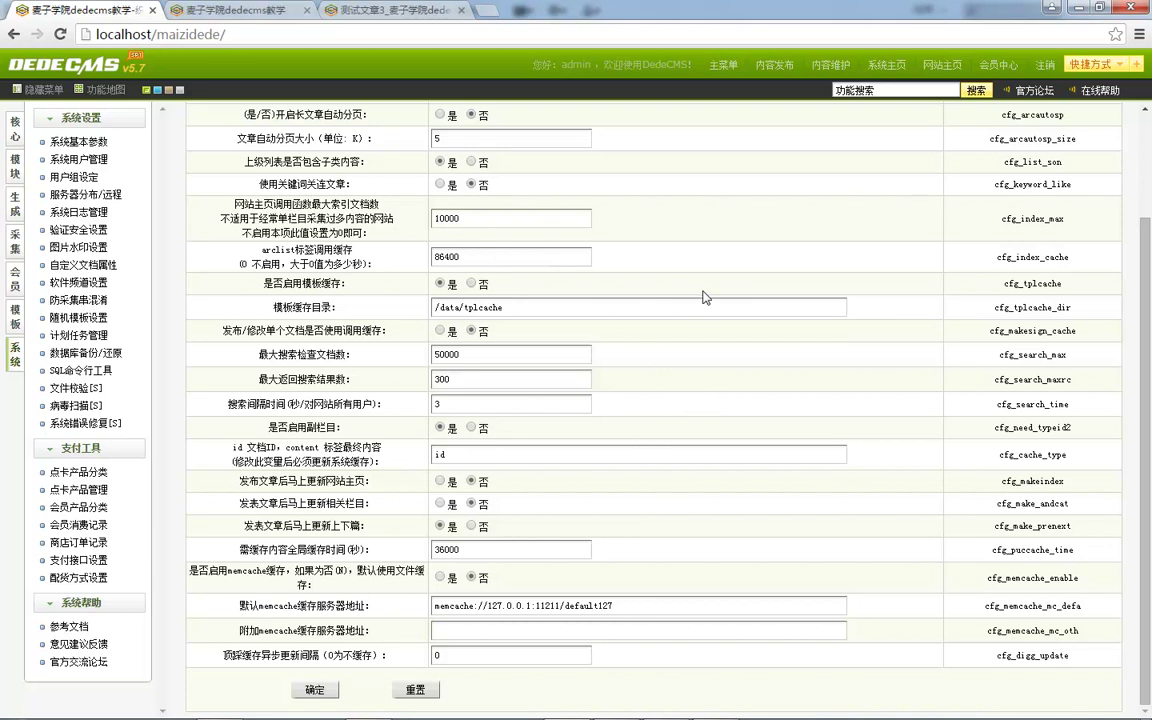
scroll(808, 345, up, 2)
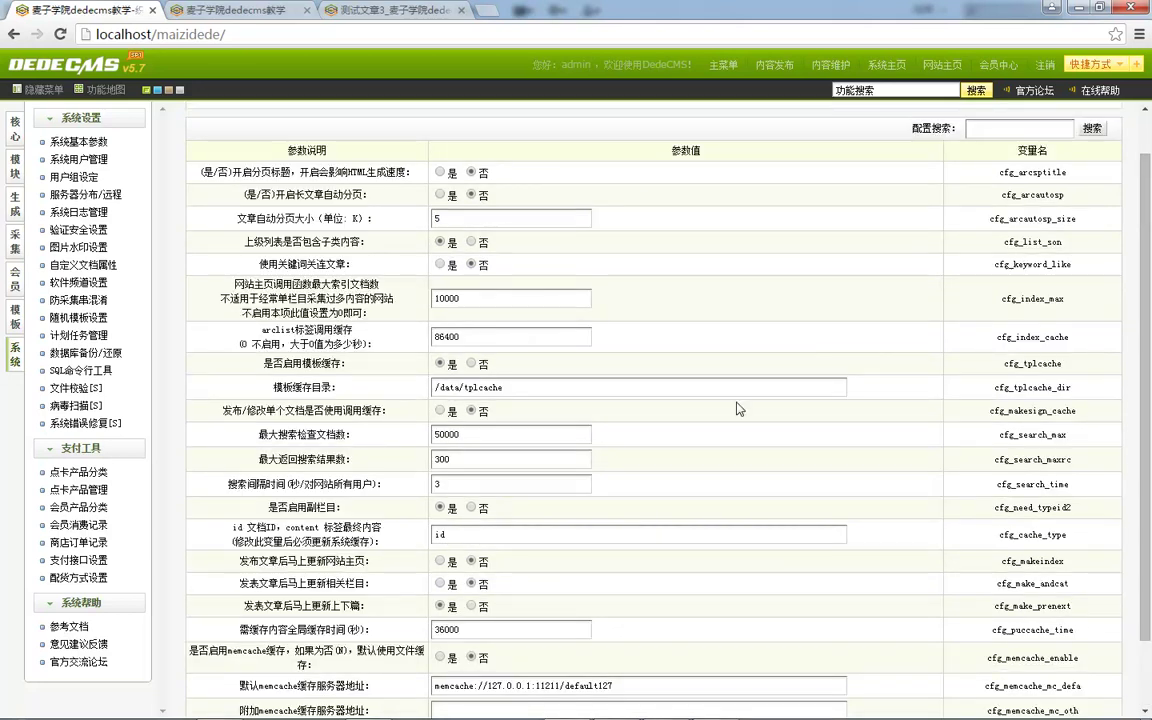
scroll(731, 410, down, 2)
scroll(731, 410, up, 3)
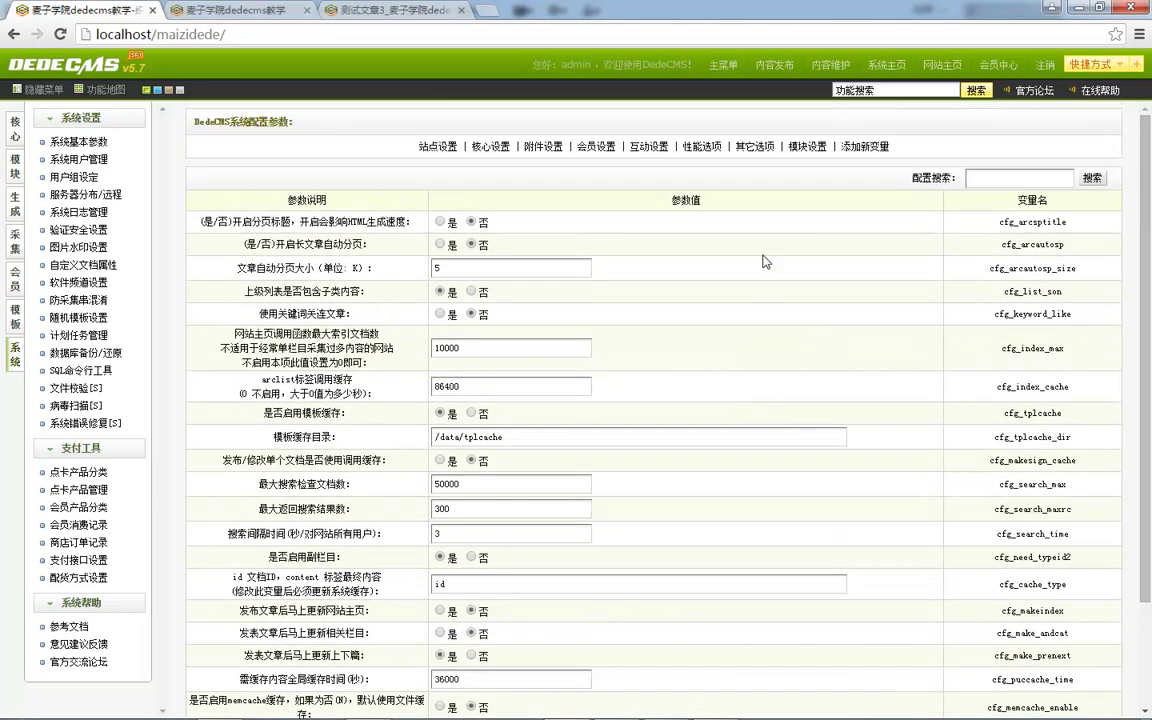
scroll(480, 310, down, 3)
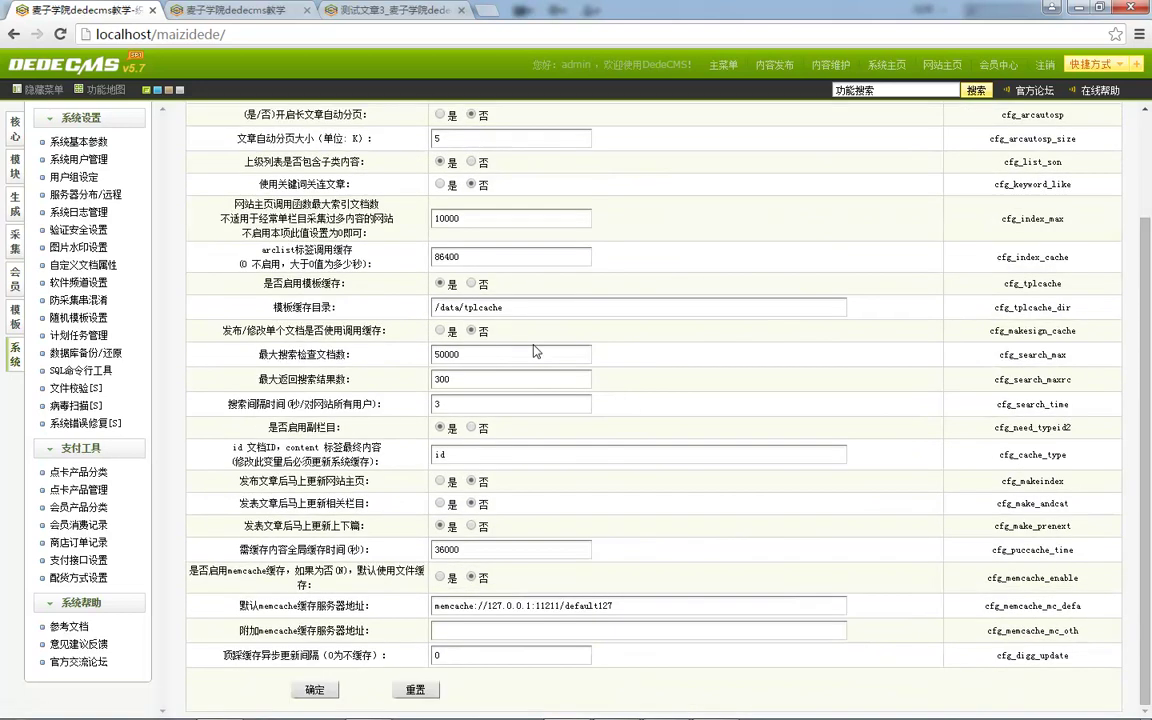
scroll(515, 380, up, 3)
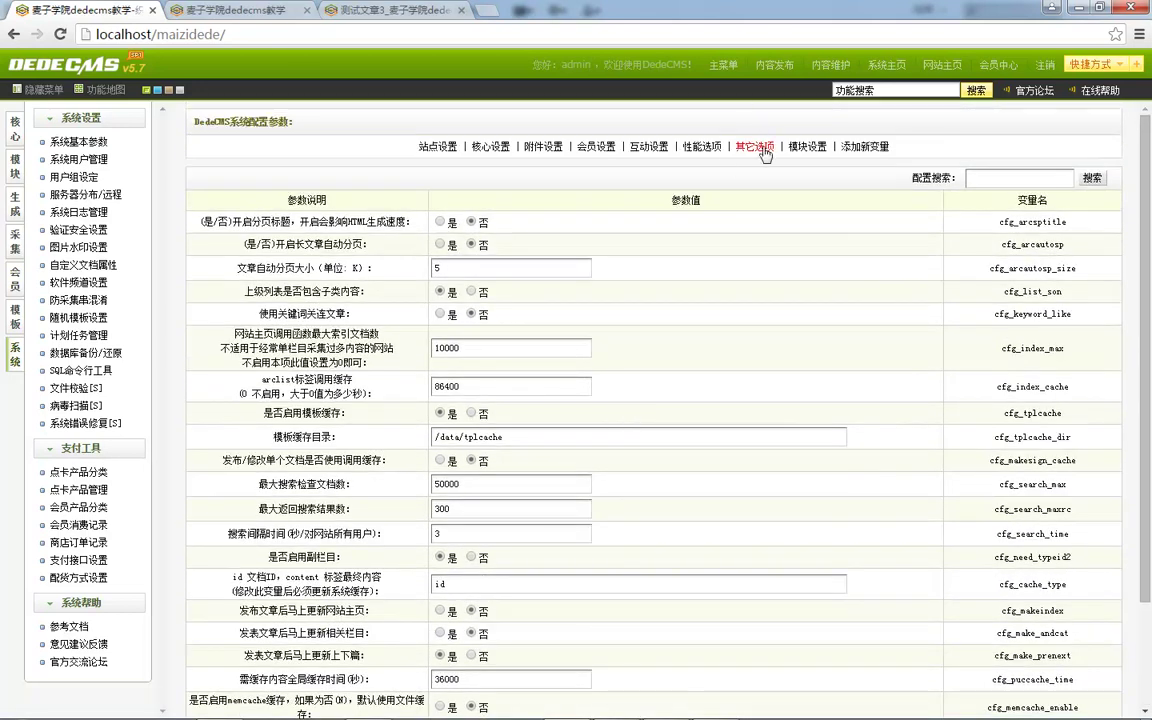
Show 其它选项 and look at the disabled functions, template engine and keyword-extraction settings.
click(754, 147)
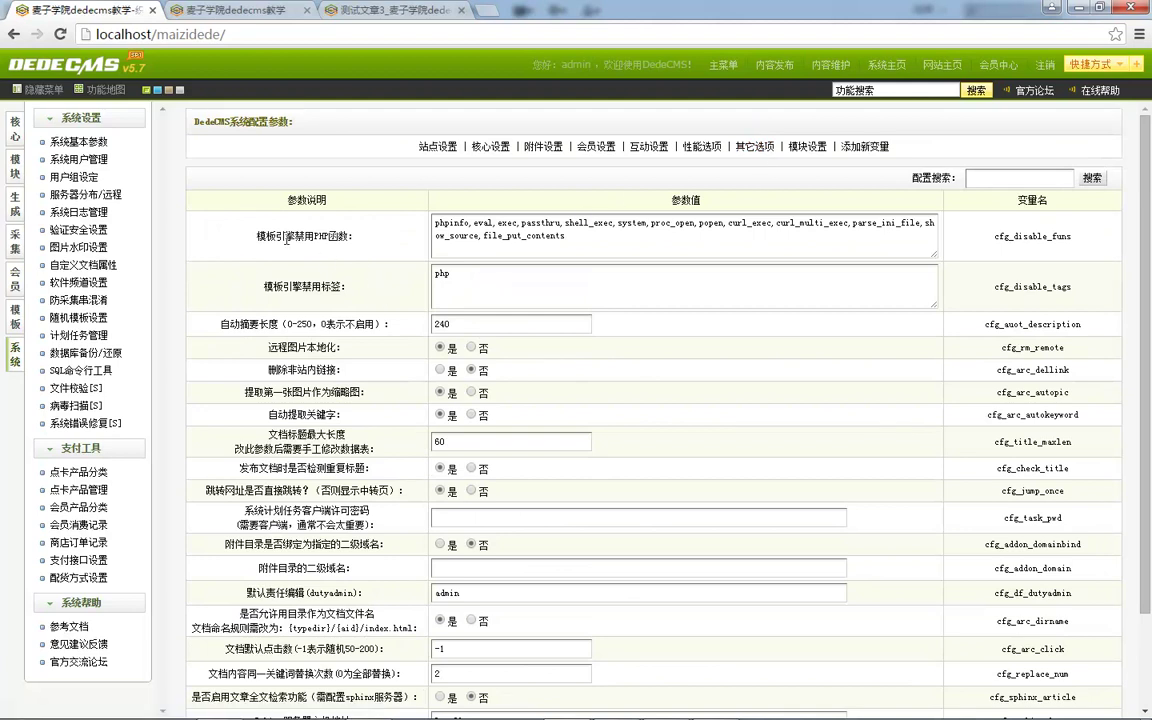
click(506, 249)
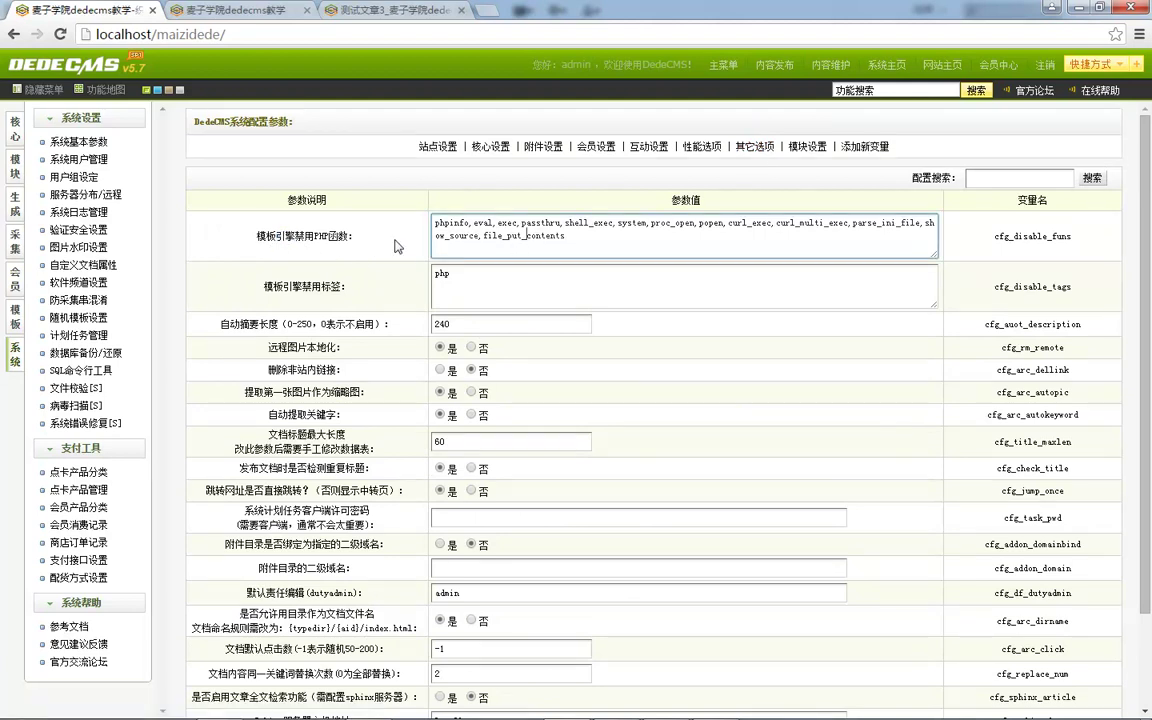
double_click(286, 236)
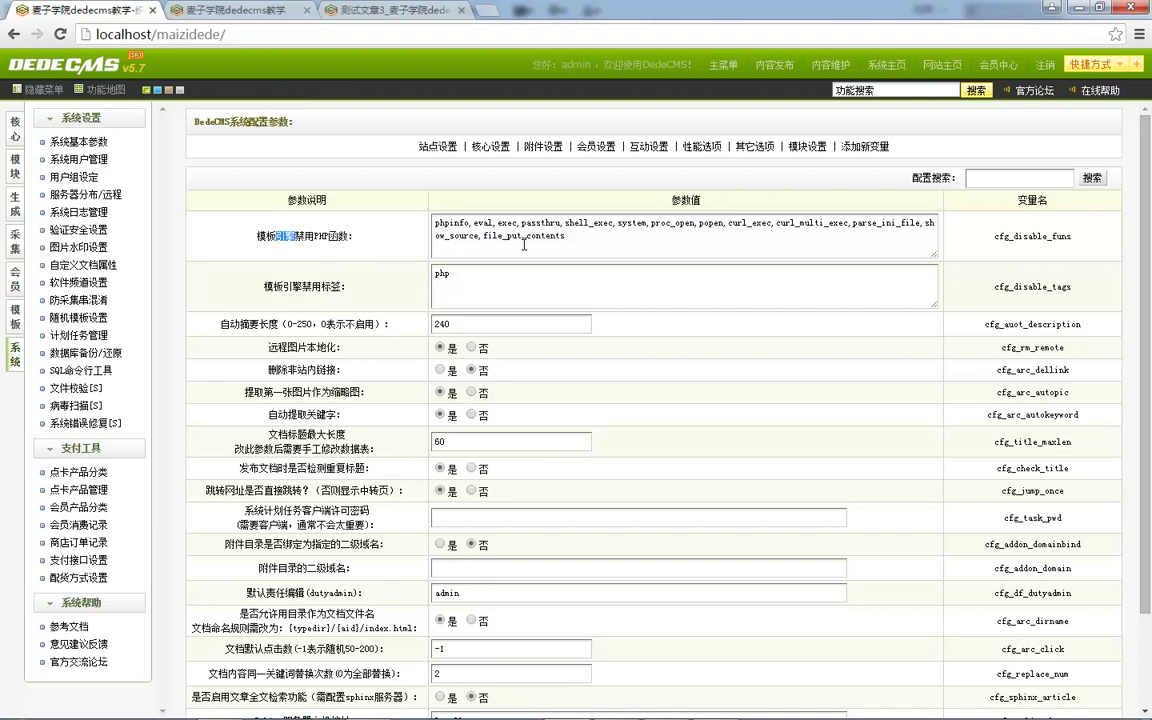
scroll(500, 250, down, 3)
double_click(293, 302)
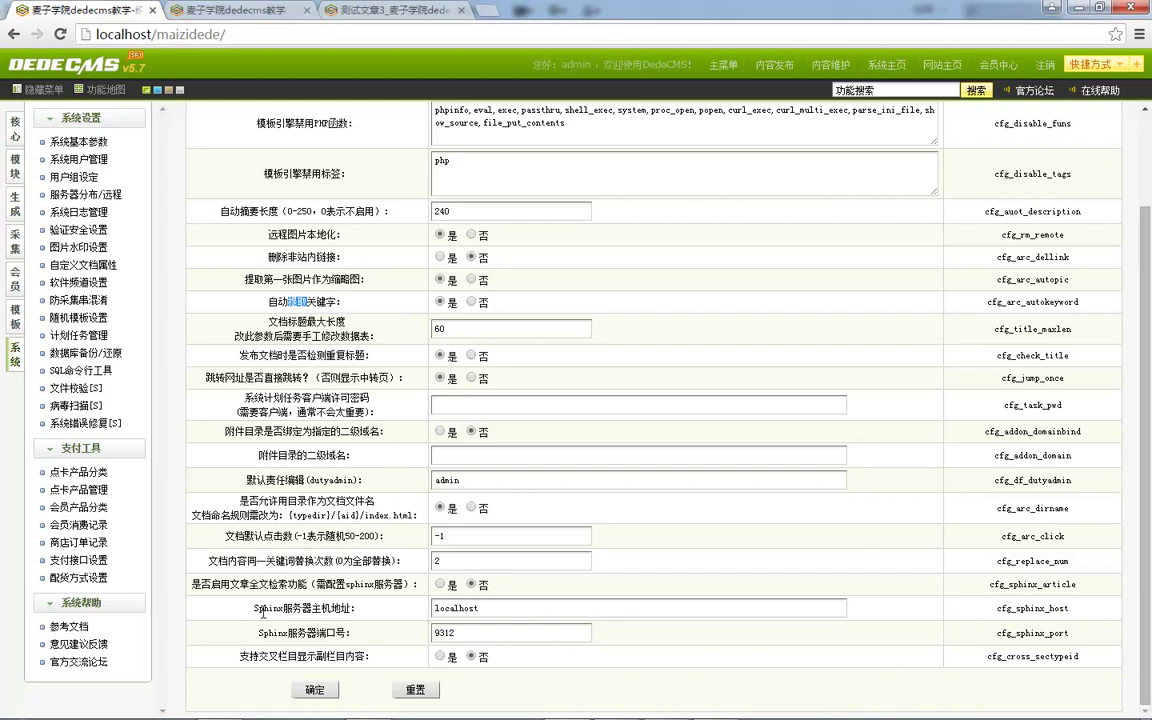
Examine the Sphinx full-text search setting rows.
drag(254, 610, 329, 609)
click(350, 622)
drag(254, 609, 304, 610)
drag(190, 584, 373, 651)
click(398, 558)
double_click(283, 587)
double_click(360, 584)
Switch to 模块设置 and bring up the 添加新变量 form.
scroll(553, 589, up, 2)
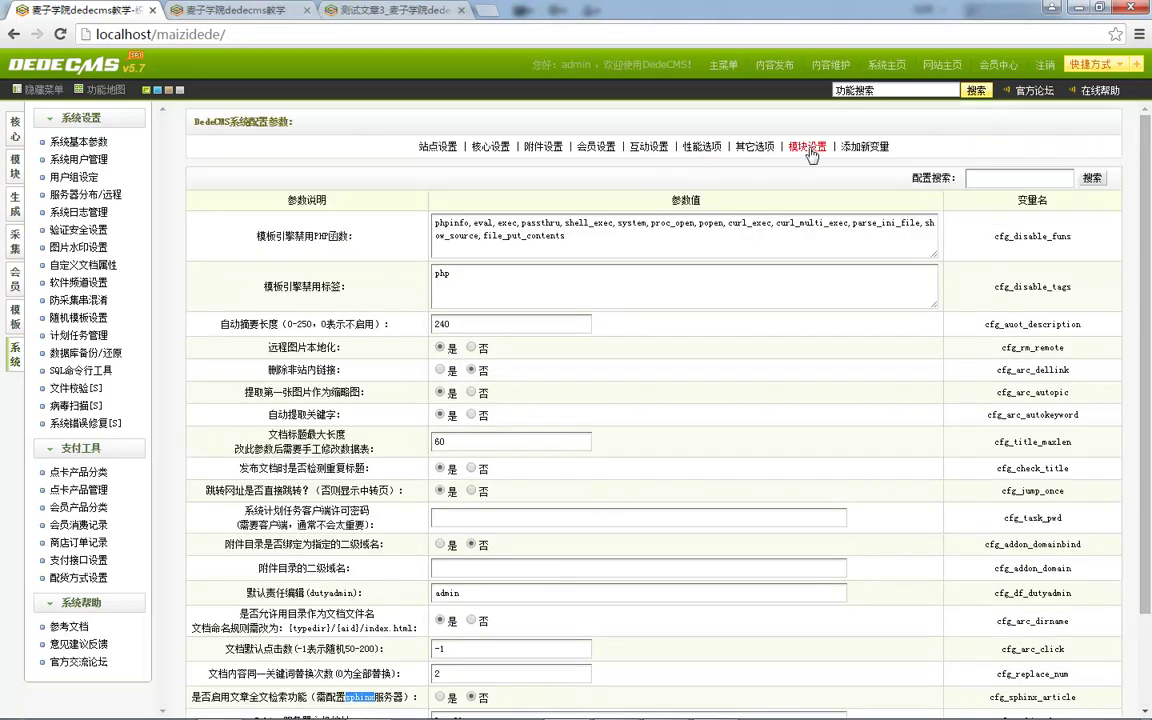
click(807, 146)
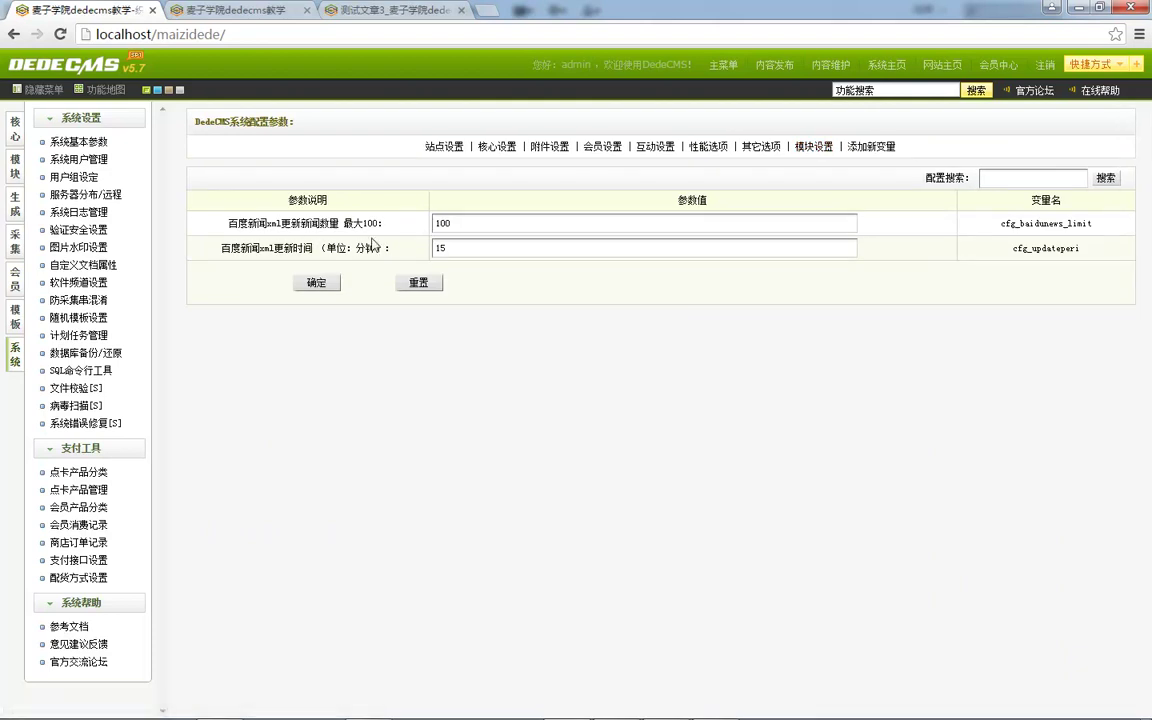
click(878, 148)
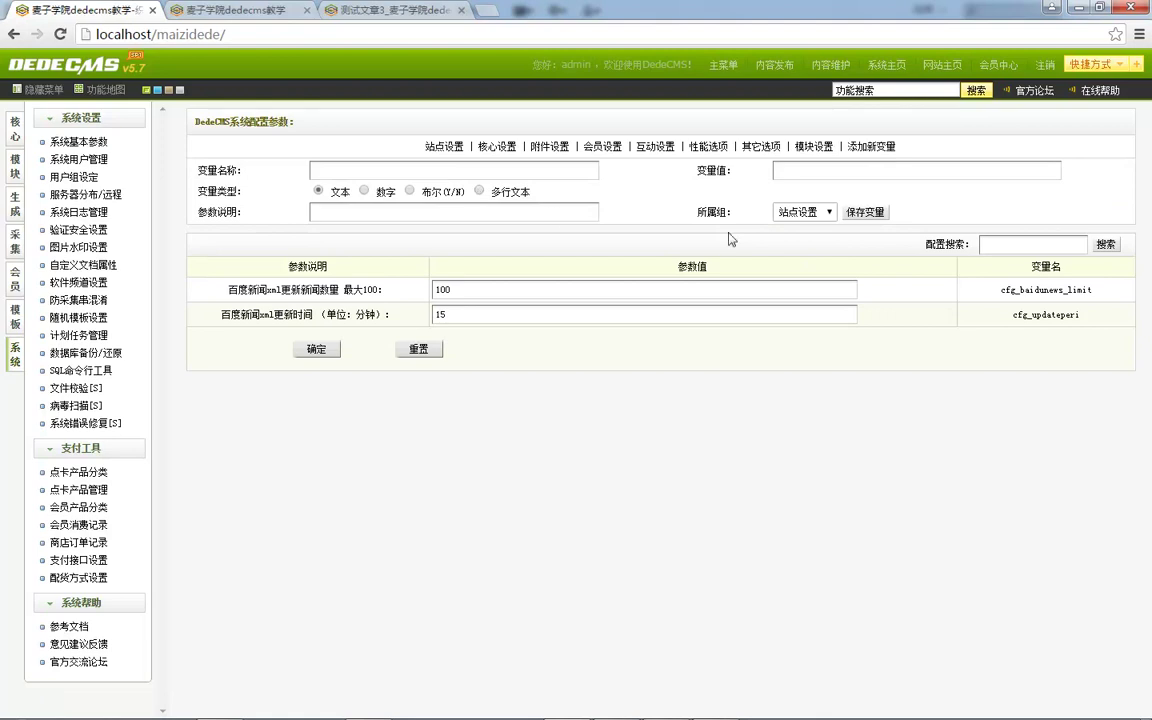
Open the add-variable form on 站点设置 and enter the value 123456789.
click(882, 150)
click(884, 150)
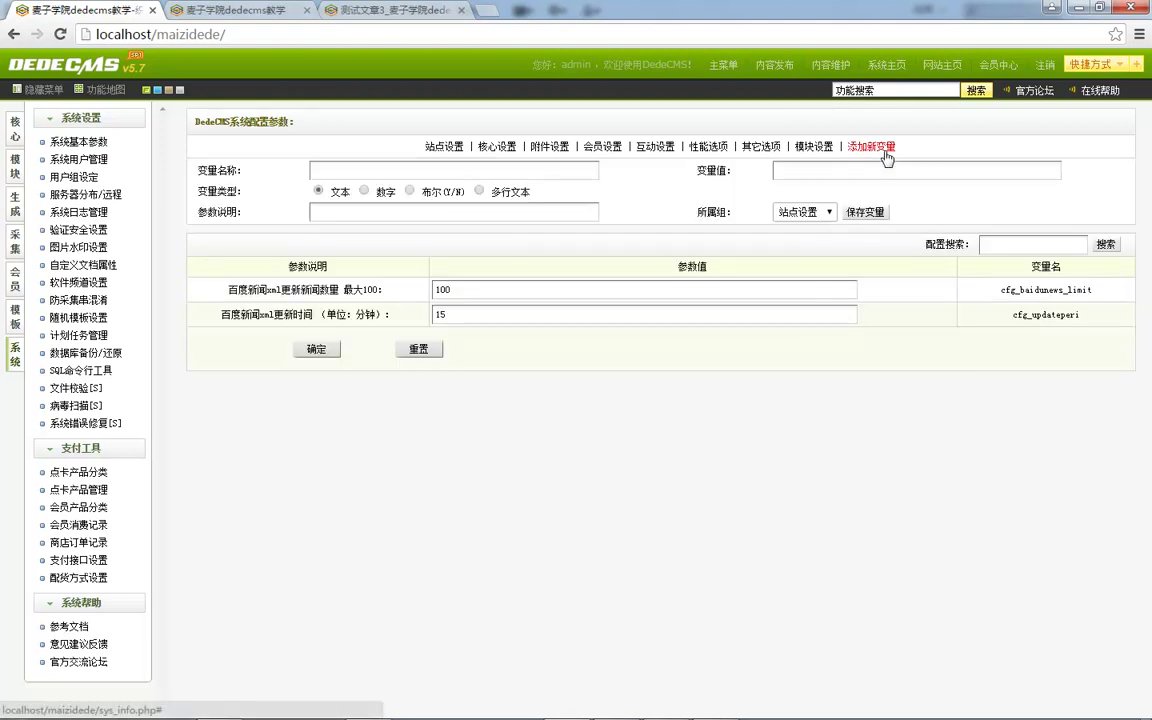
click(445, 148)
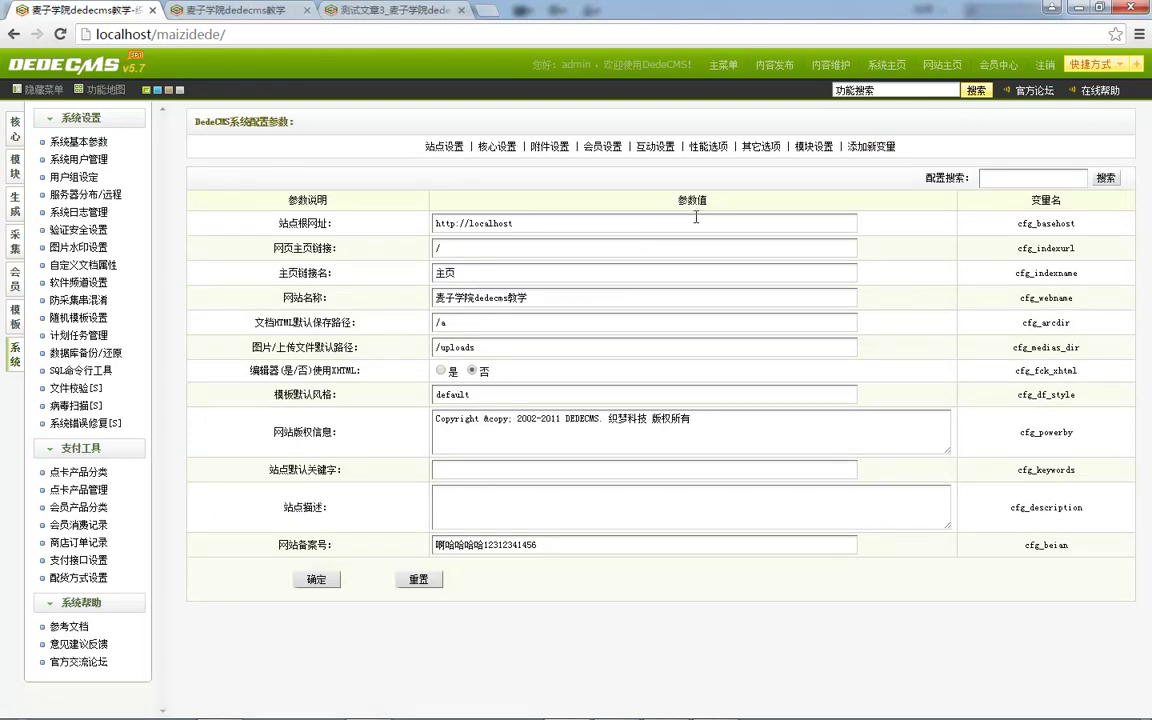
click(884, 147)
click(513, 173)
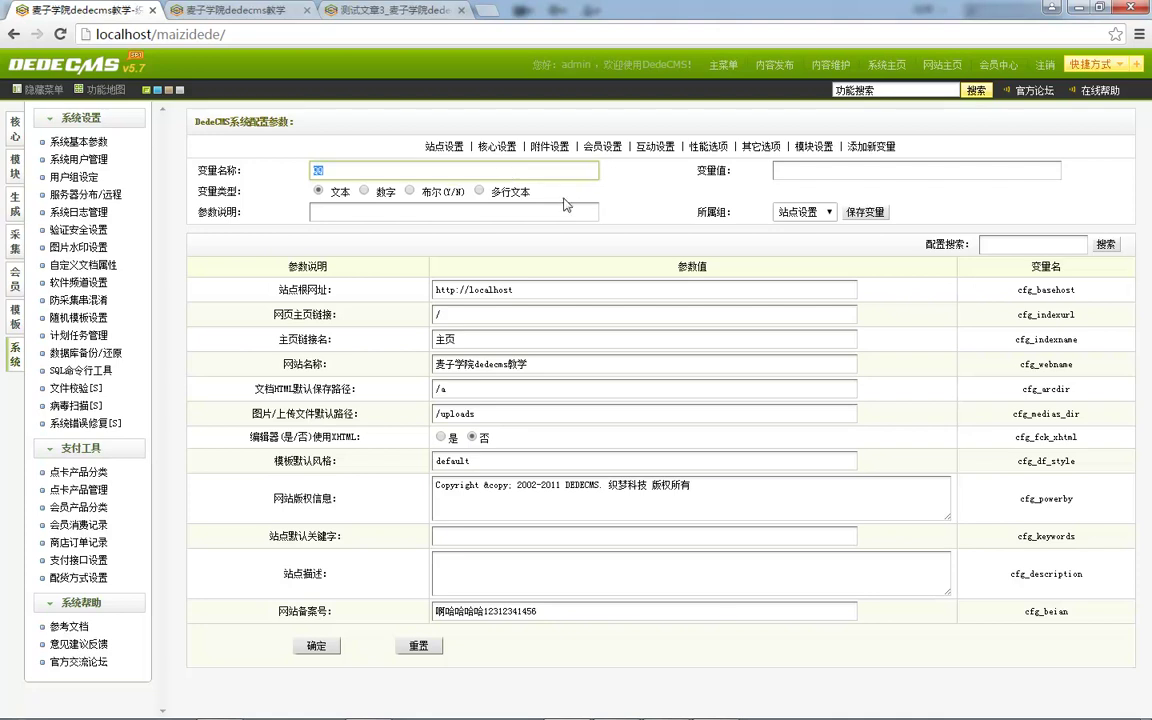
click(877, 180)
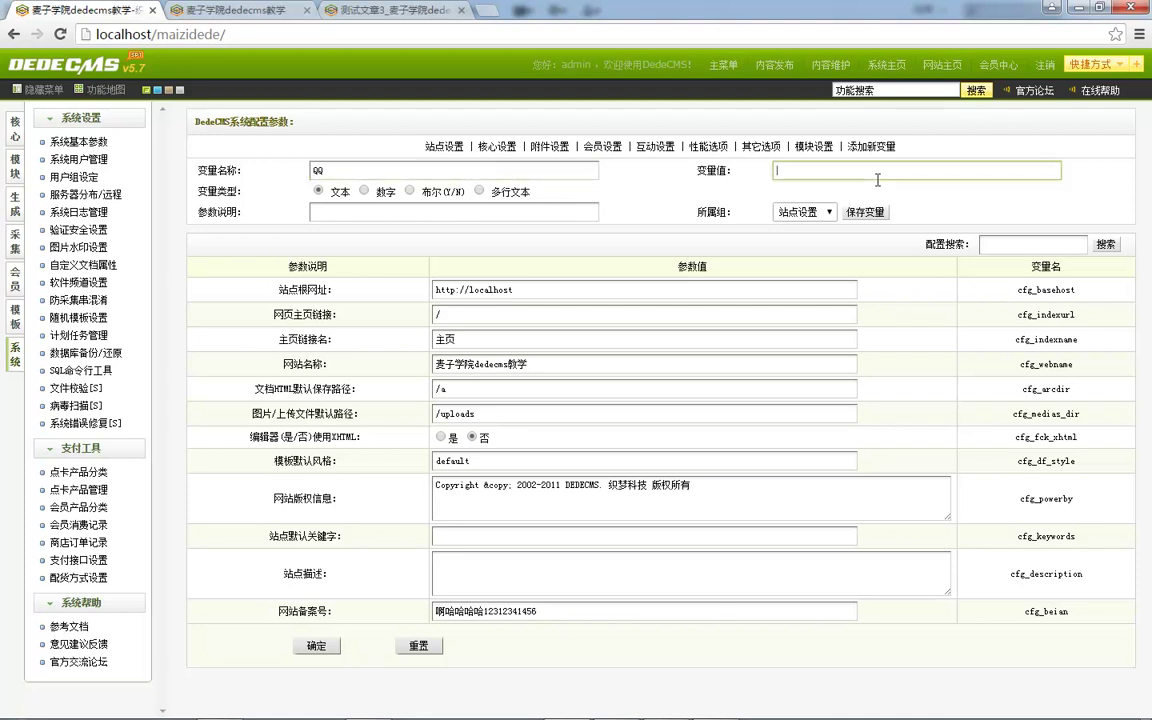
text(123453789)
key(ctrl+a)
text(1234)
click(414, 214)
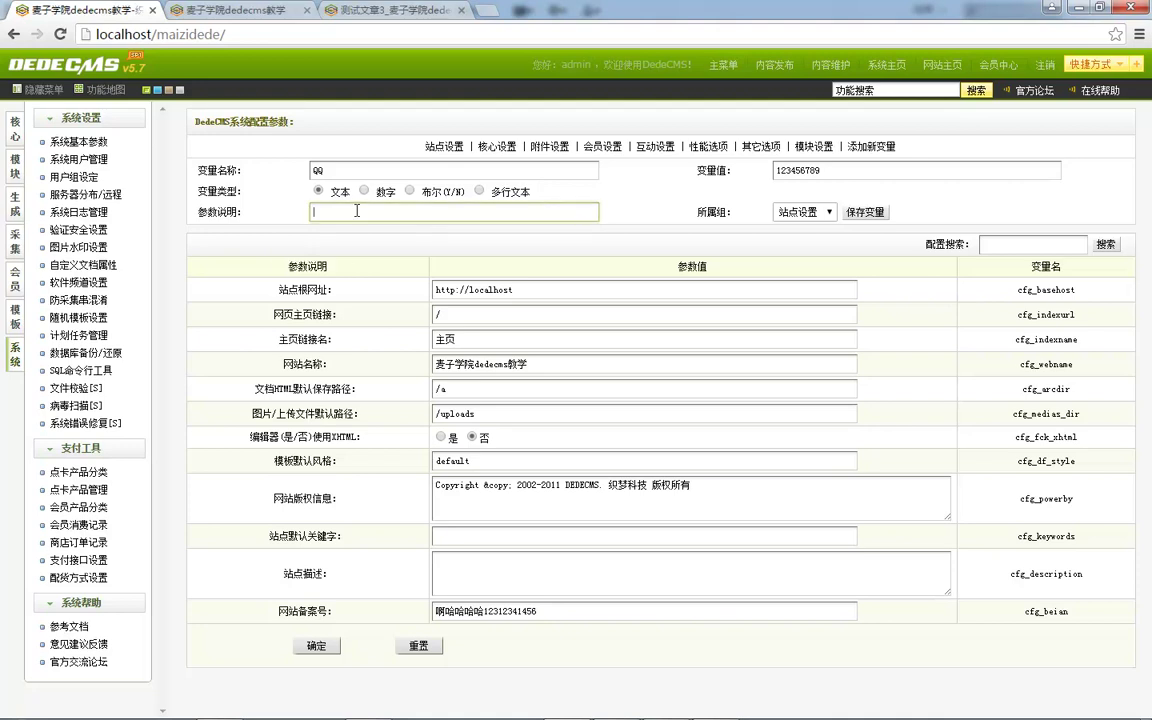
Enter the description 网站QQ and name the variable cfg_qq.
text(网站QQ)
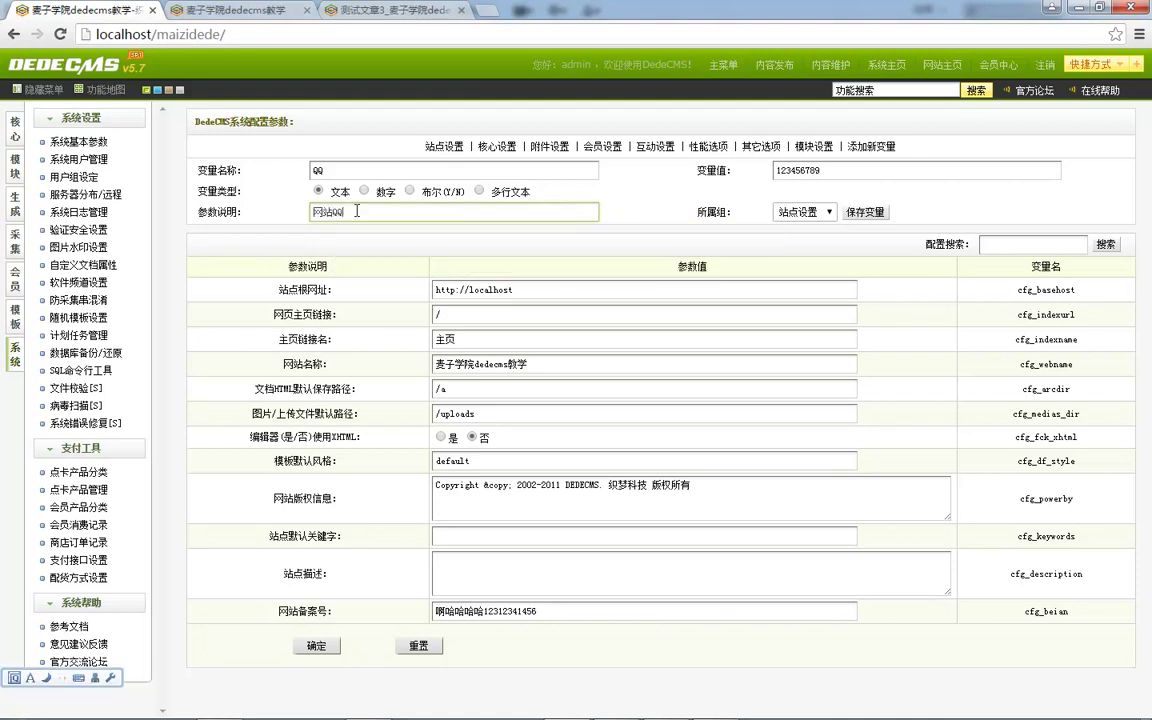
key(ctrl+space)
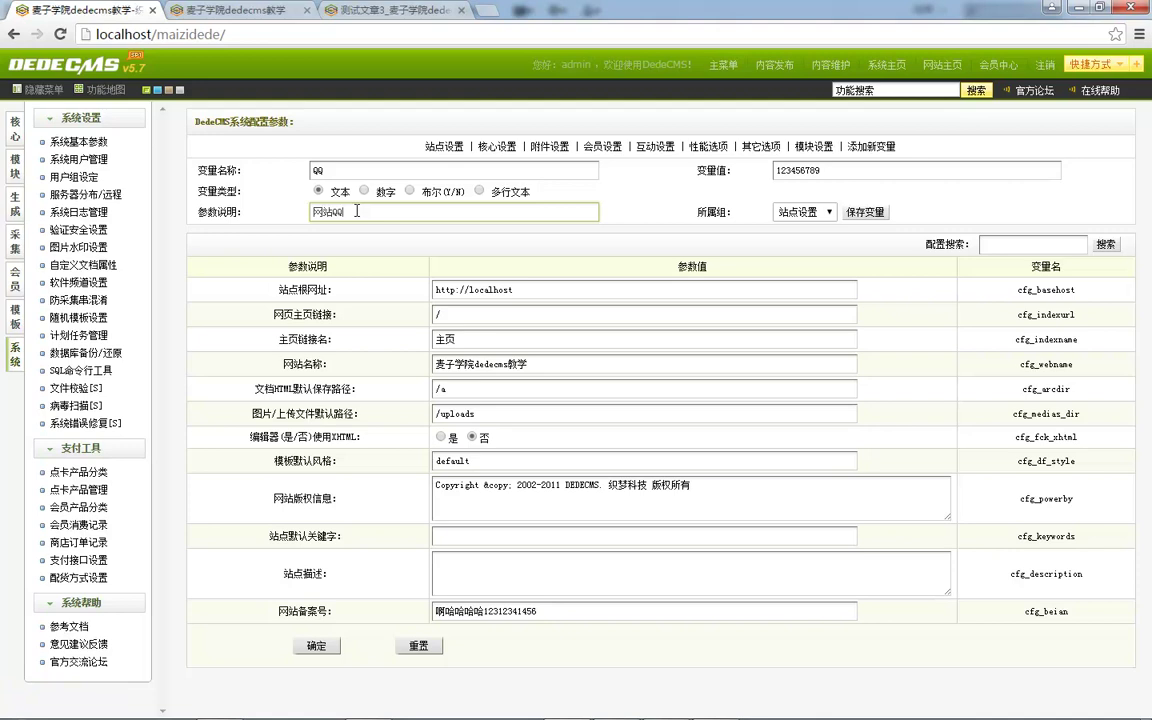
click(288, 184)
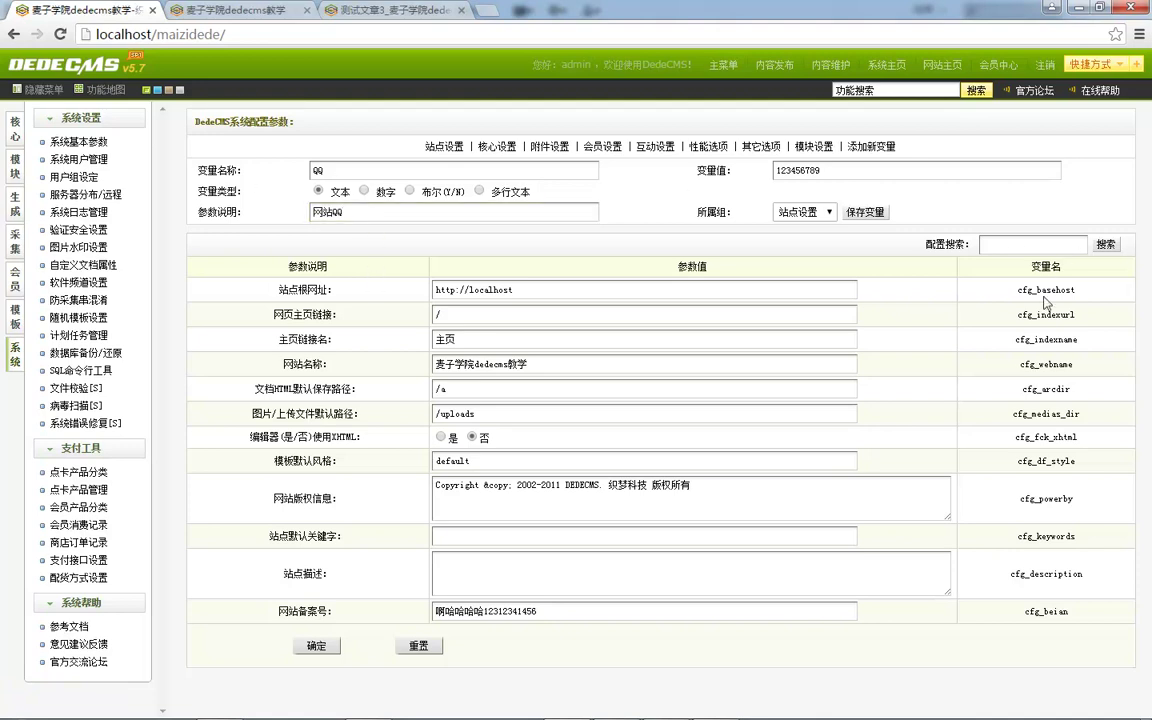
drag(1016, 290, 1090, 290)
key(ctrl+c)
double_click(377, 170)
key(ctrl+v)
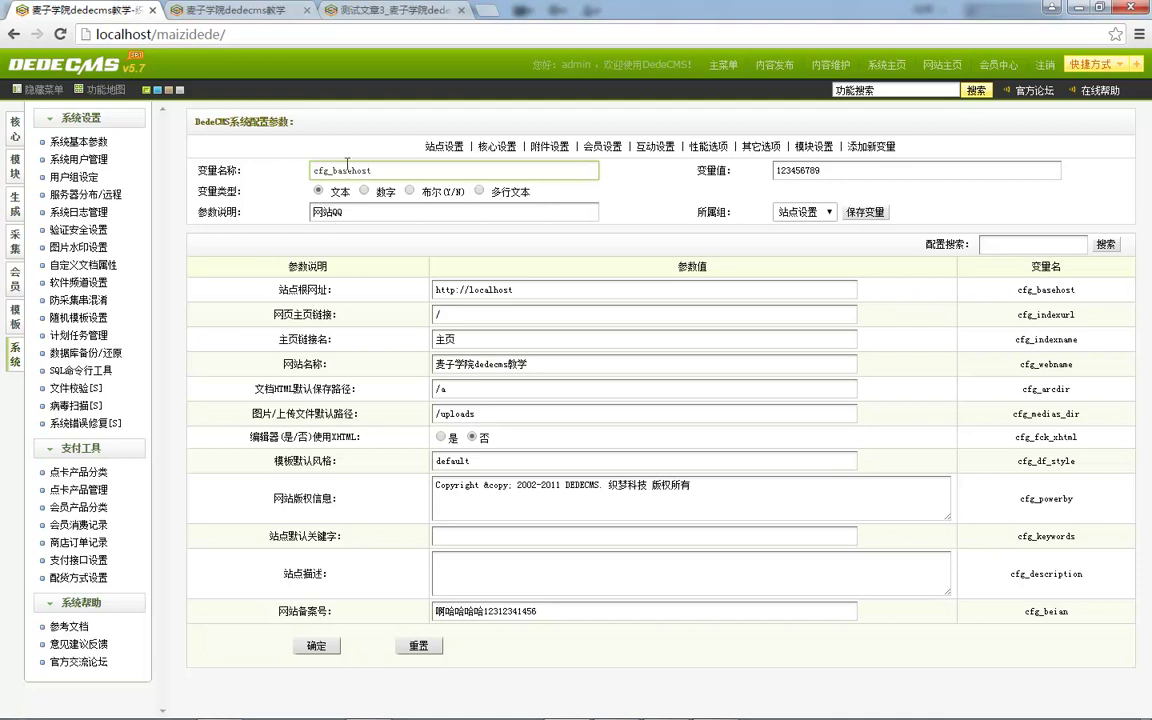
drag(336, 170, 376, 170)
text(qq)
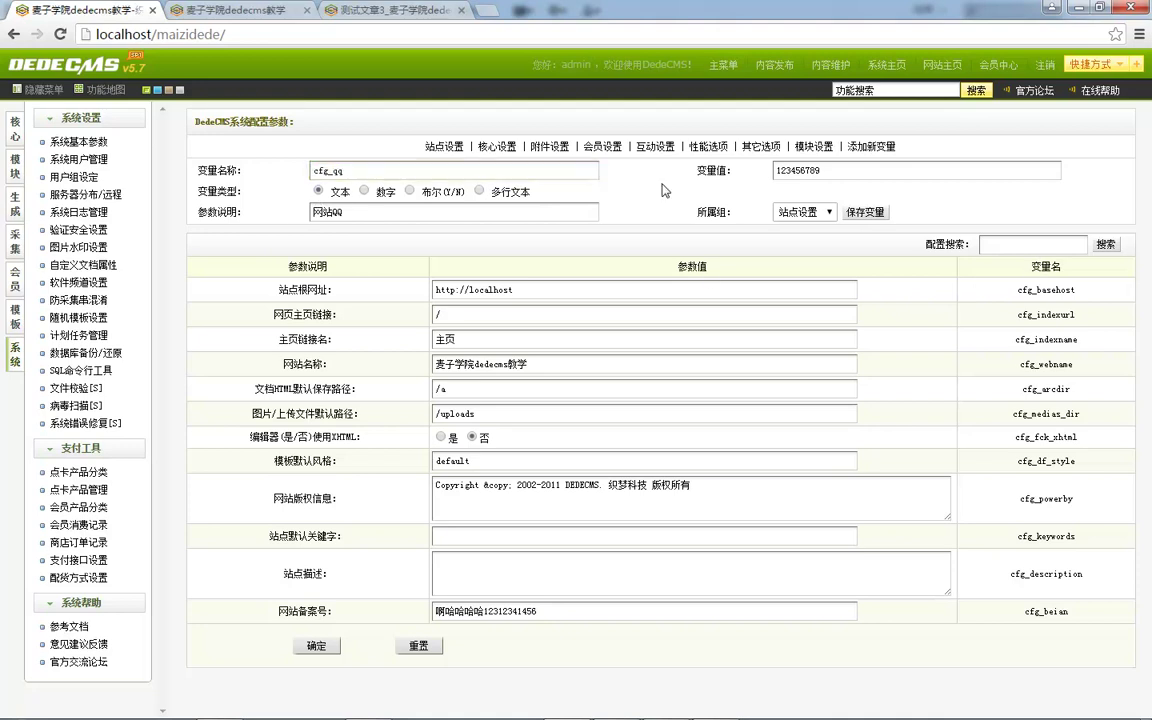
Keep the group as 站点设置 and save the new variable.
click(795, 213)
click(800, 213)
click(805, 214)
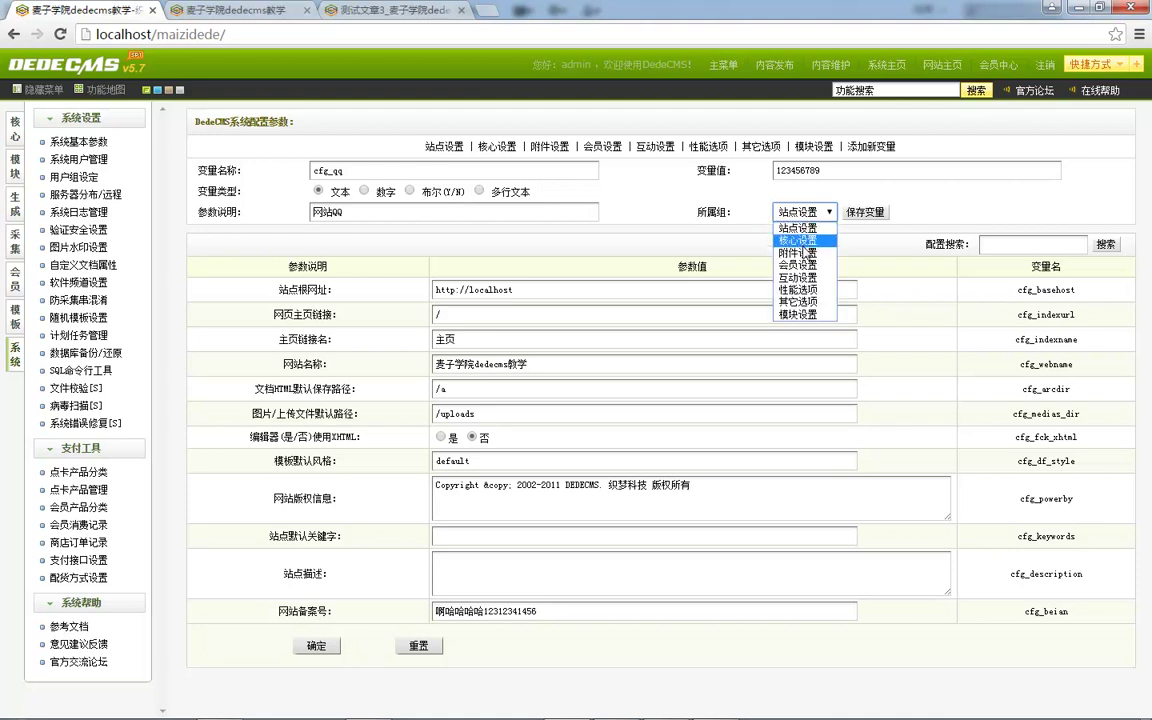
click(798, 228)
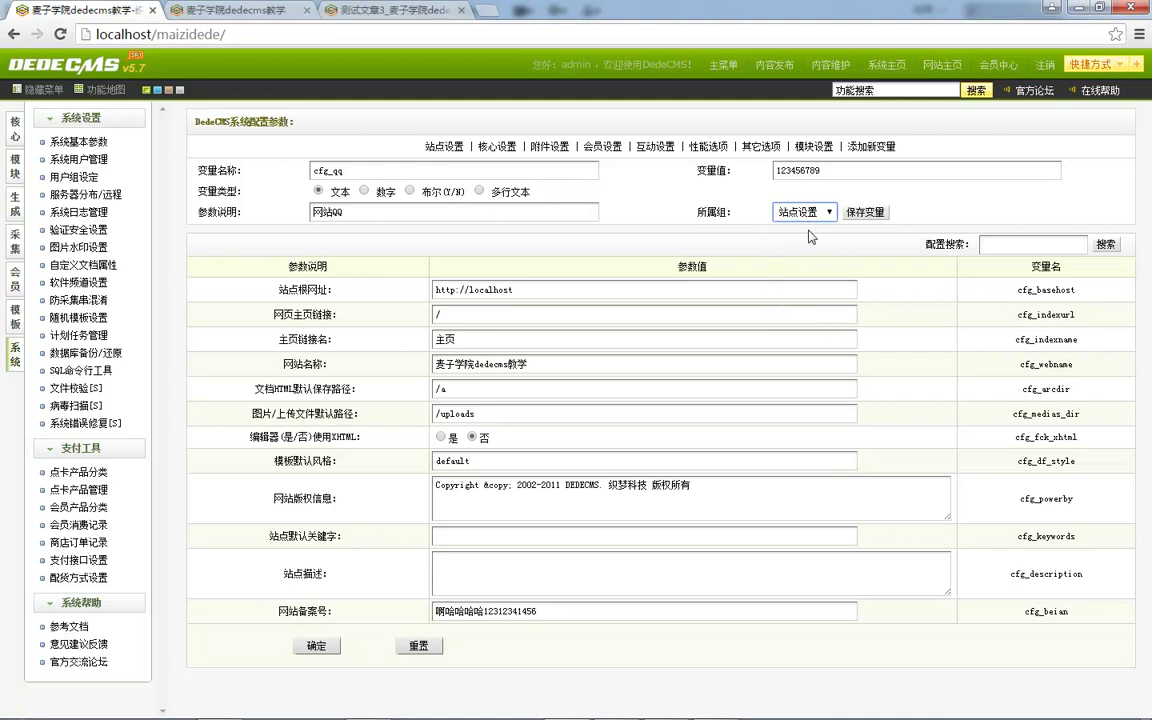
click(858, 215)
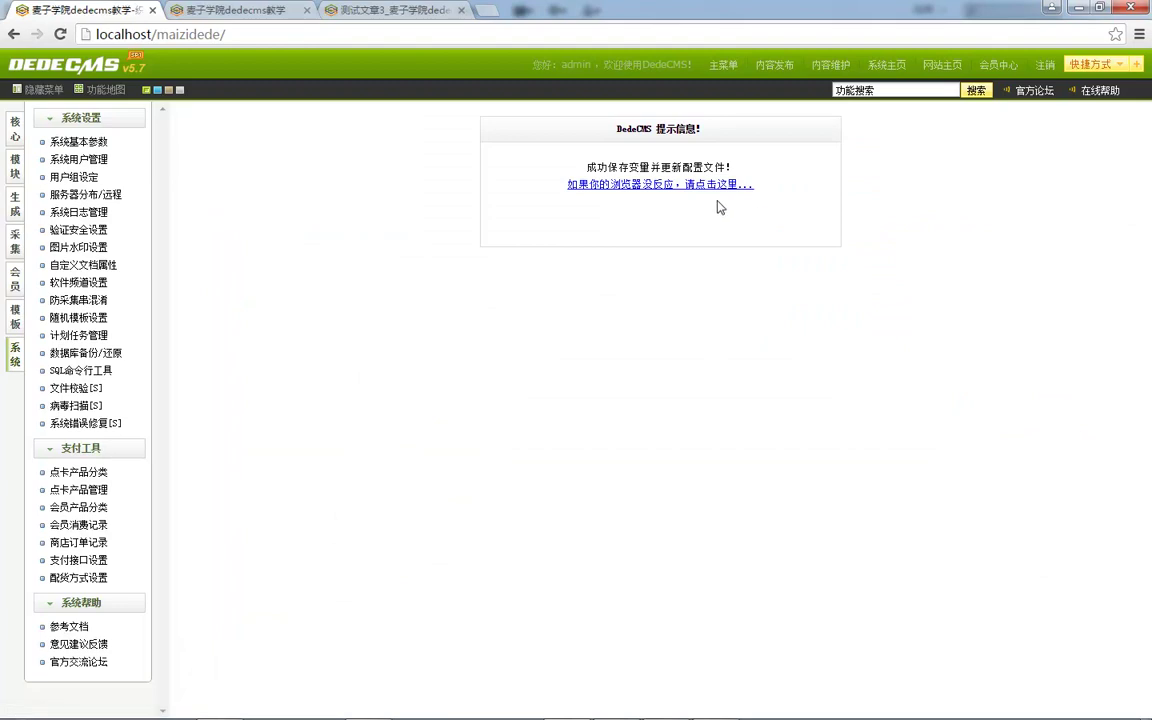
Replace cfg_beian with cfg_qq in the index.htm template tag in Dreamweaver.
drag(288, 569, 411, 570)
click(438, 577)
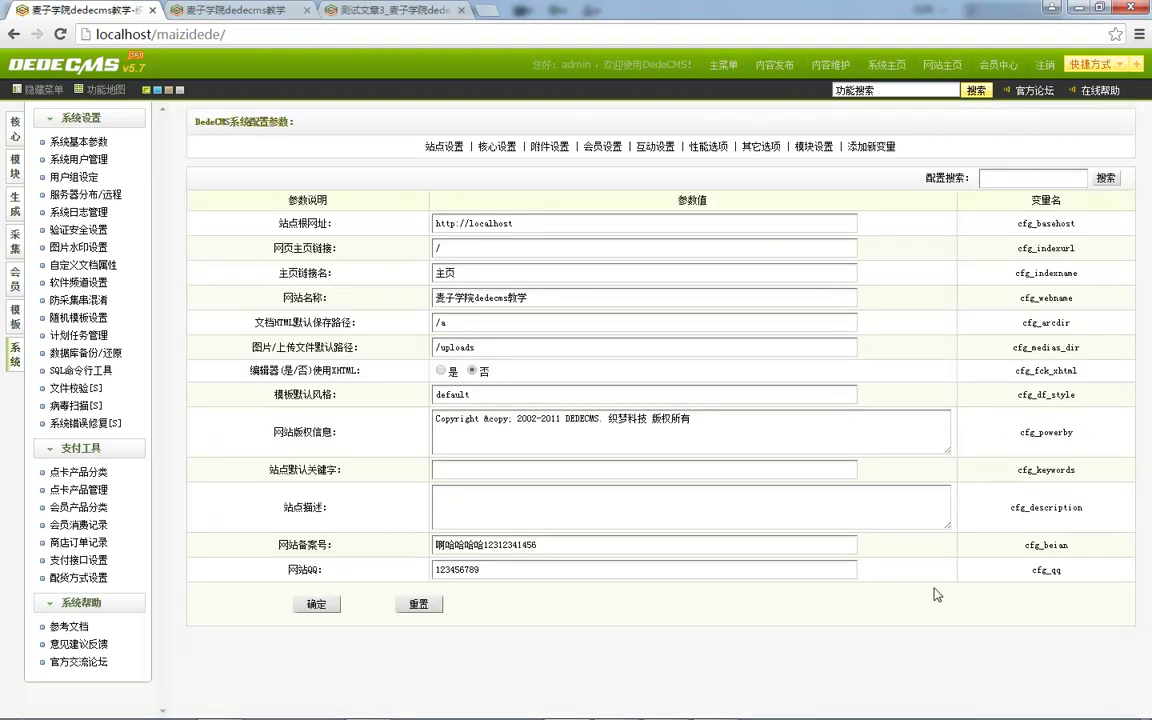
drag(1028, 572, 1088, 576)
click(373, 704)
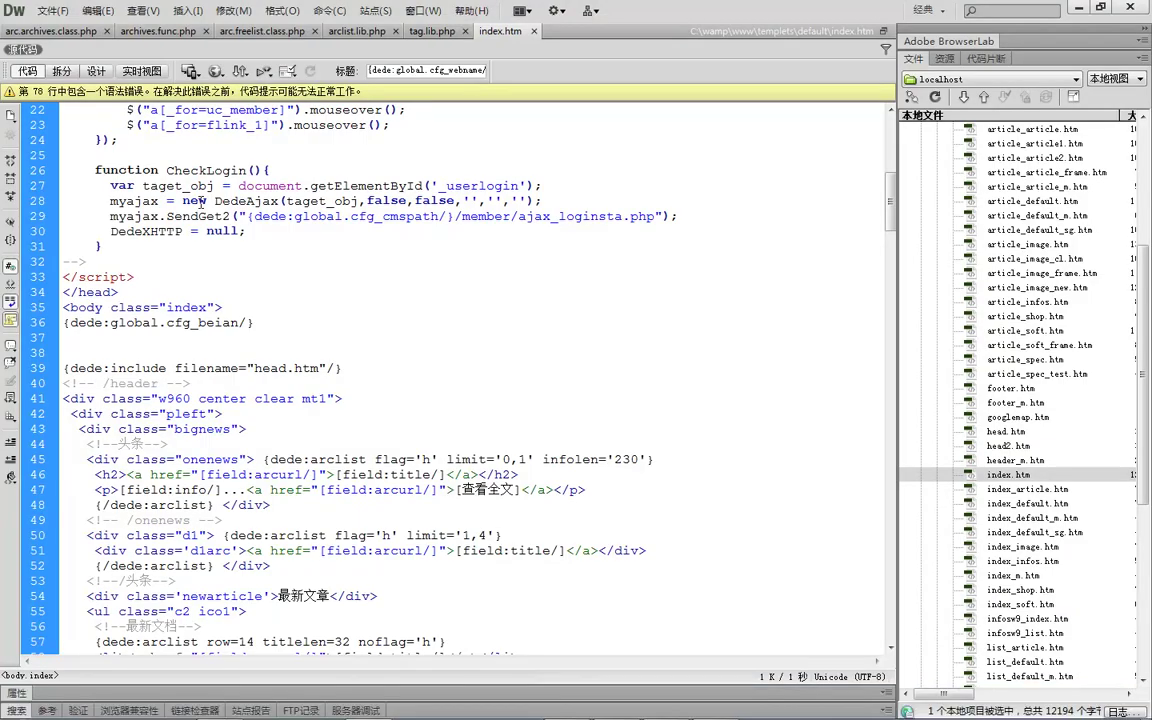
double_click(194, 322)
key(ctrl+v)
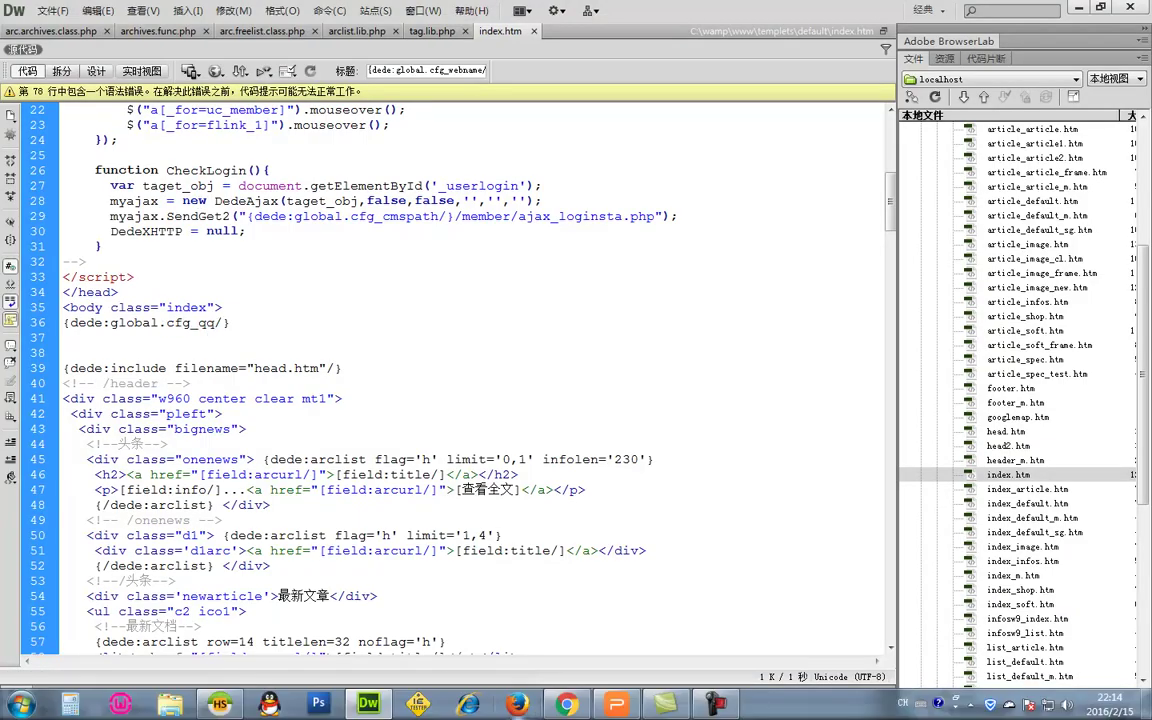
Reload the site front page to show the QQ number, then return to the admin settings.
click(566, 704)
click(230, 10)
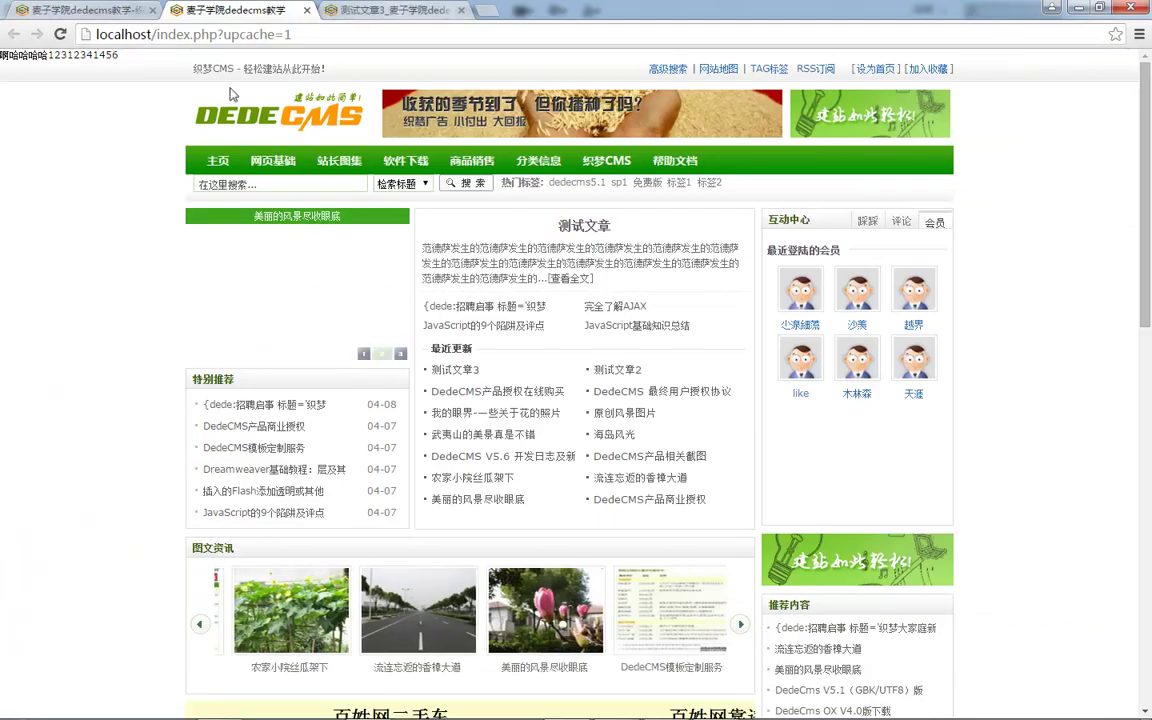
key(F5)
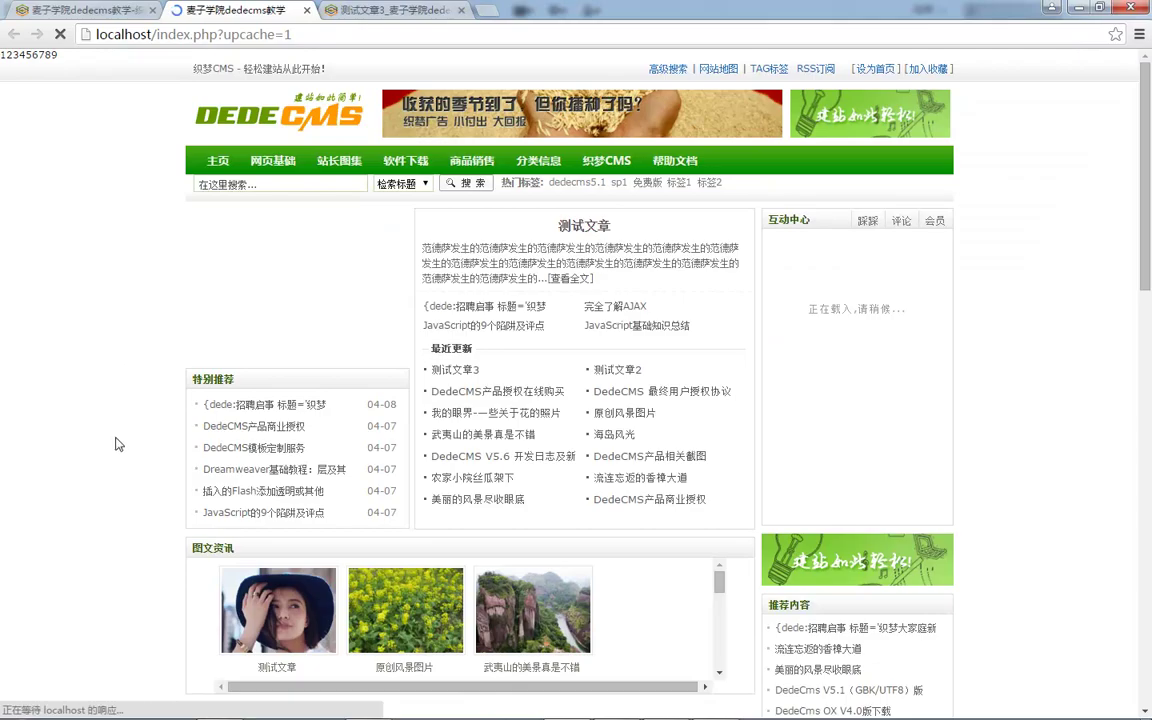
click(115, 10)
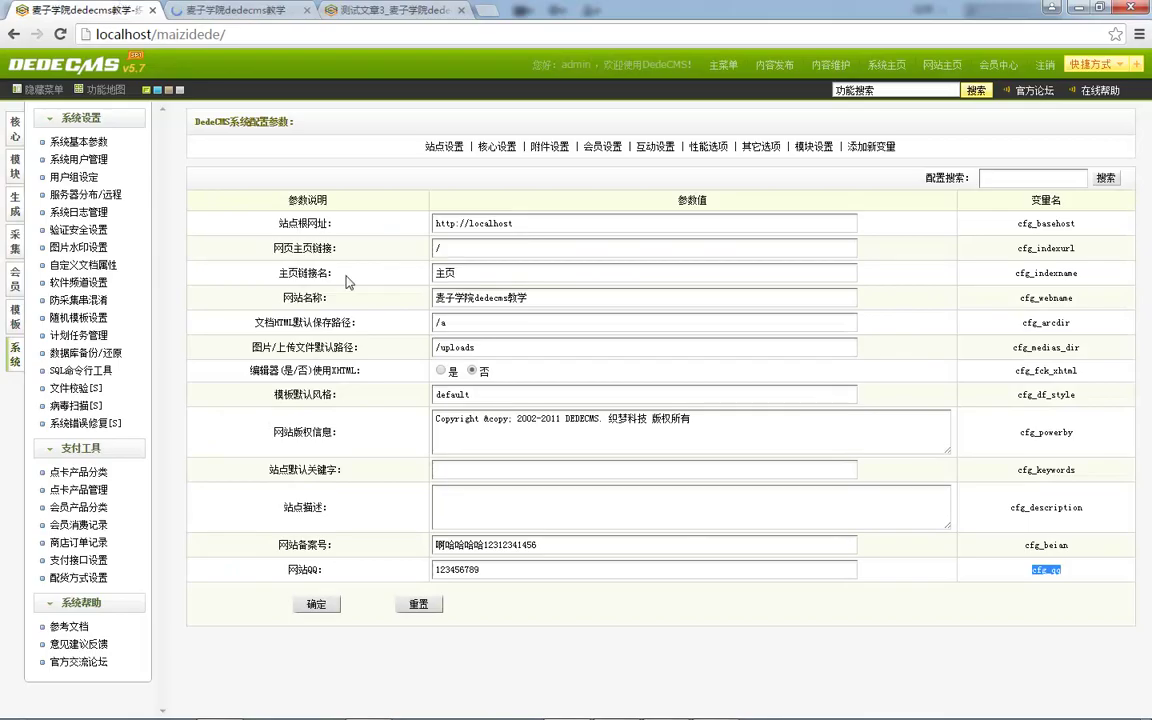
Start a new number-type variable named cfg_number with value 100.
click(871, 146)
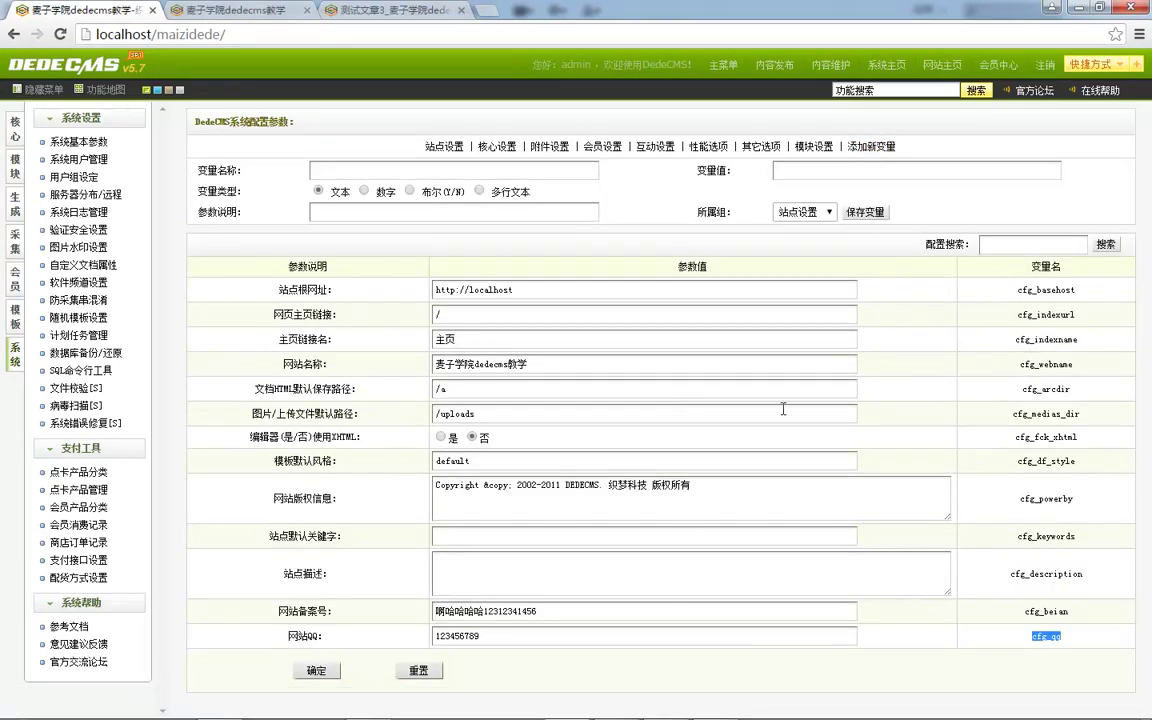
click(875, 149)
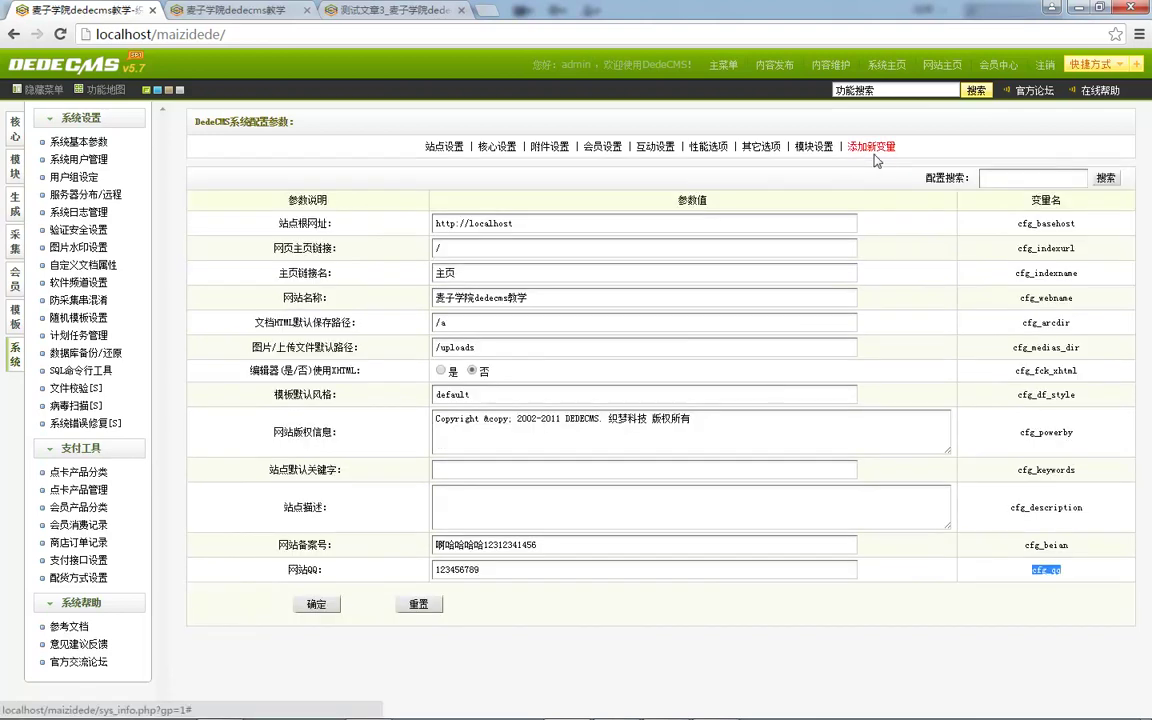
click(877, 150)
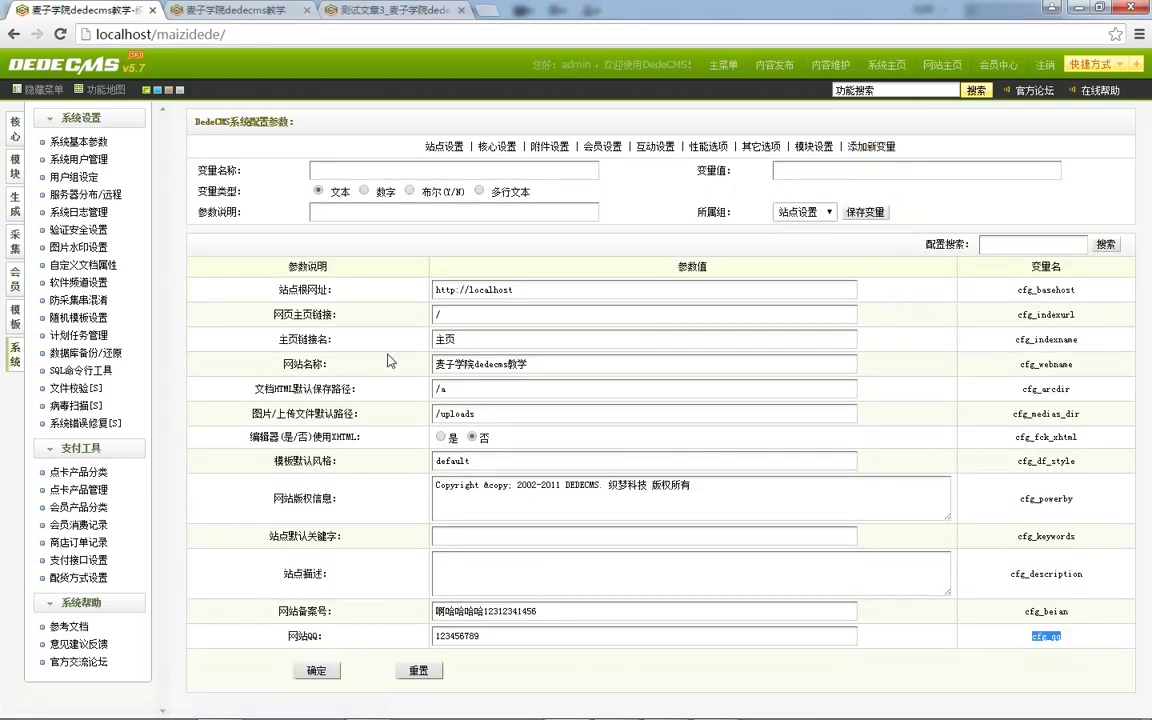
click(496, 293)
click(440, 146)
click(871, 146)
click(364, 191)
click(393, 171)
text(cfg_q)
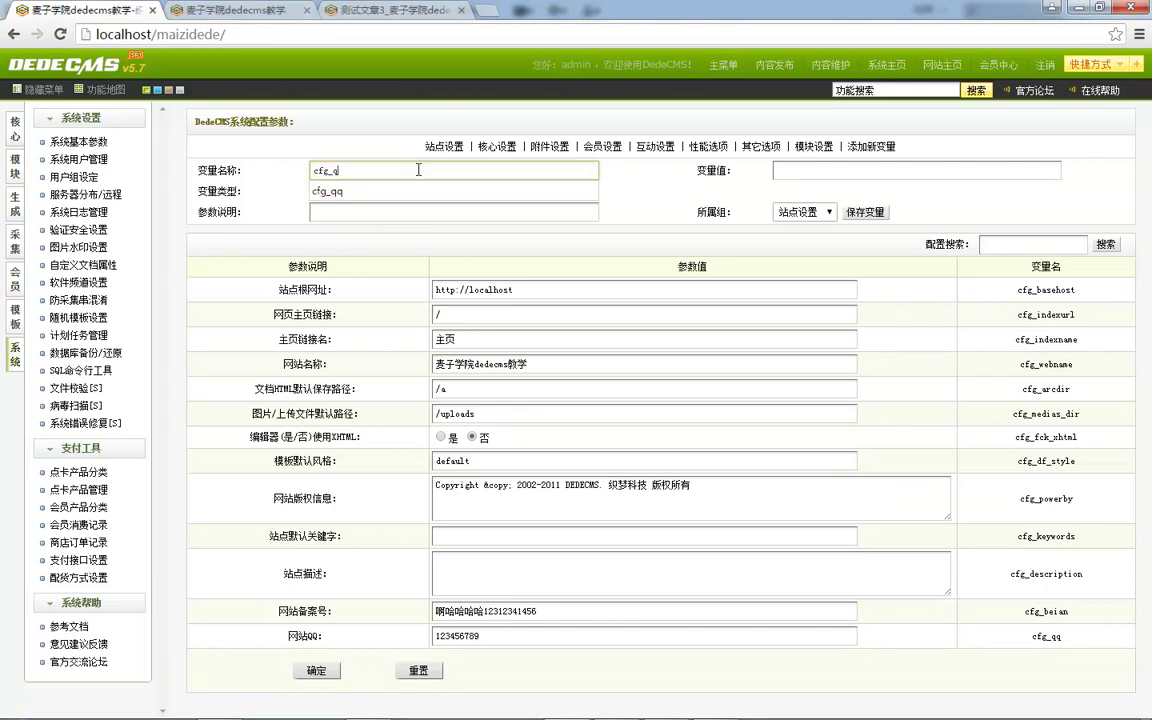
key(BackSpace)
text(number)
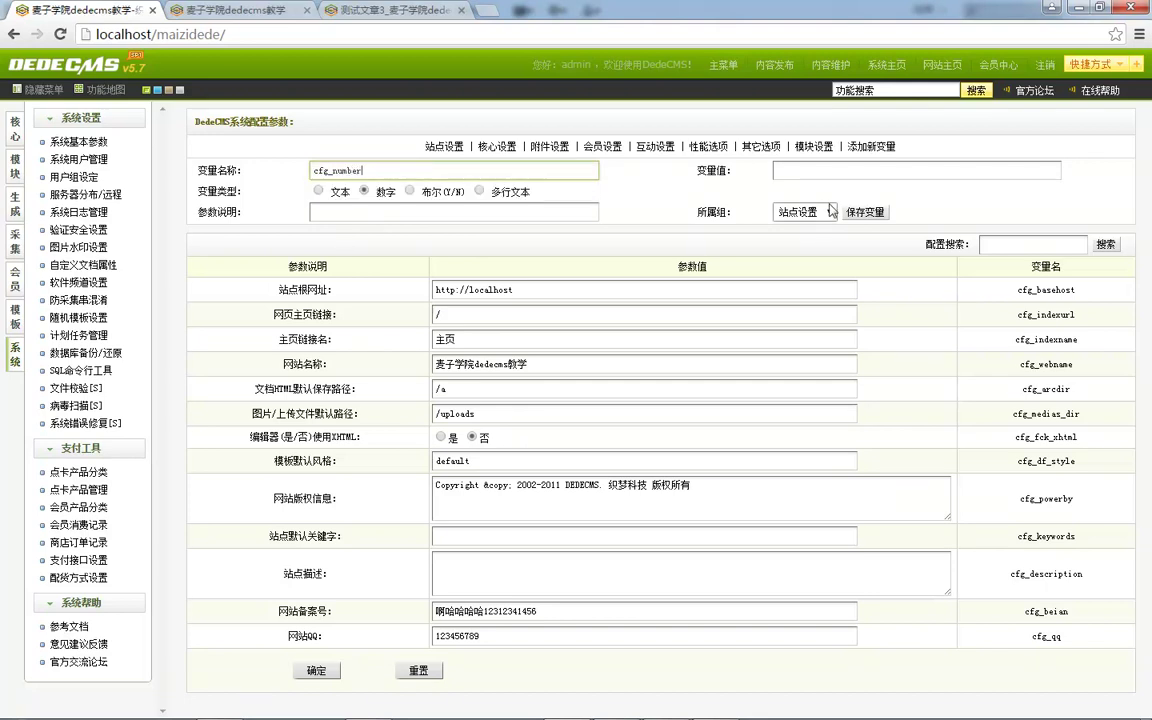
click(877, 168)
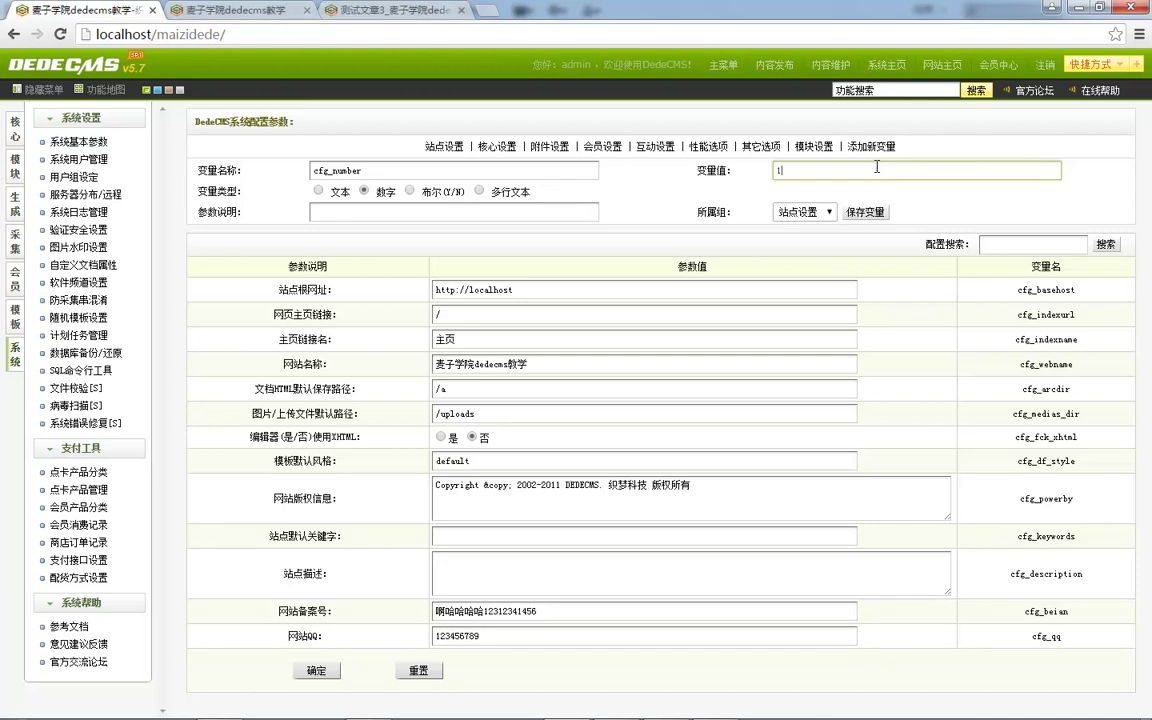
Enter the description 购买会员价格 and save the variable.
click(421, 213)
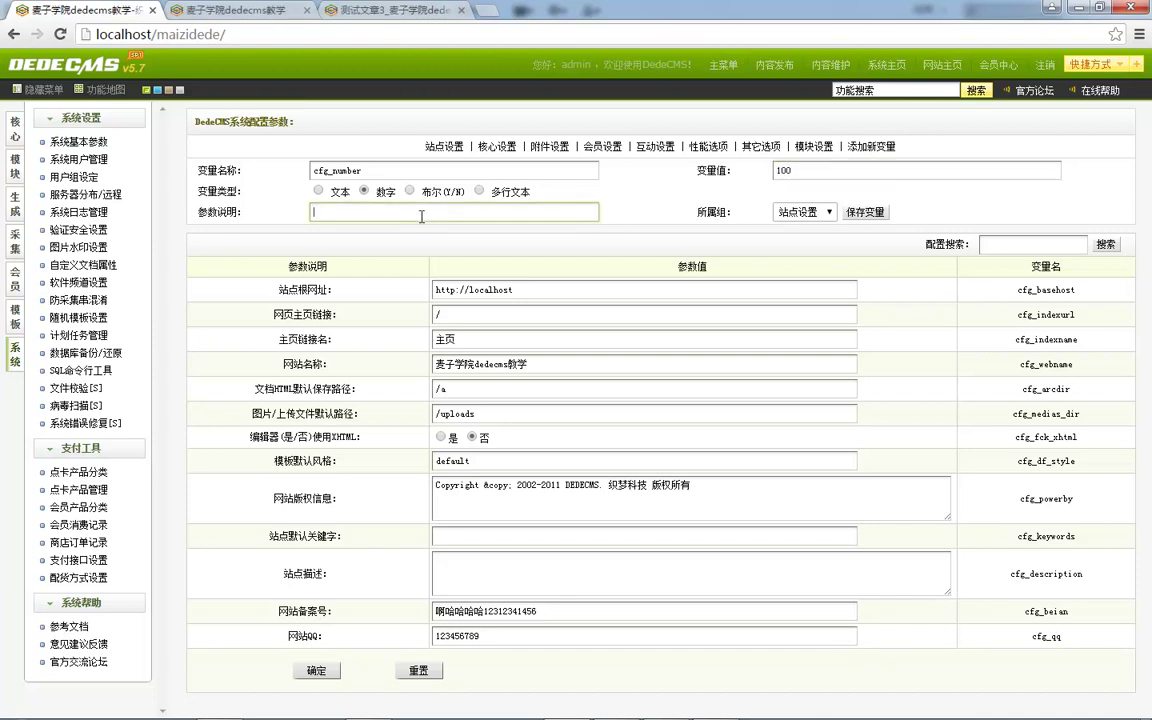
text(mo)
key(BackSpace)
key(BackSpace)
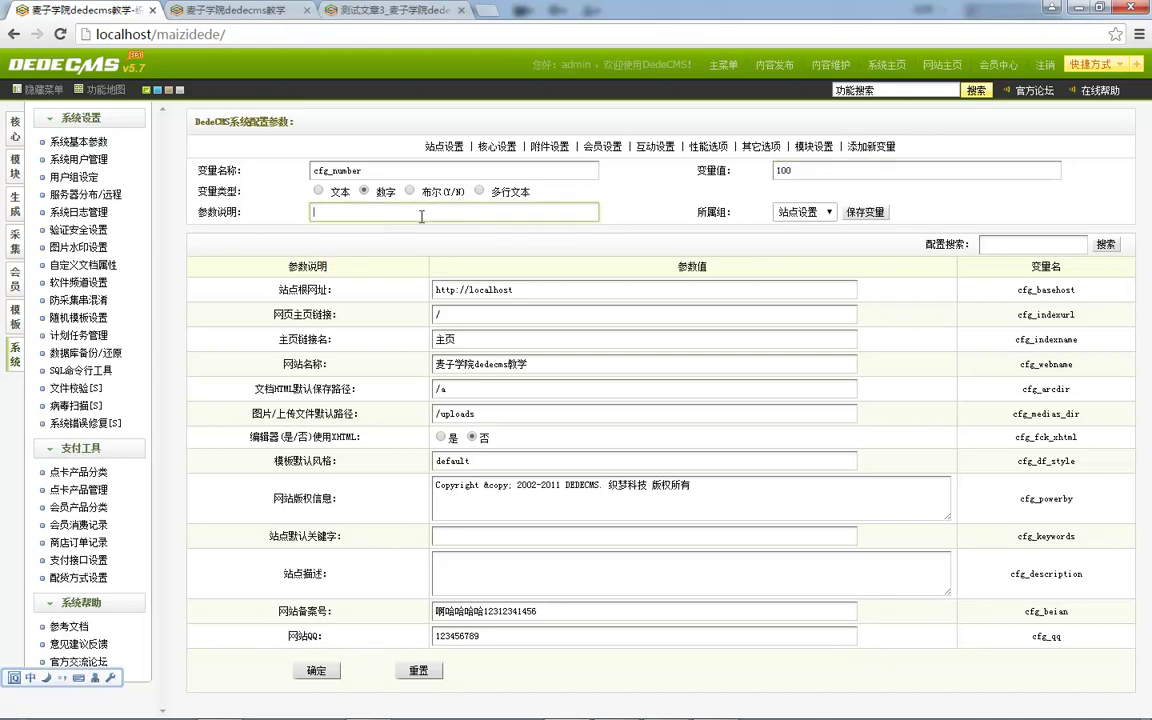
text(hu)
key(BackSpace)
key(BackSpace)
text(goumai)
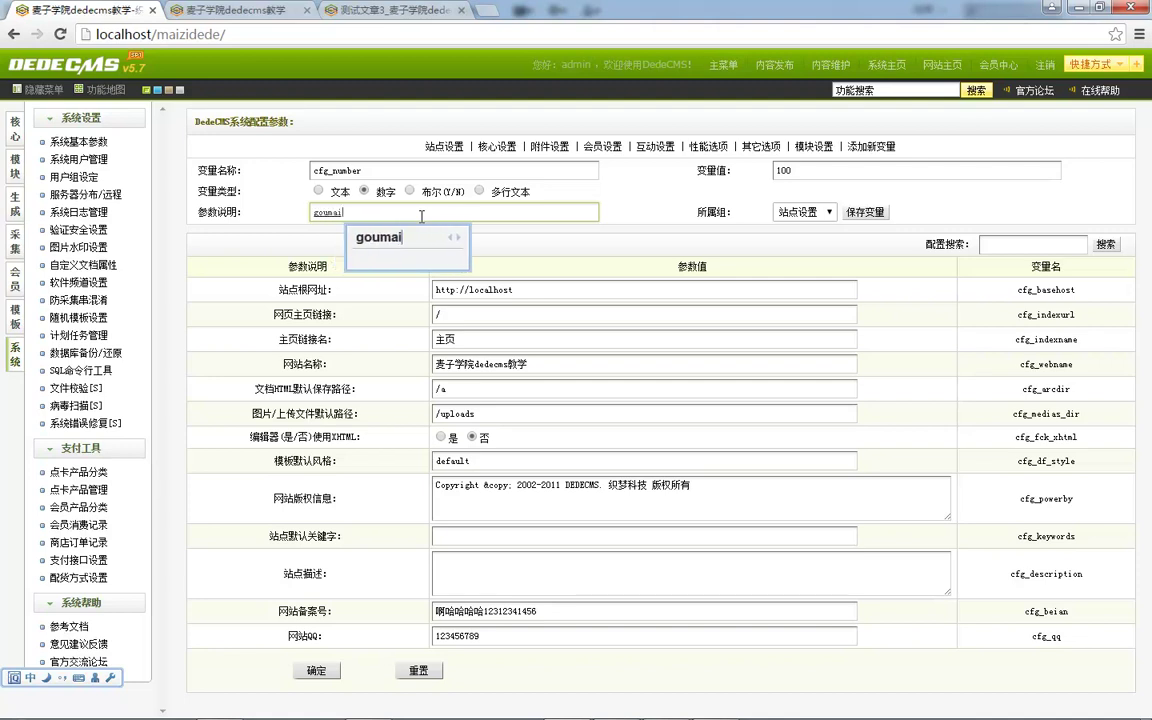
key(space)
text(huiyuan)
key(space)
text(jiage)
key(space)
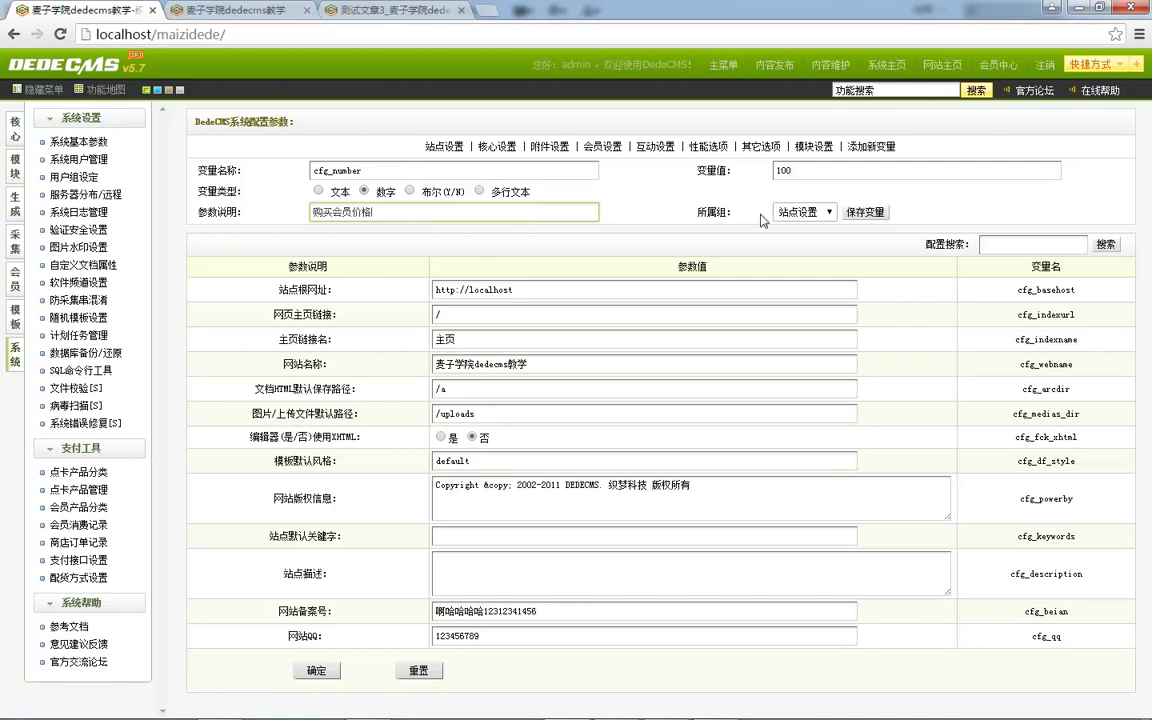
click(868, 213)
Append 第三方对所发生的分 after 100 in the 购买会员价格 field and submit the settings.
click(672, 185)
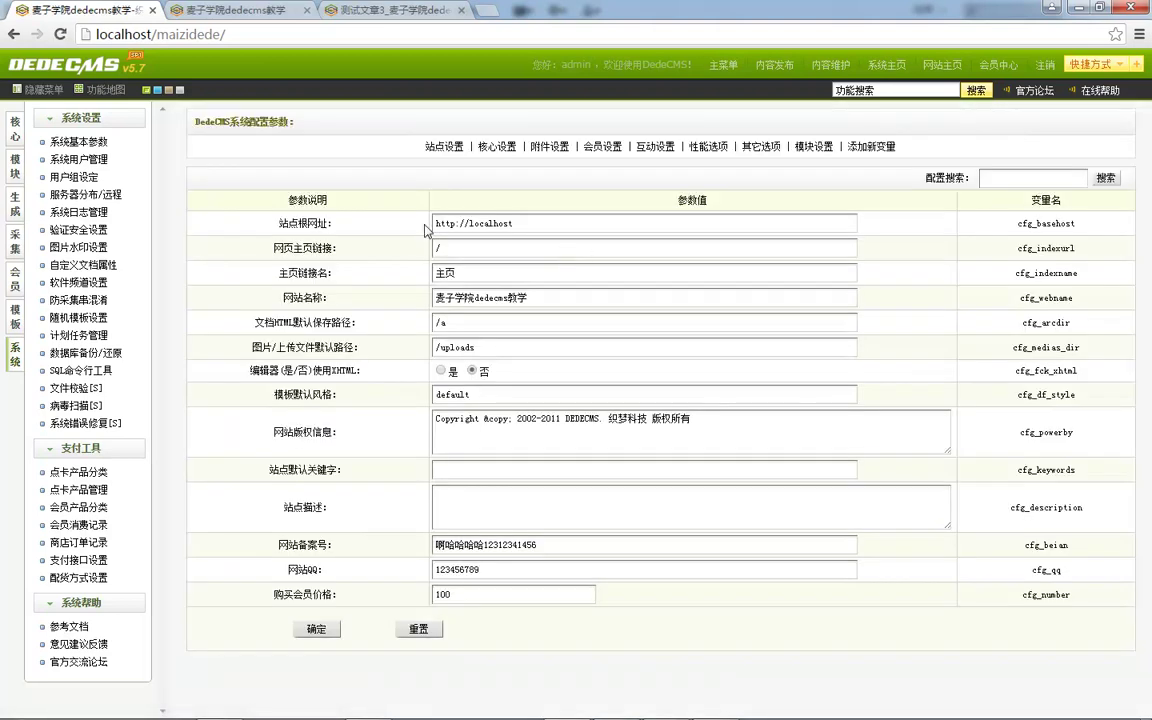
double_click(318, 595)
click(1040, 605)
click(494, 597)
click(521, 597)
text(第三方对所发生的分)
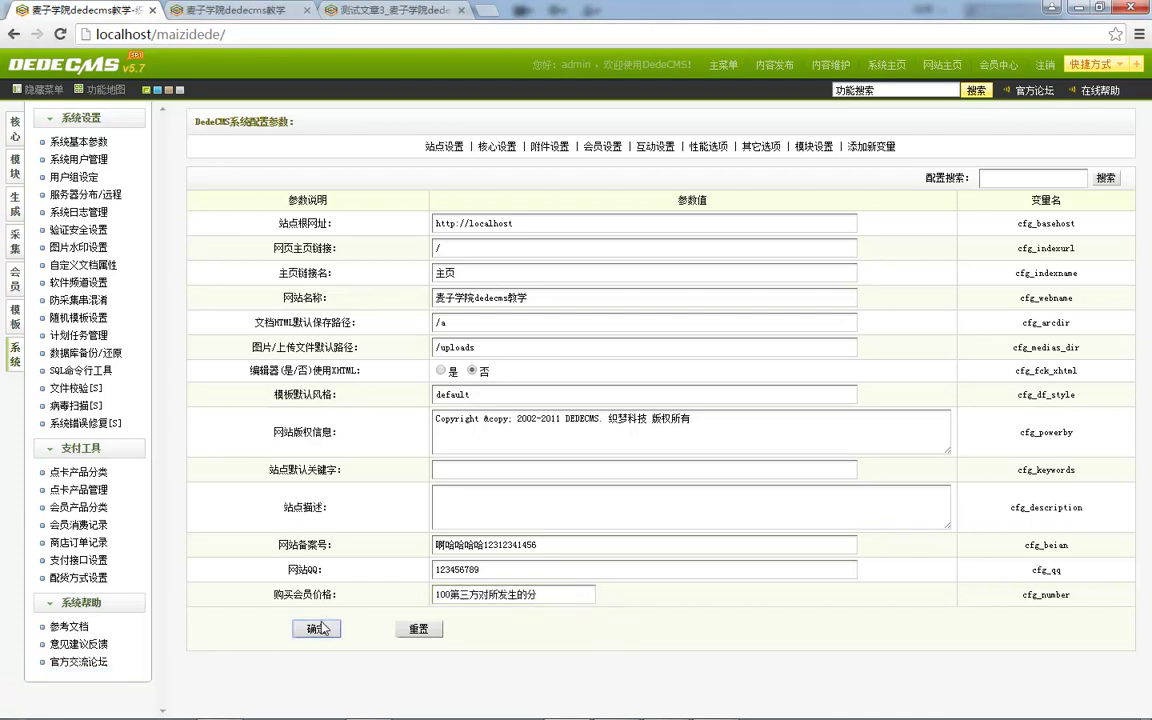
click(316, 628)
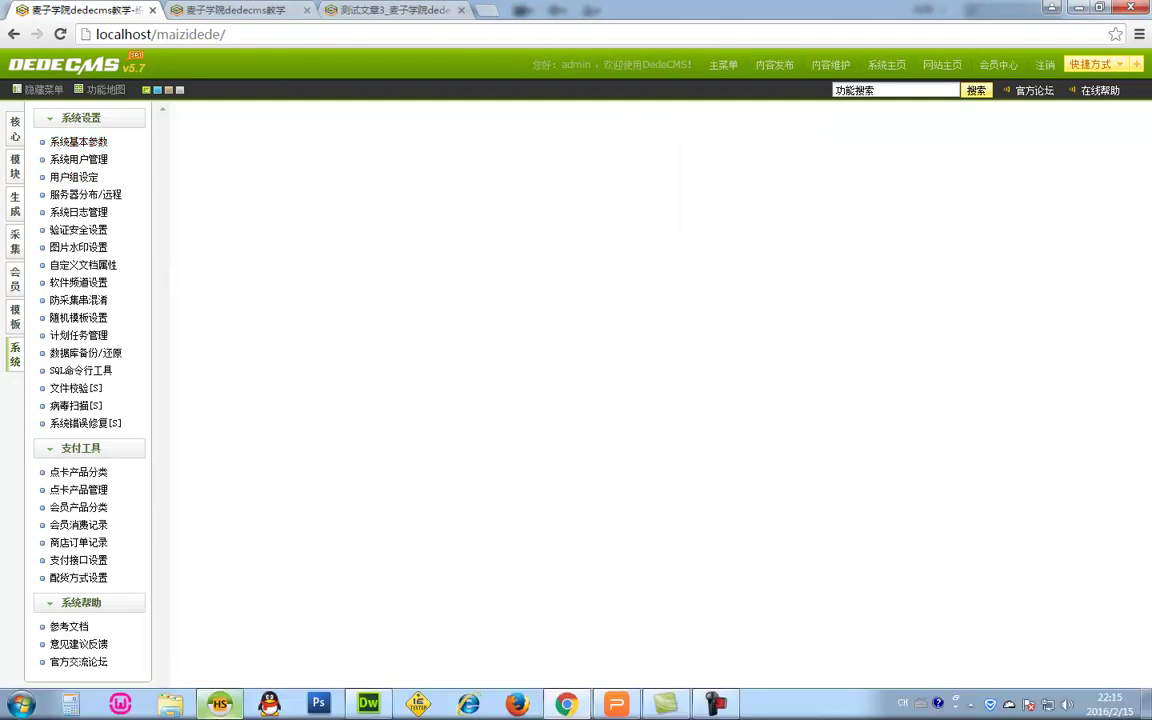
click(222, 704)
Scroll the HeidiSQL table list to dede_sysconfig and display its CREATE structure.
click(175, 528)
scroll(190, 460, down, 3)
scroll(195, 352, down, 3)
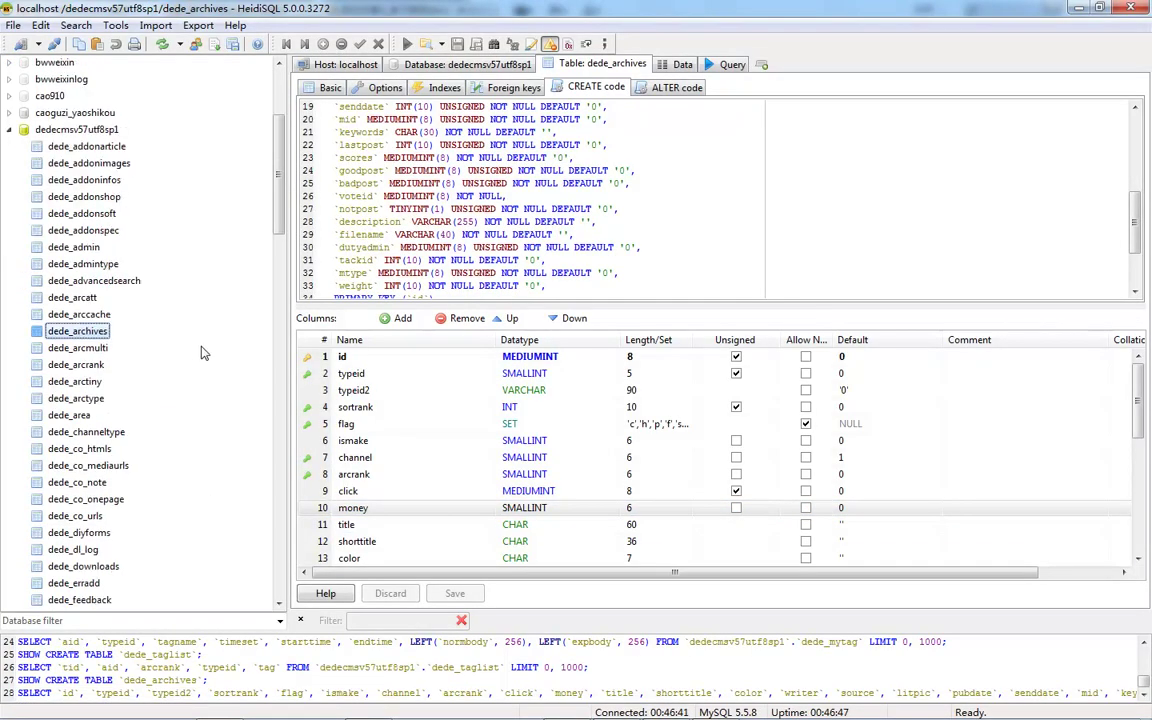
scroll(200, 250, down, 8)
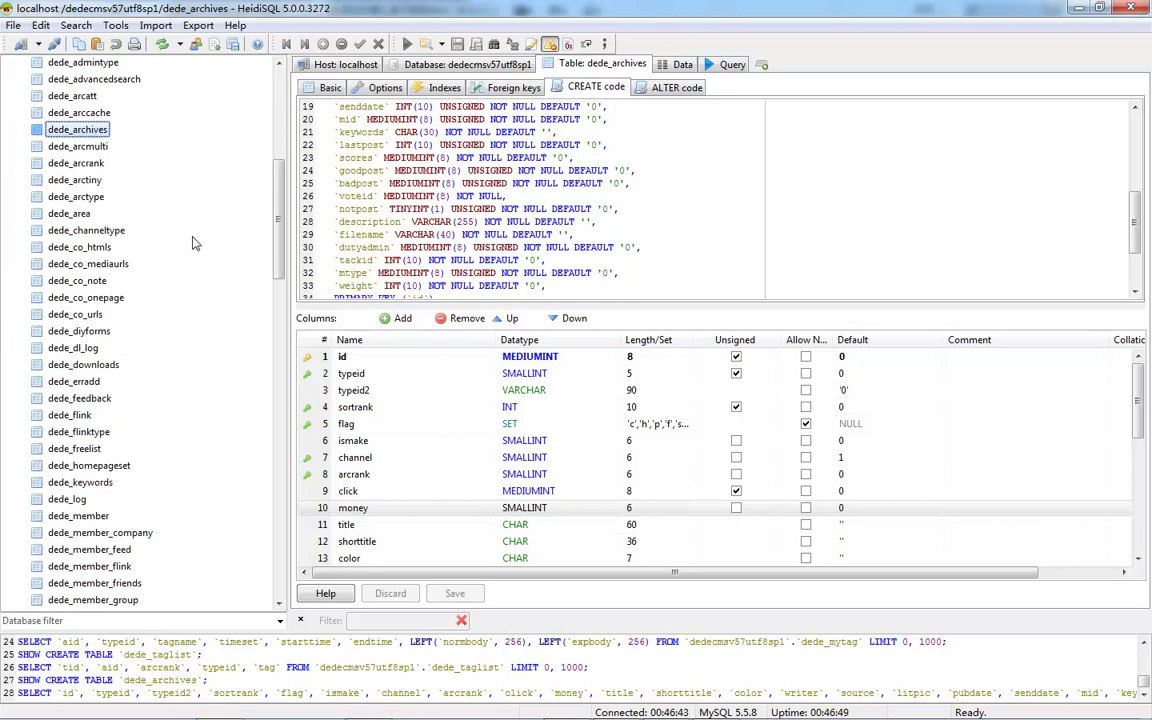
scroll(200, 300, down, 3)
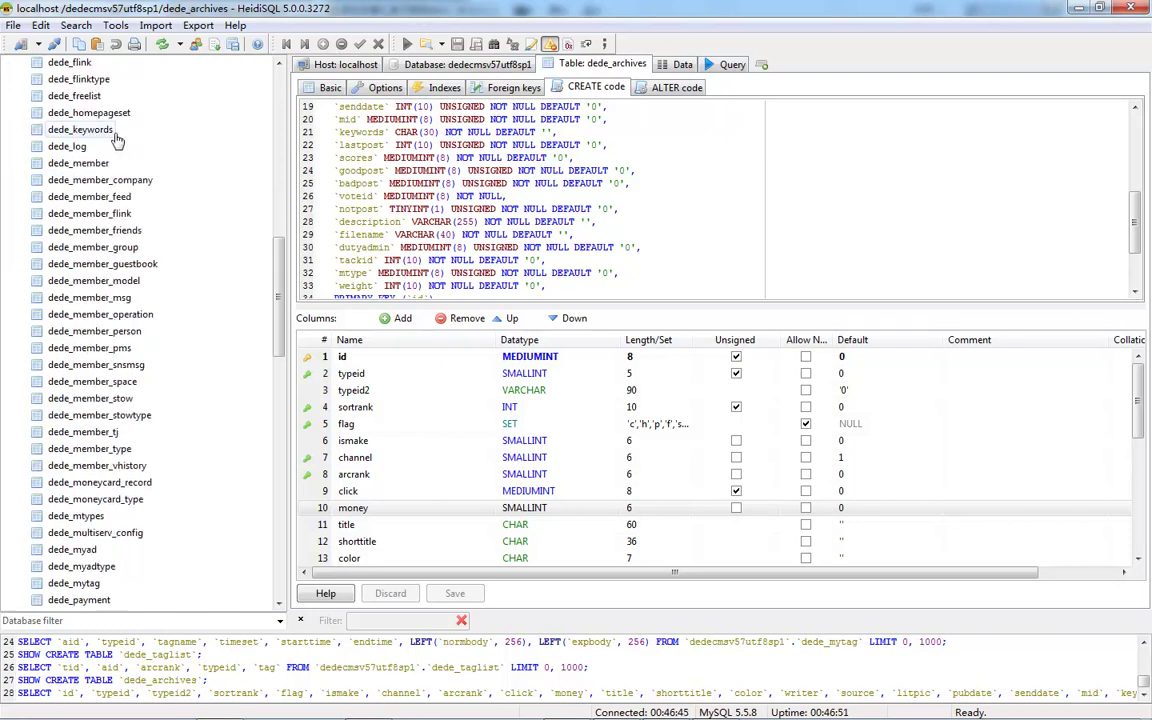
scroll(143, 460, down, 3)
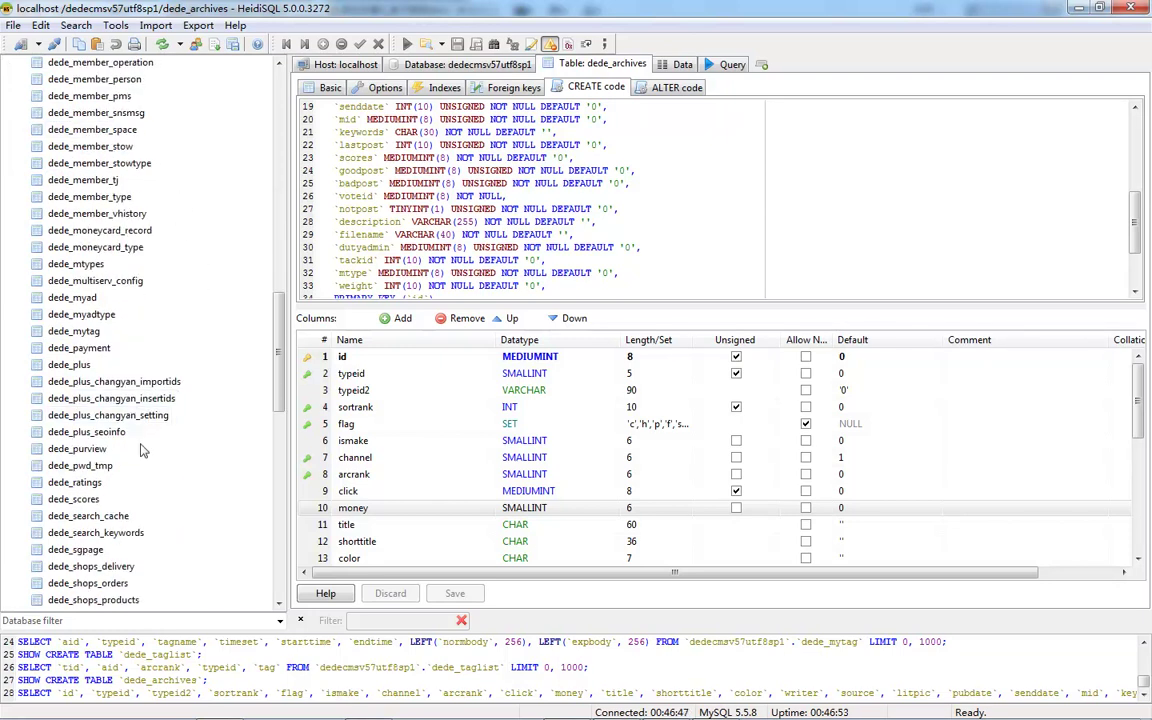
scroll(160, 455, down, 1)
scroll(160, 455, down, 4)
click(105, 432)
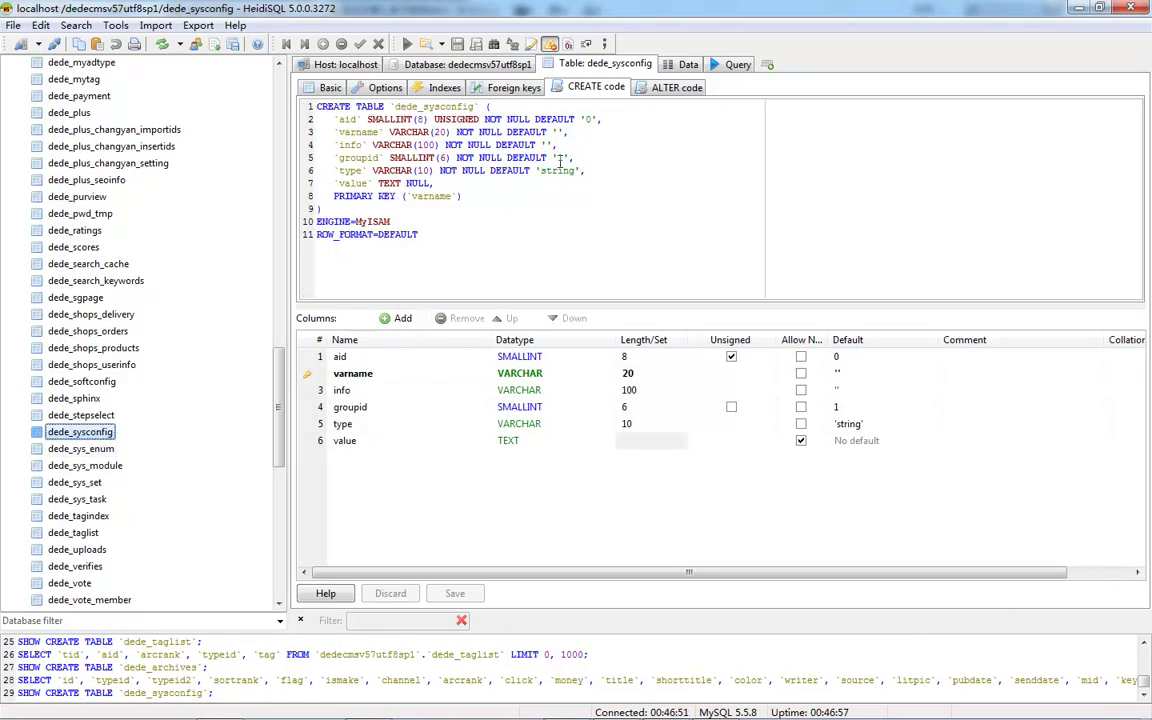
In the dede_sysconfig data grid, trim cfg_number's value back to 10.
click(686, 64)
scroll(553, 428, down, 20)
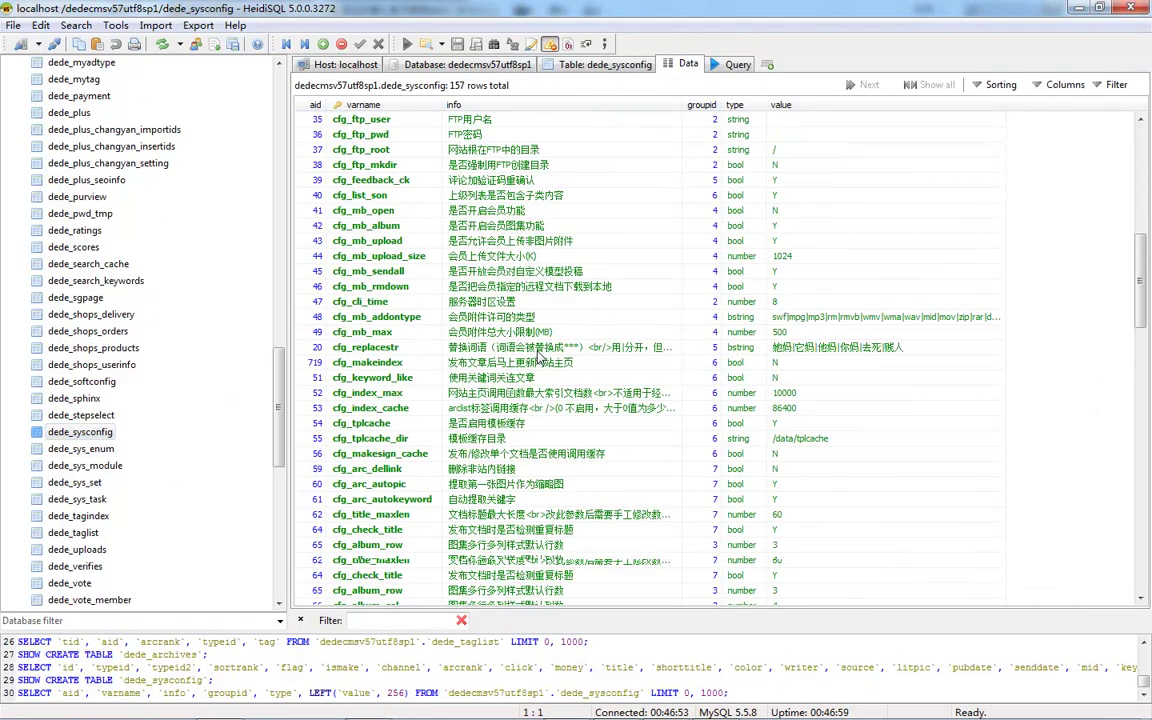
scroll(553, 428, down, 20)
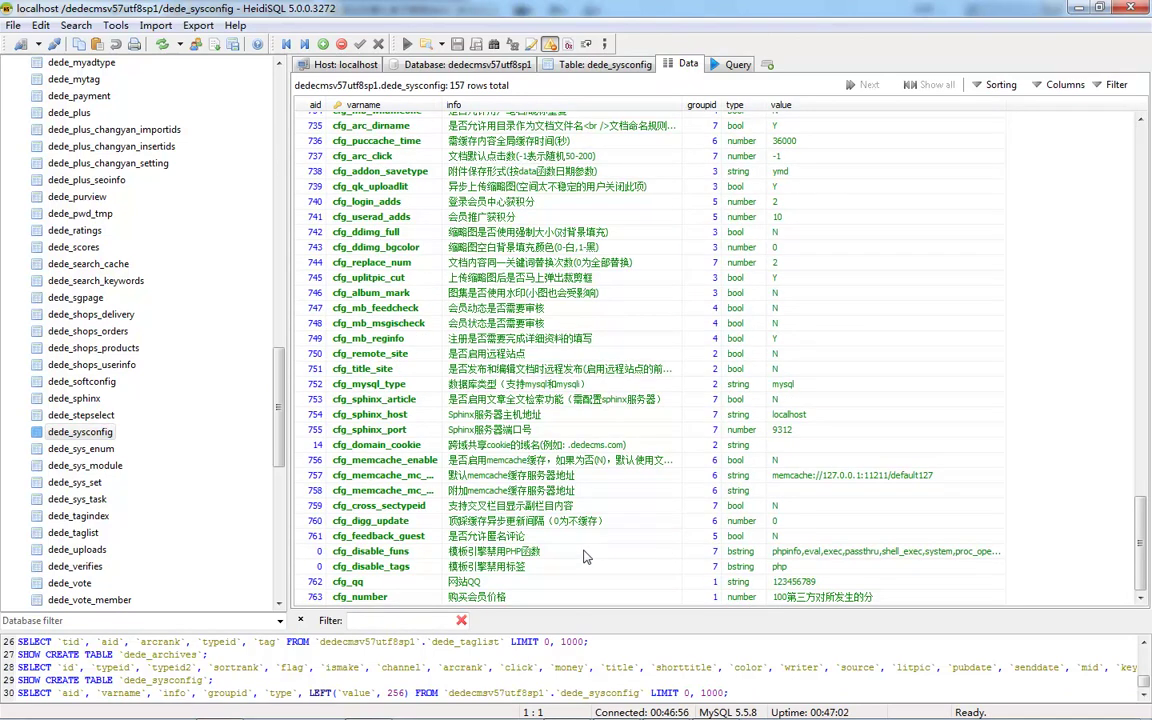
double_click(818, 597)
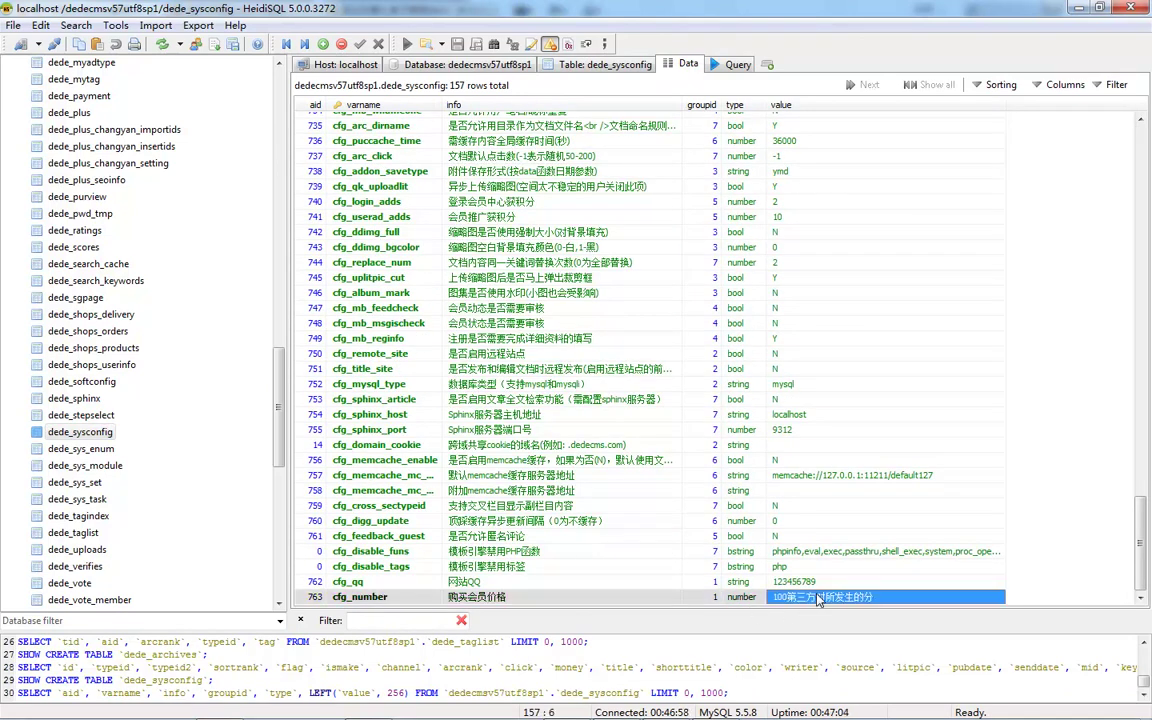
drag(781, 597, 906, 597)
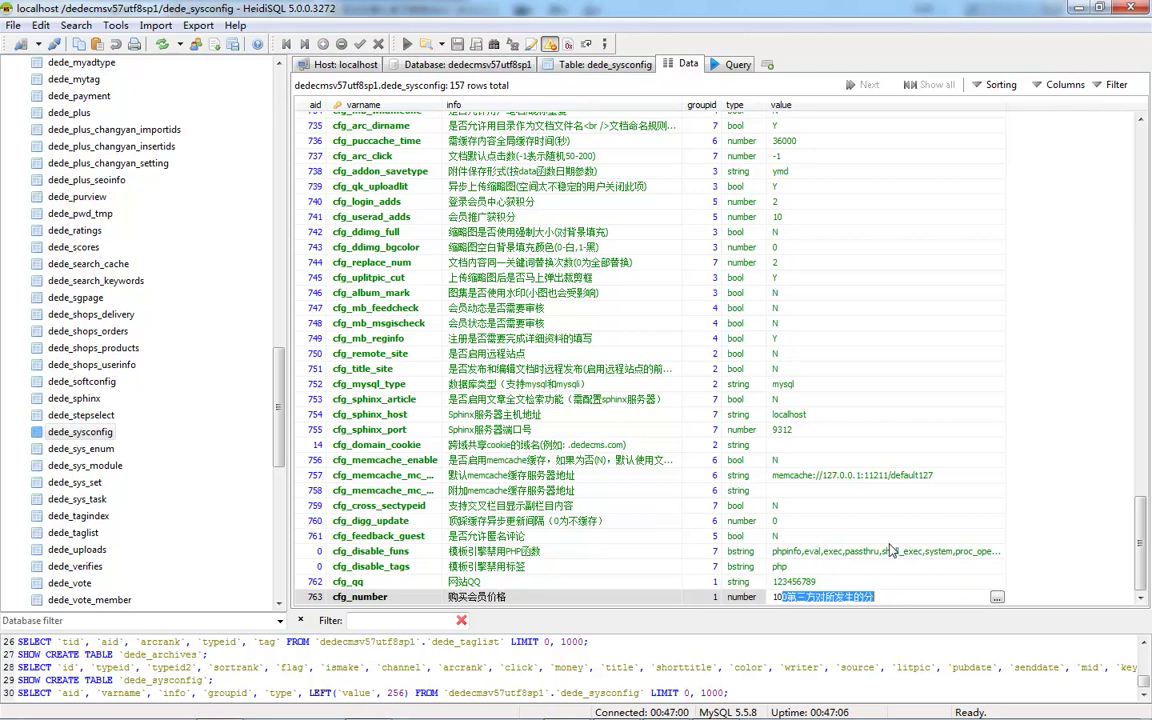
key(Delete)
click(1055, 534)
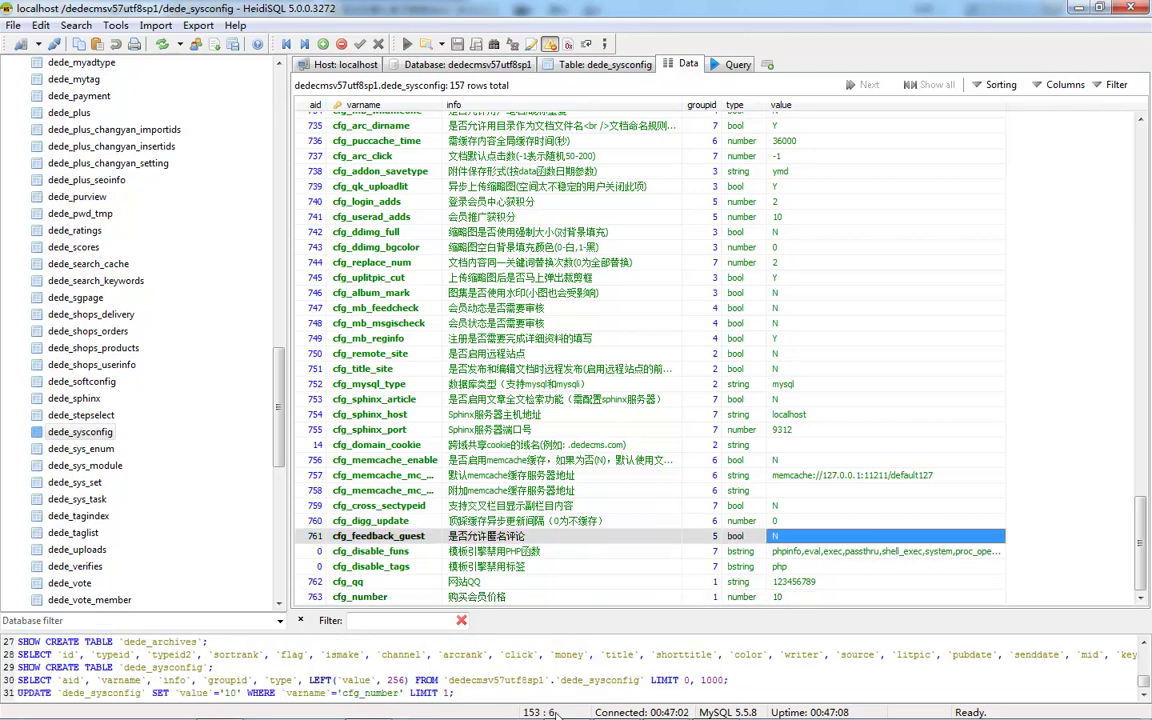
Open 系统基本参数 in a new Chrome tab, then return to the first admin tab.
click(545, 706)
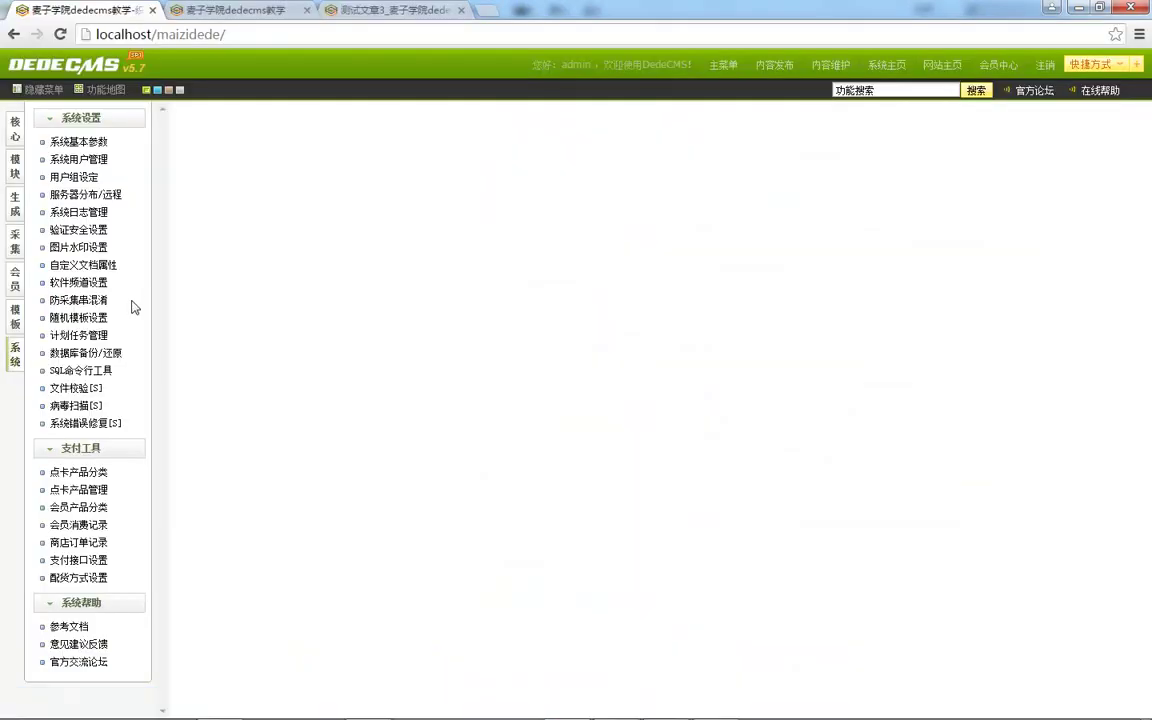
click(84, 145)
right_click(84, 145)
click(120, 146)
click(395, 12)
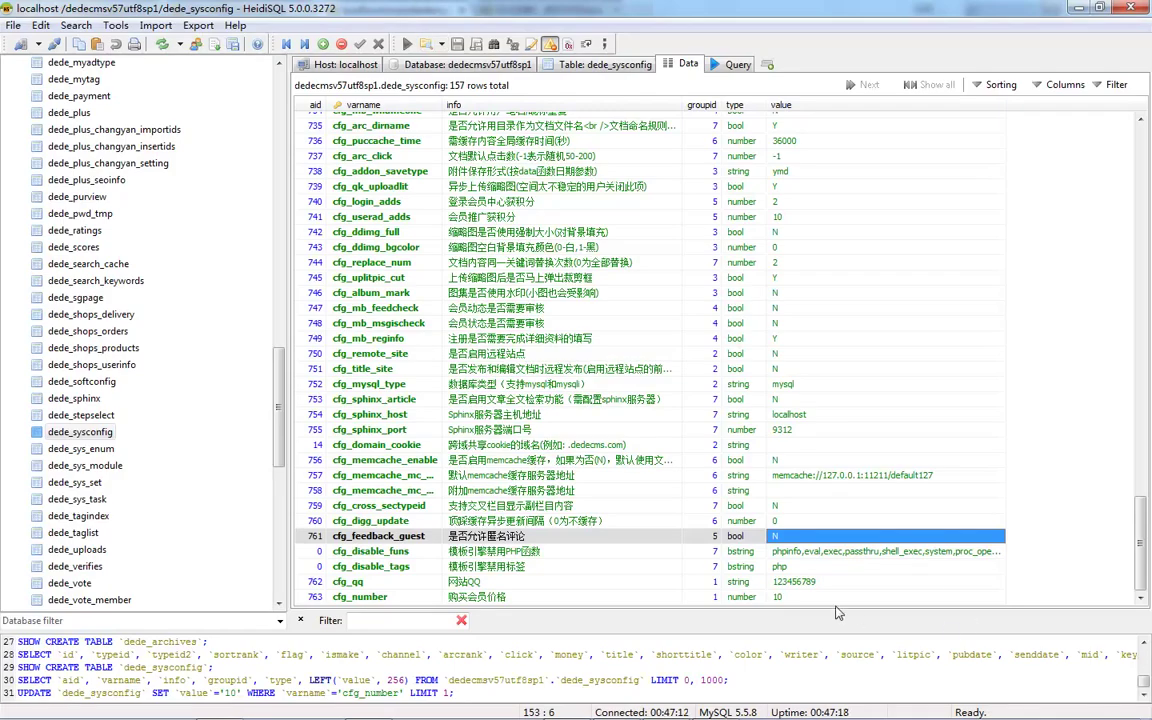
click(709, 598)
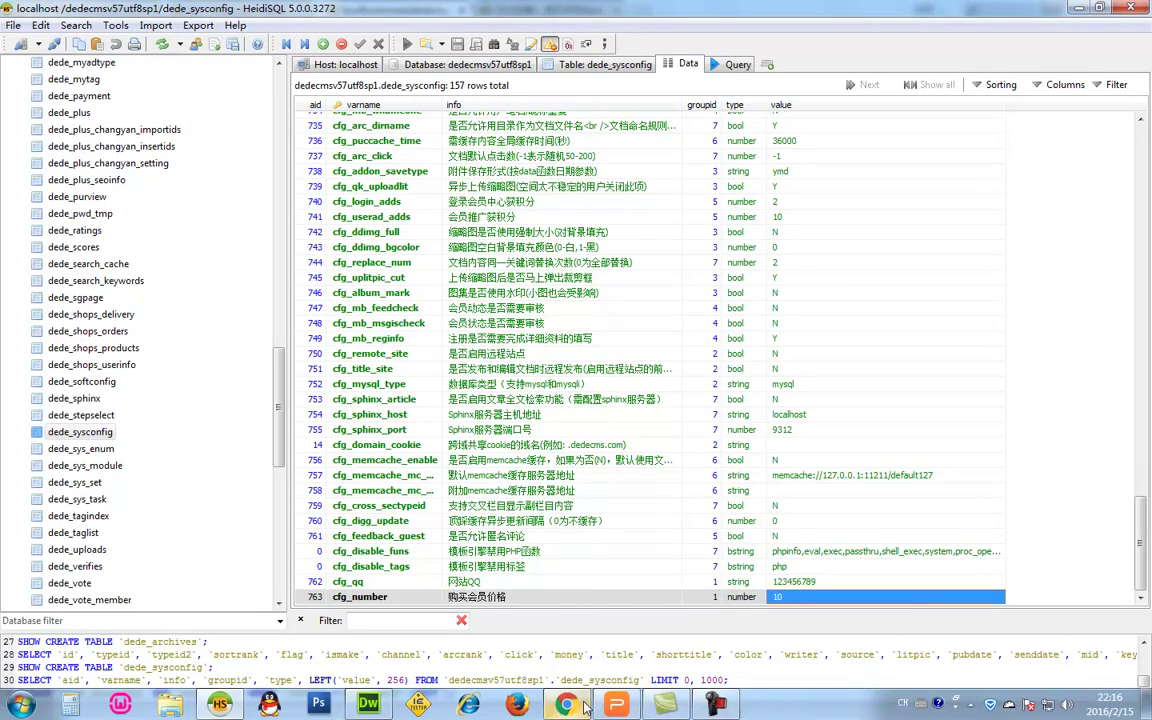
click(586, 704)
click(75, 10)
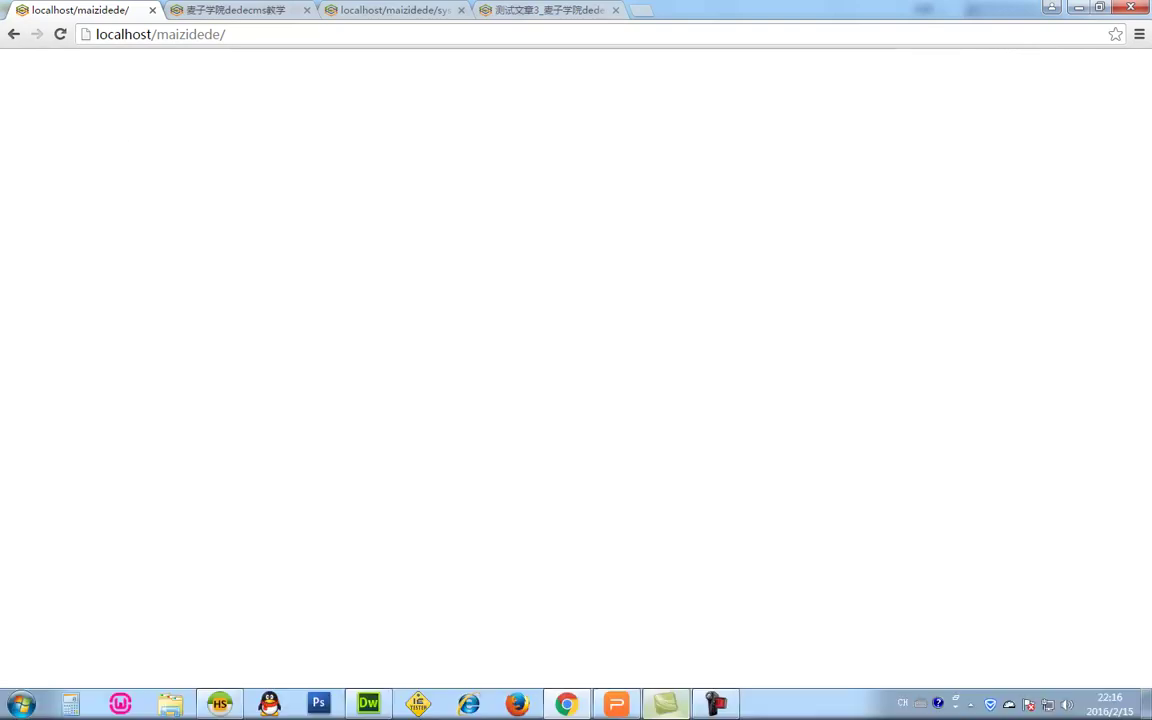
Restart all WampServer services and reload the site, checking each open tab.
click(988, 705)
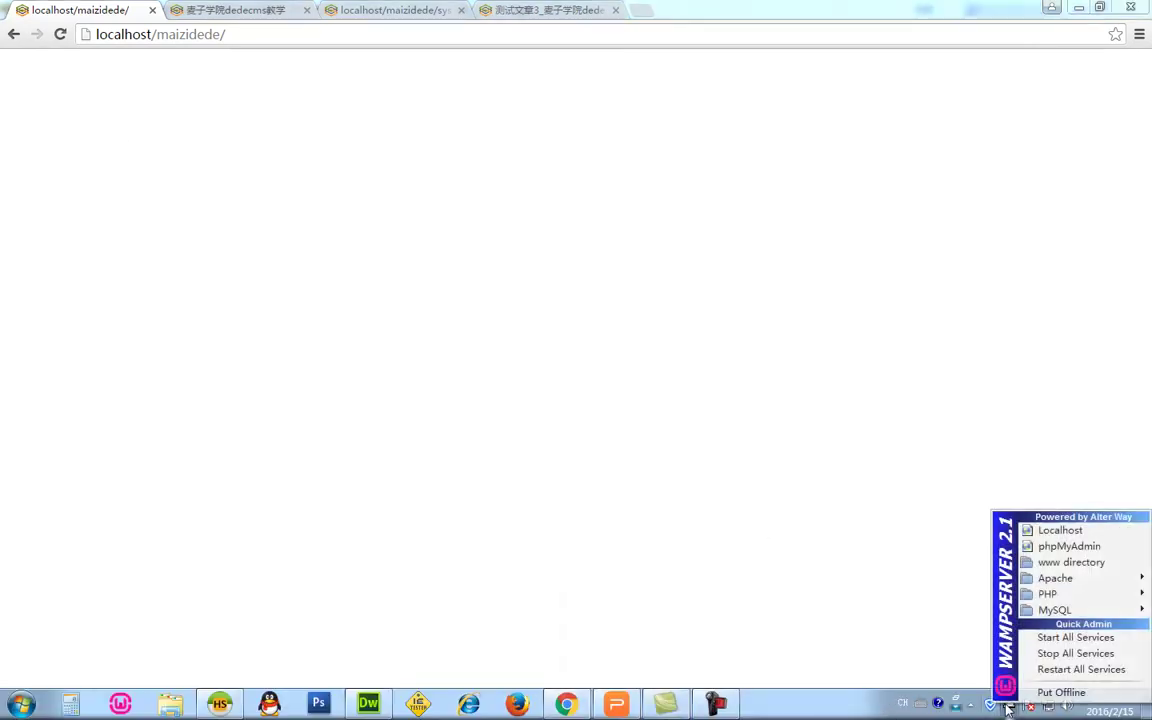
click(1058, 670)
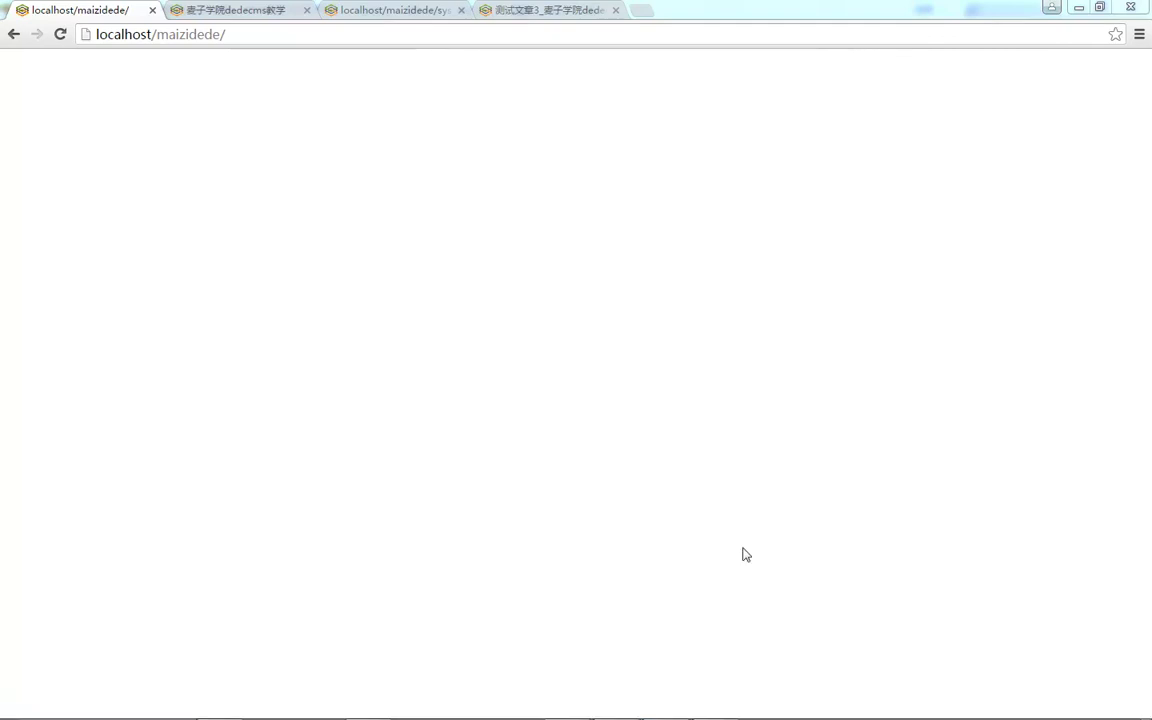
key(F5)
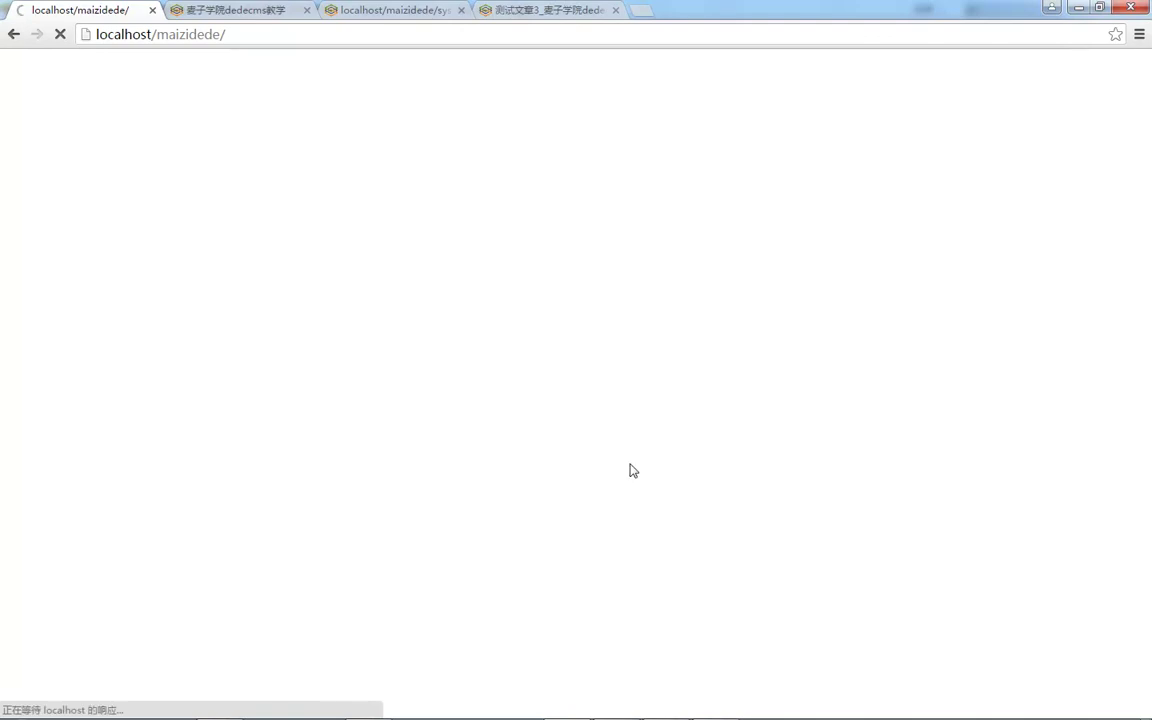
click(343, 8)
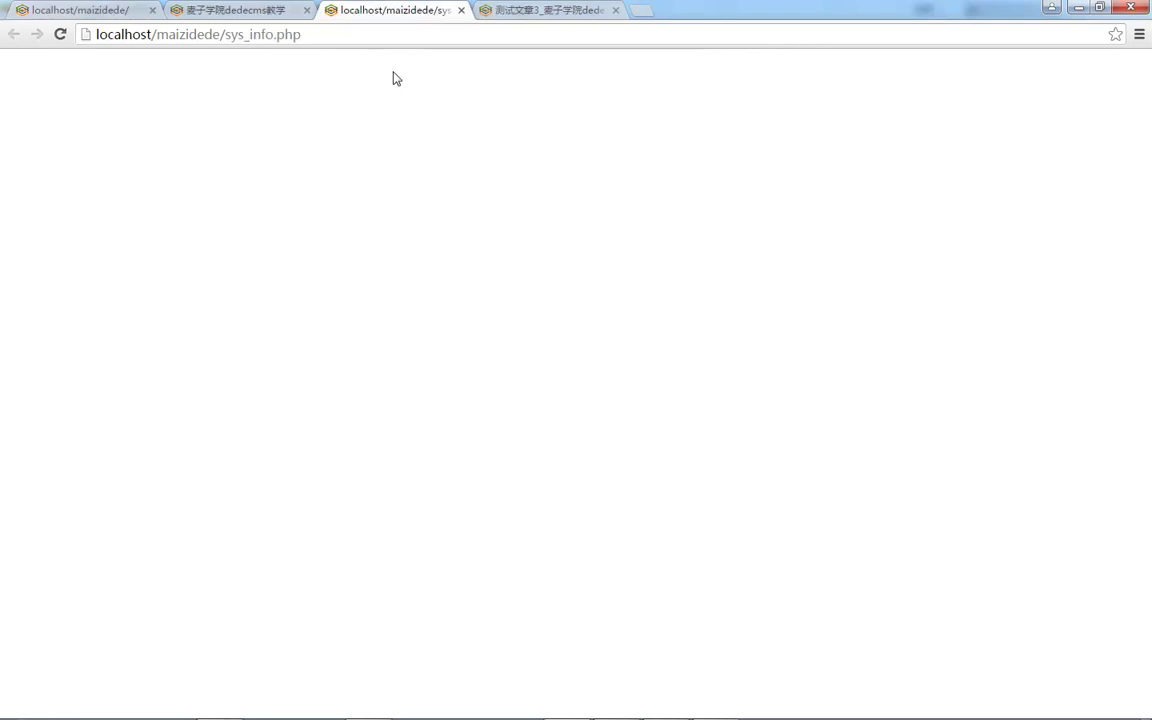
click(239, 10)
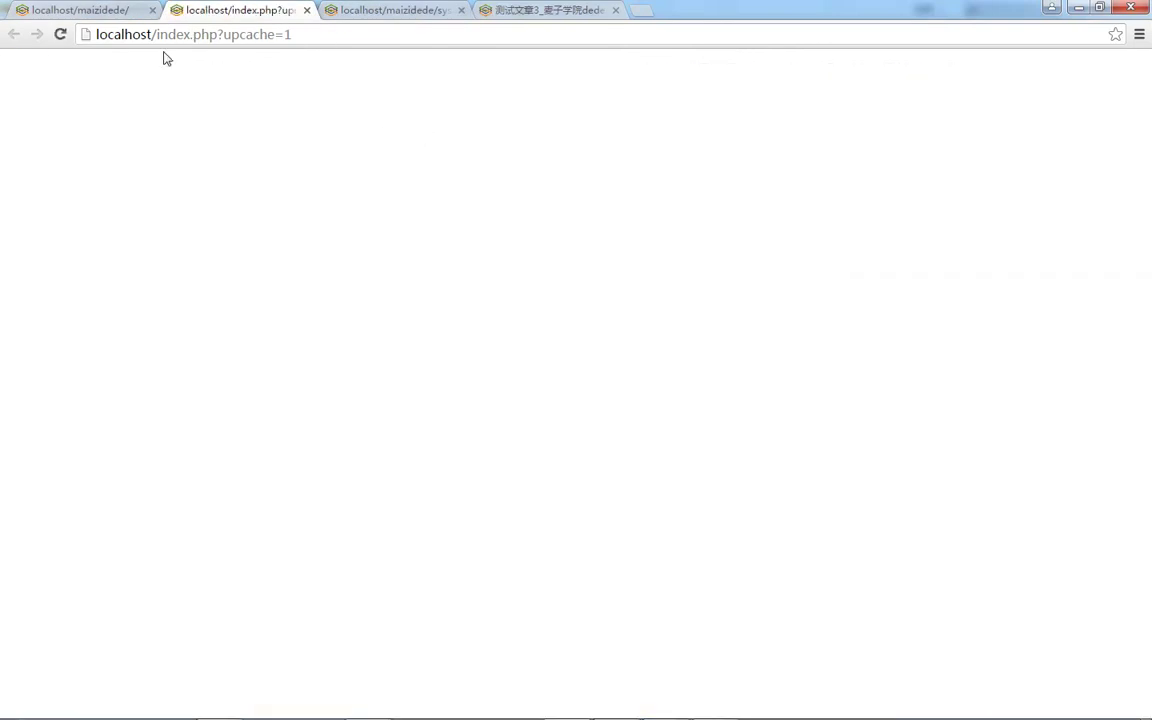
click(104, 12)
Close Chrome, reopen it and load localhost/maizidede/.
click(156, 36)
key(ctrl+c)
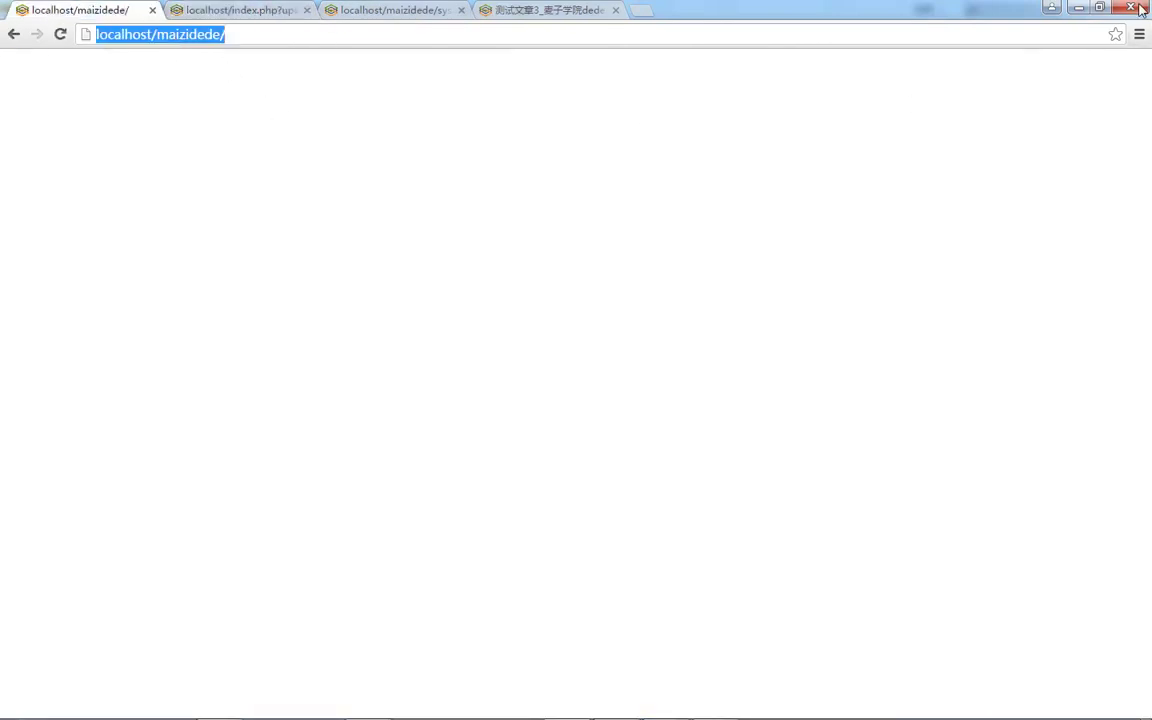
click(1141, 10)
mouse_move(400, 715)
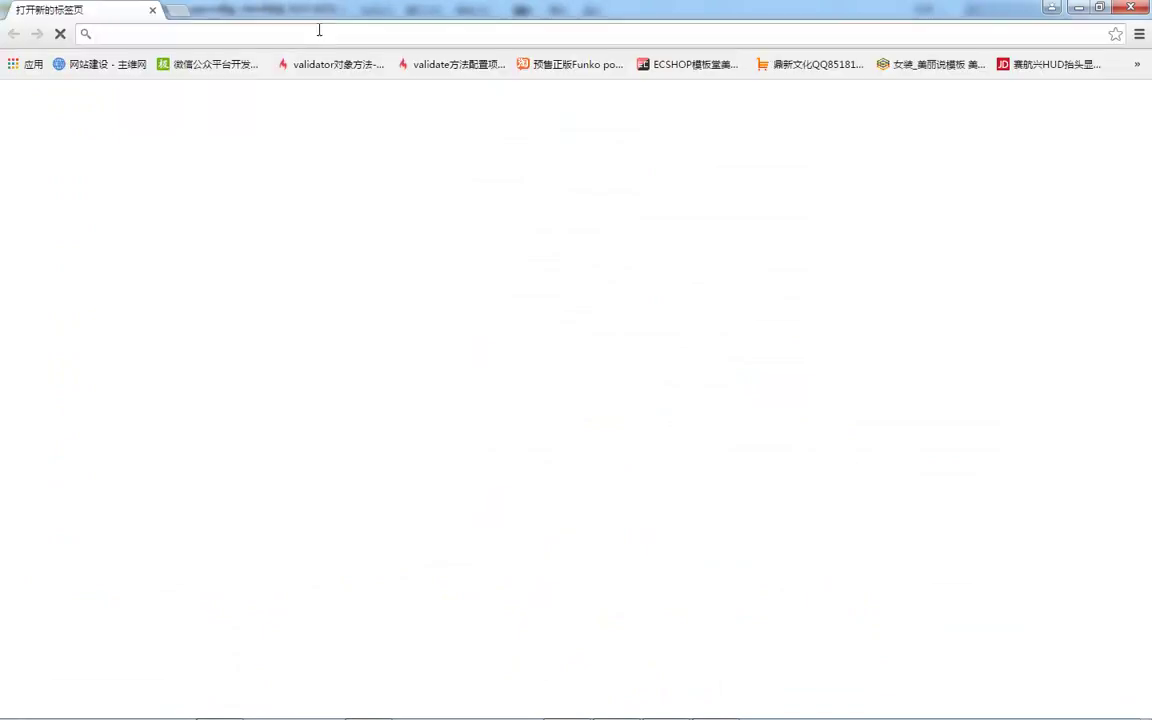
text(http://localhost/maiziedede/)
key(Return)
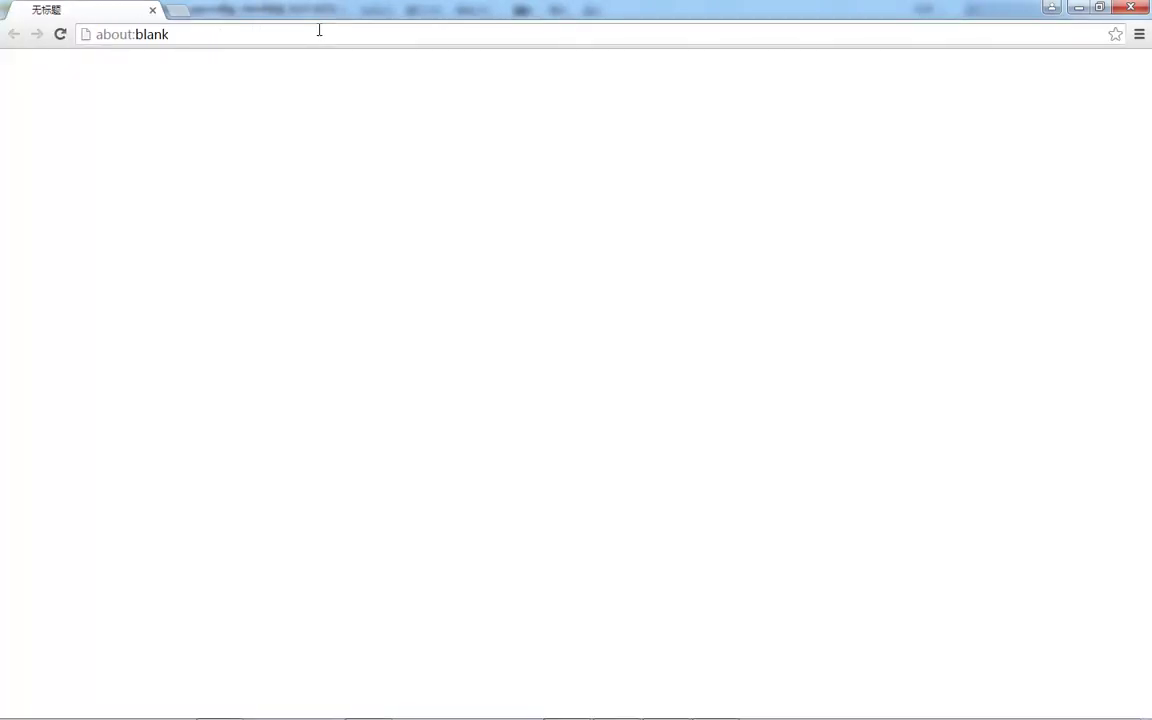
click(319, 30)
key(ctrl+v)
key(Return)
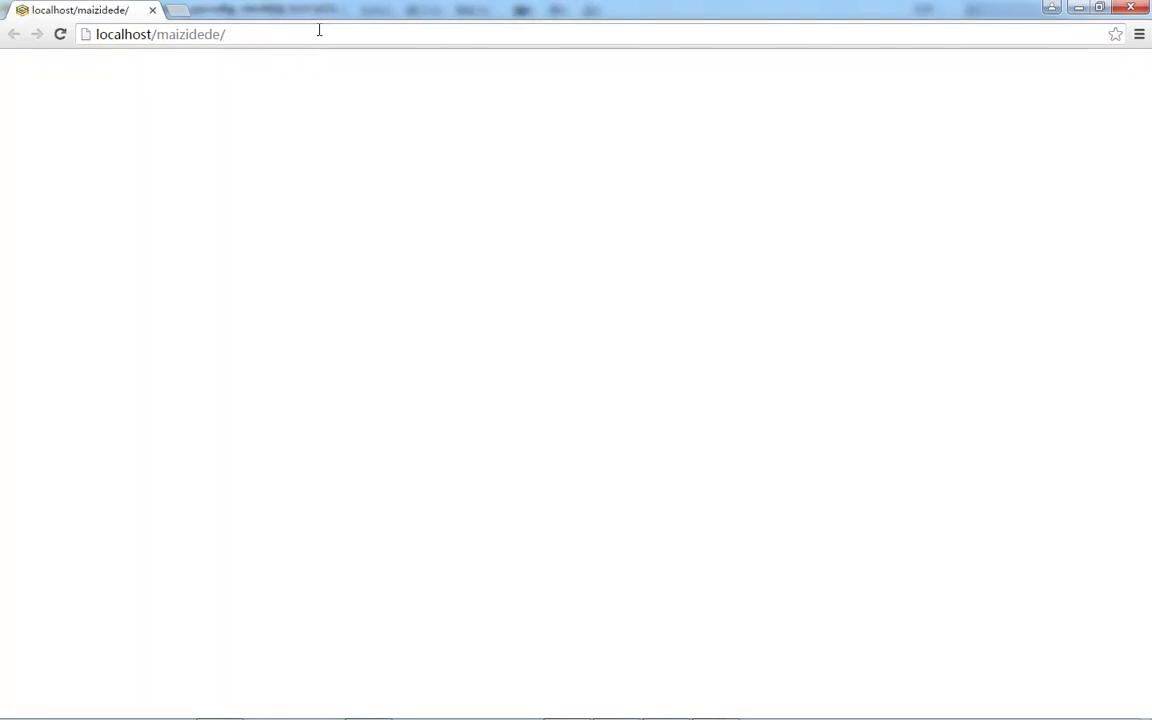
mouse_move(614, 703)
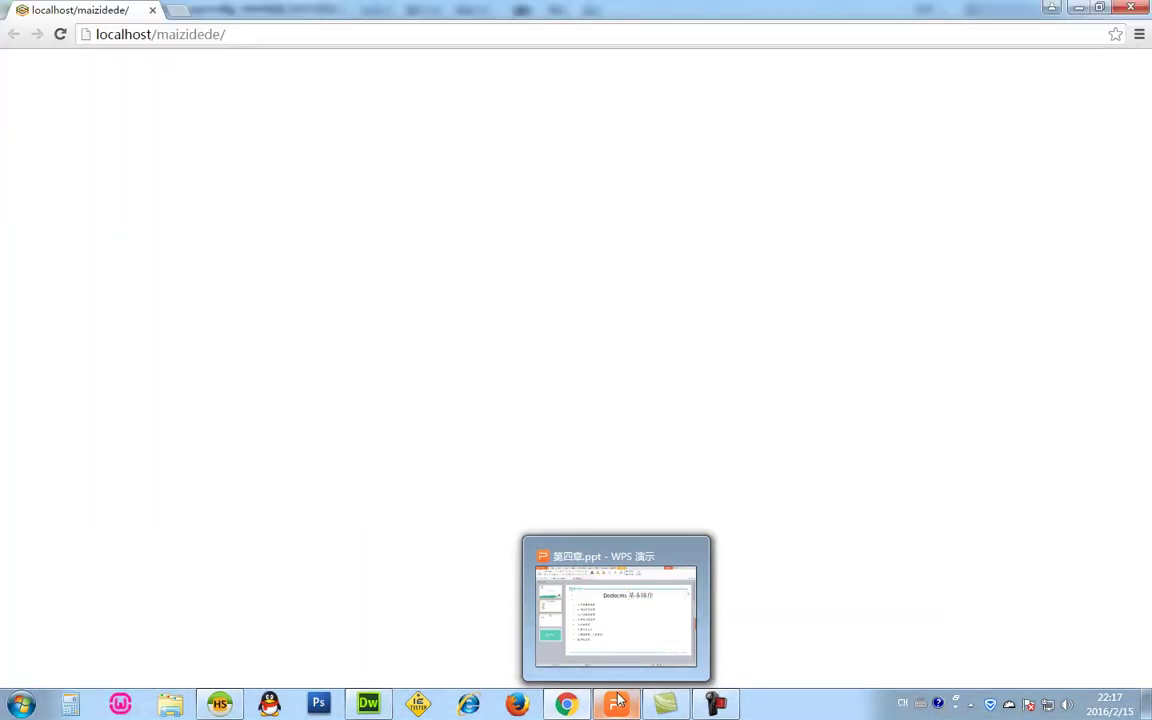
Hide the browser window, bringing Dreamweaver's admin index.php code into view.
click(568, 704)
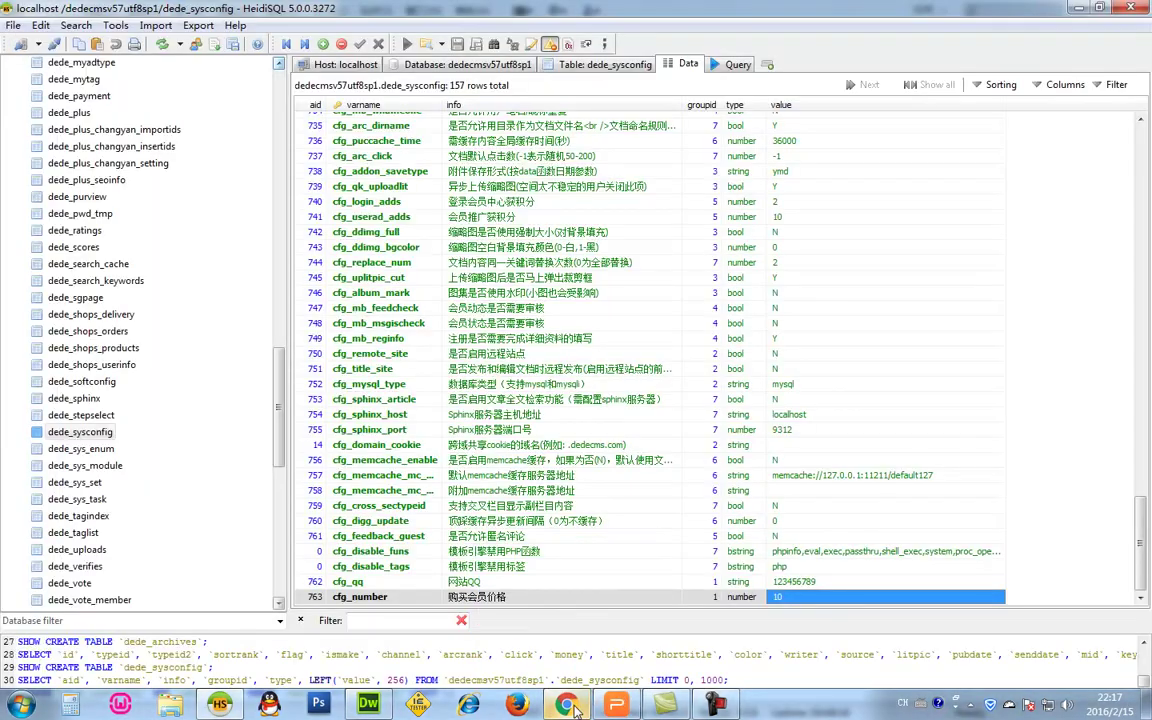
click(572, 706)
click(575, 708)
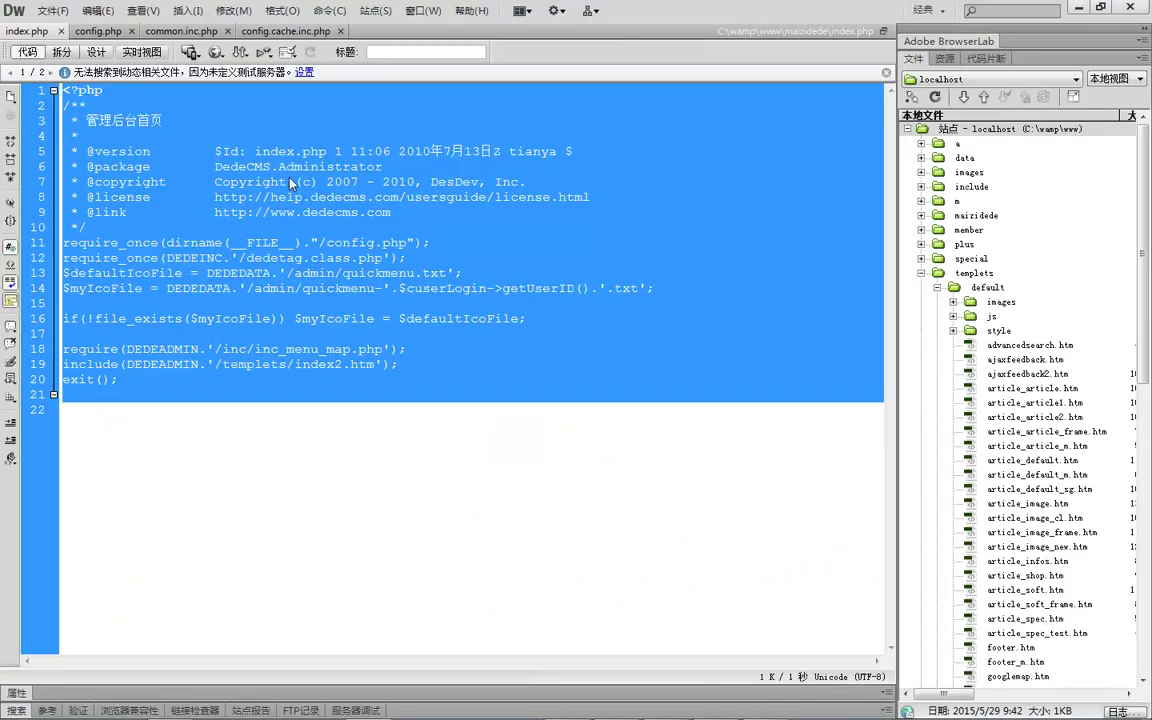
click(281, 182)
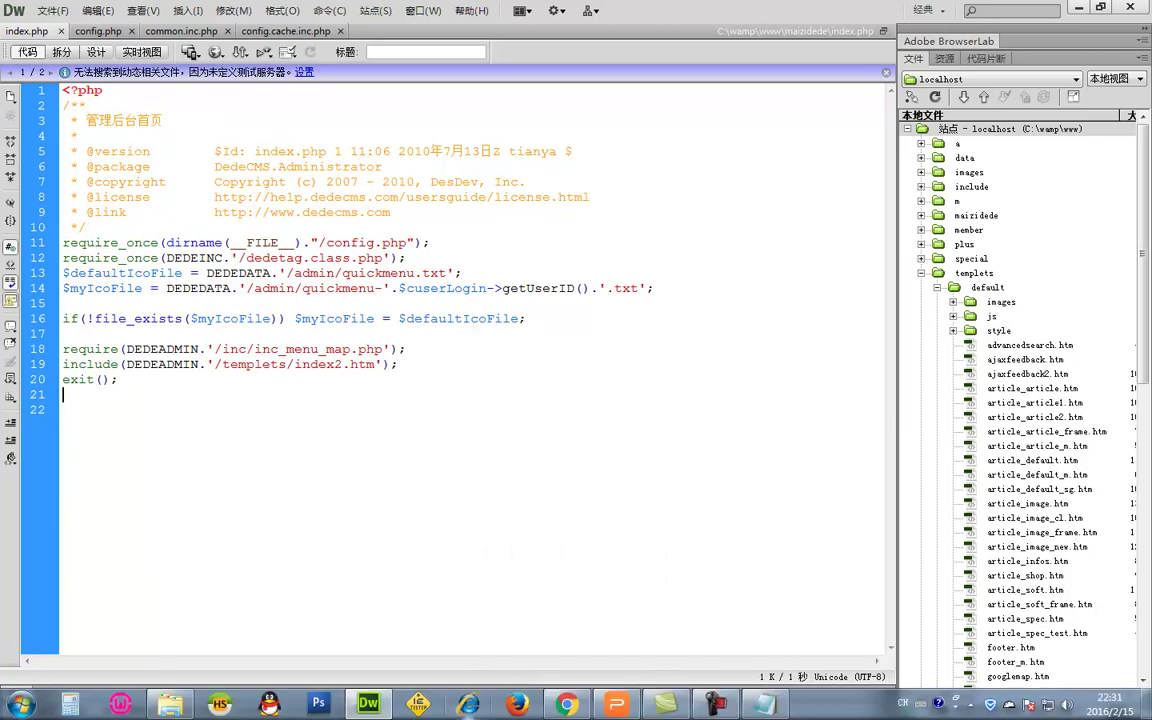
Reconnect HeidiSQL to the localhost session and return to the DedeCMS login page in Chrome.
click(218, 706)
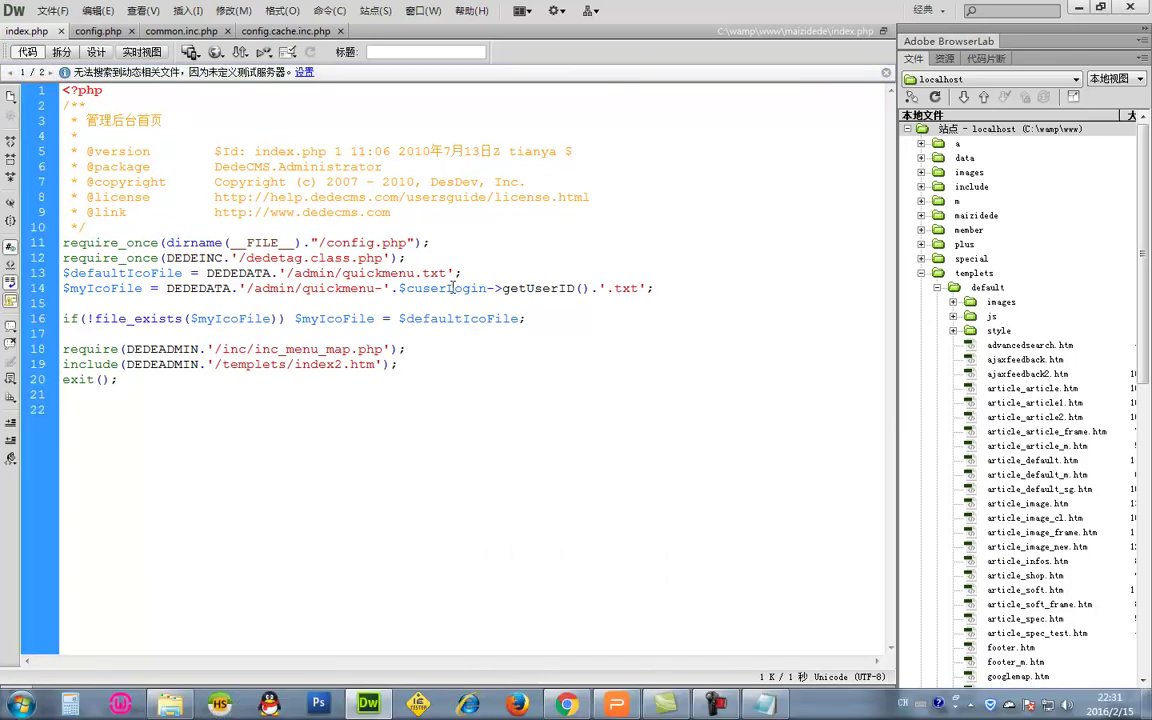
double_click(296, 275)
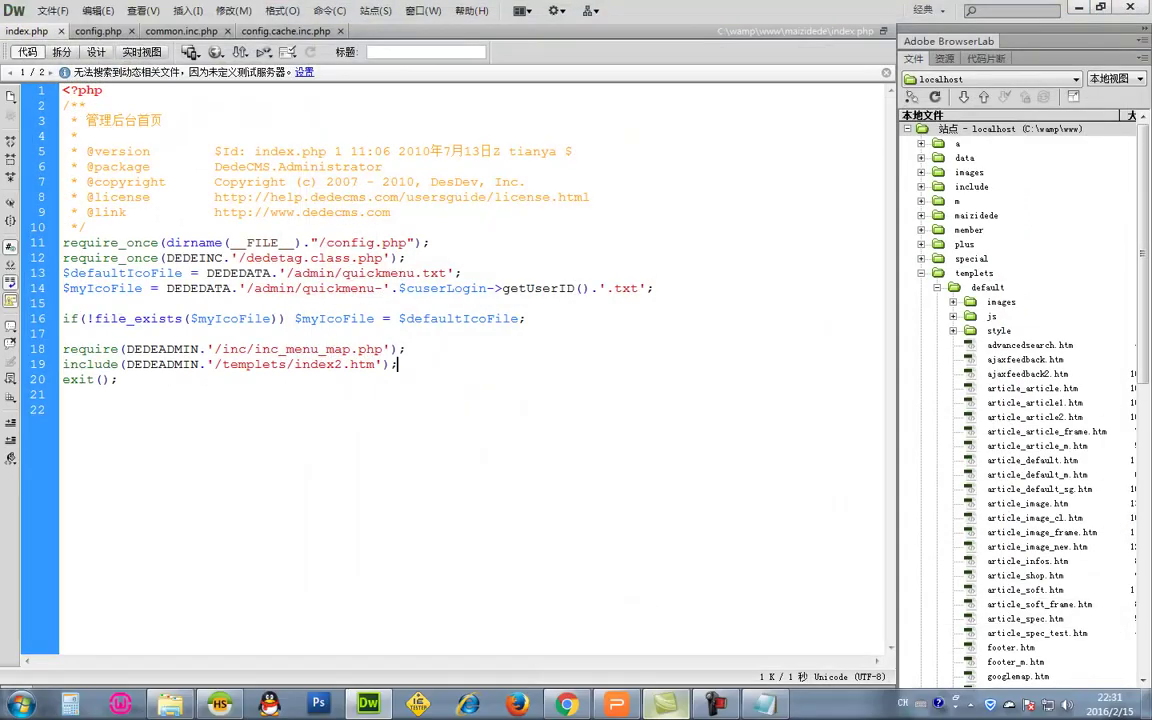
click(568, 705)
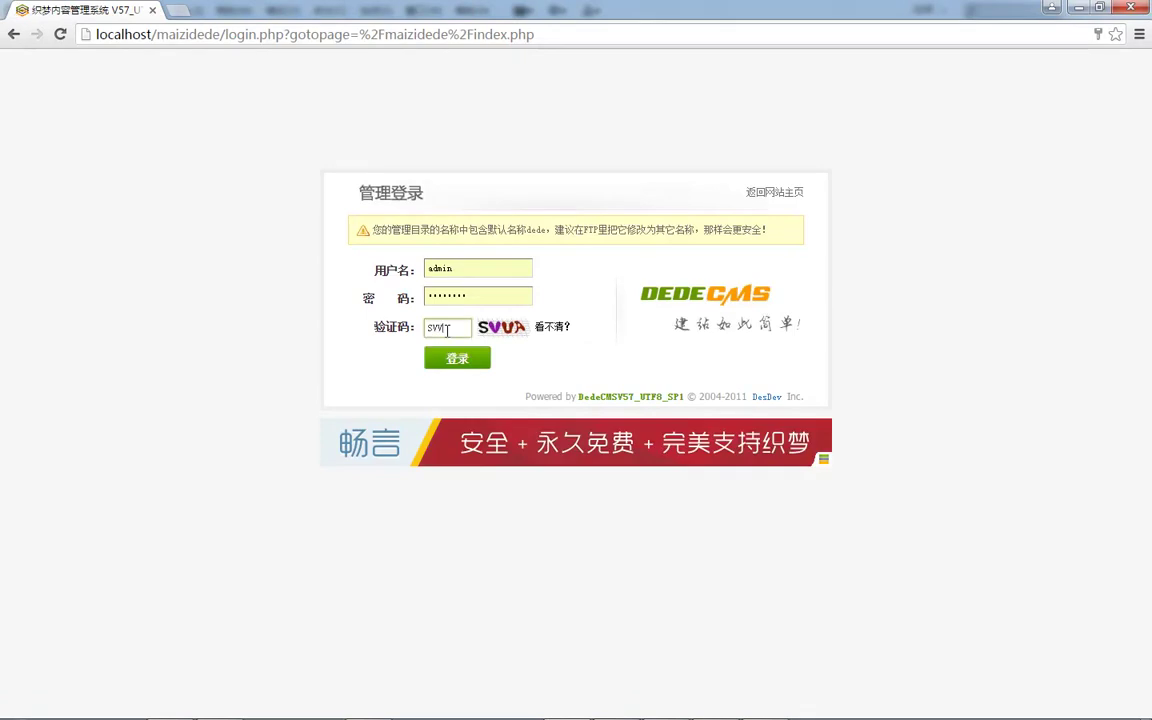
Log in to the DedeCMS admin after entering a fresh verification code.
key(Return)
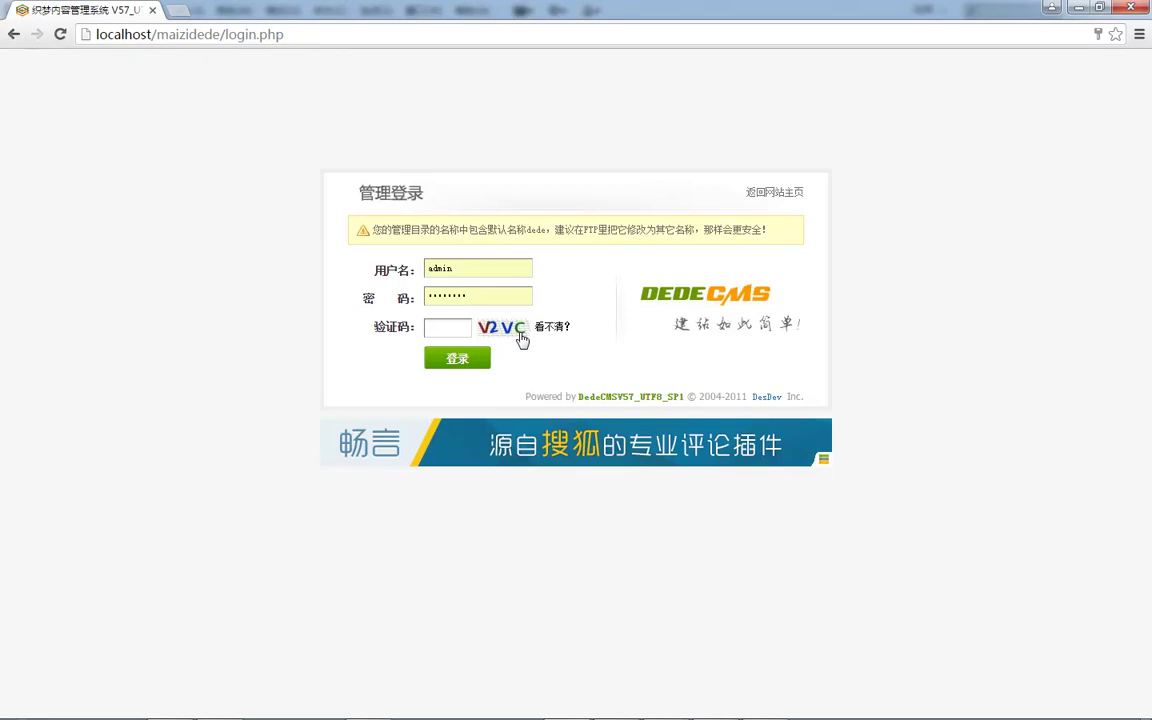
click(453, 326)
text(v)
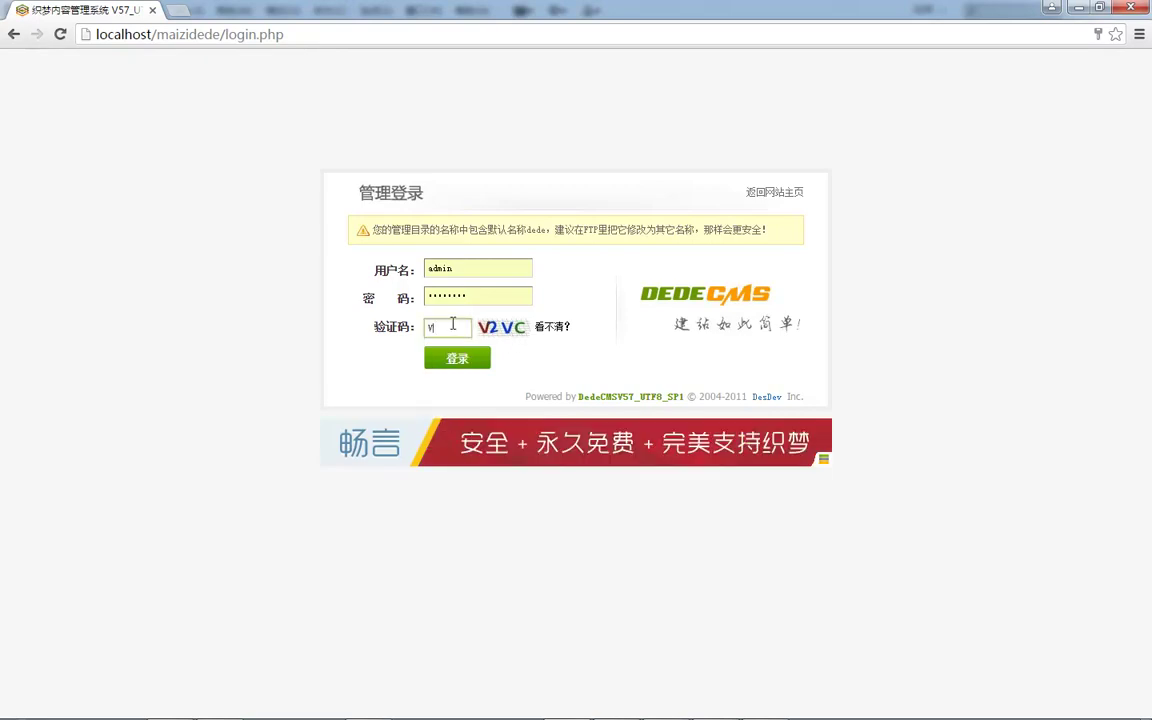
text(2vc)
key(Return)
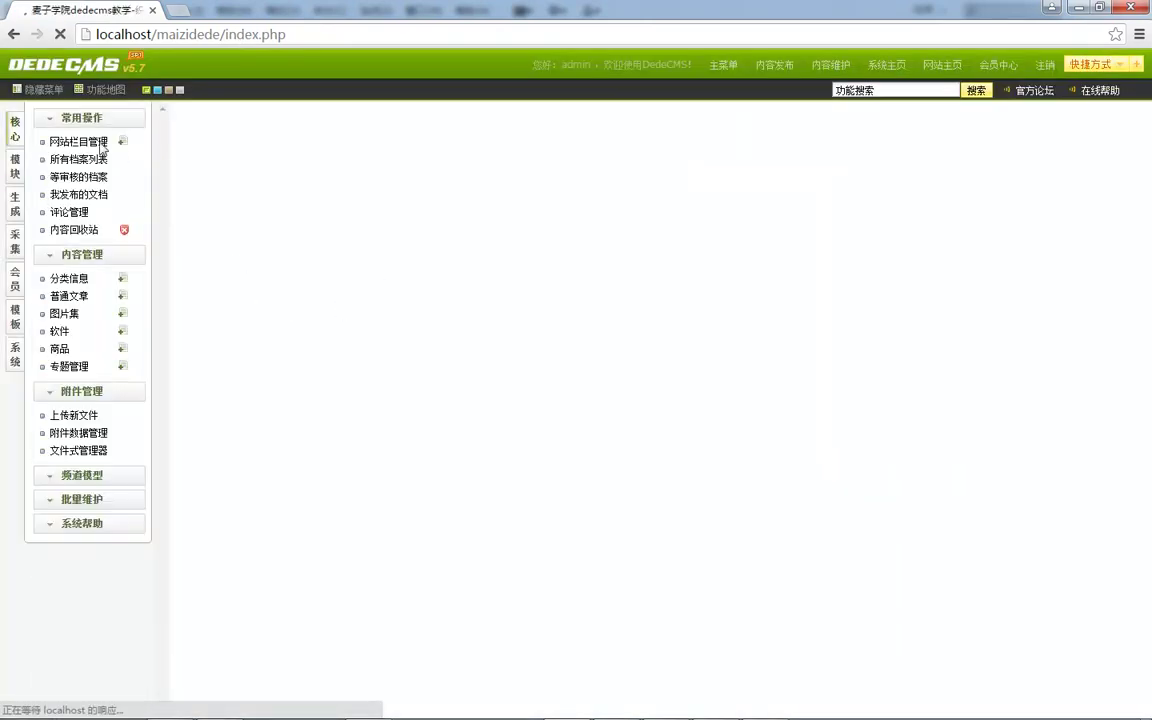
Open 系统基本参数 showing 站点设置, then bring Dreamweaver forward.
click(15, 354)
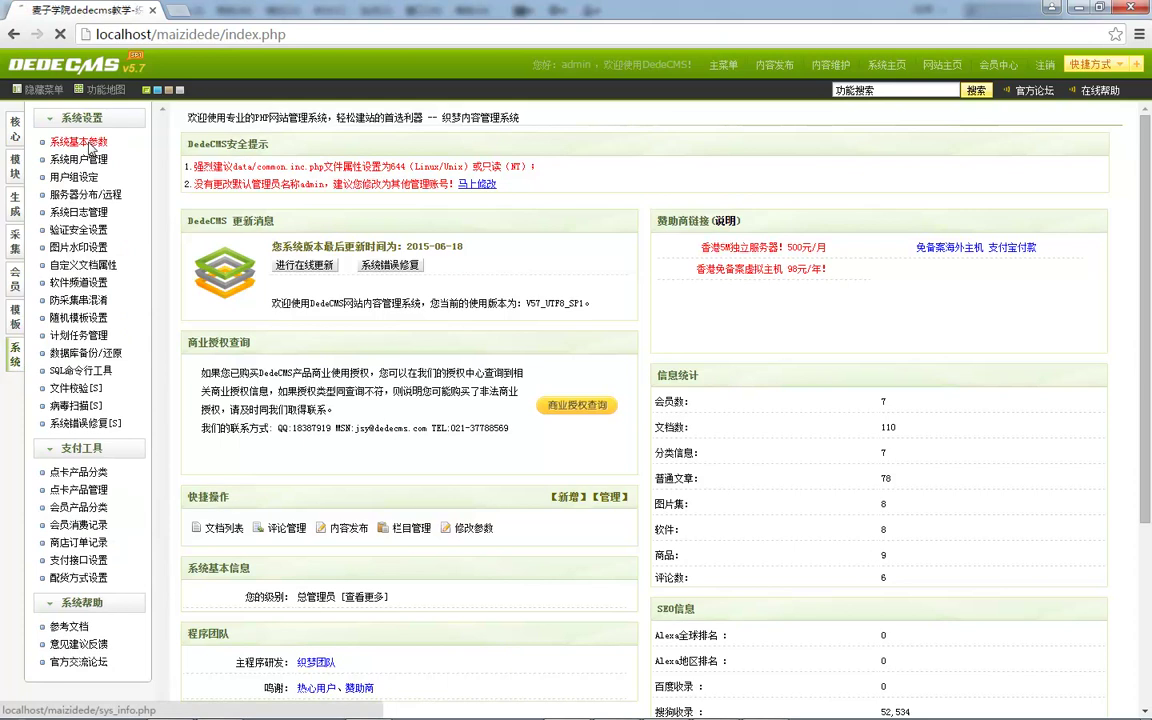
click(88, 143)
click(882, 150)
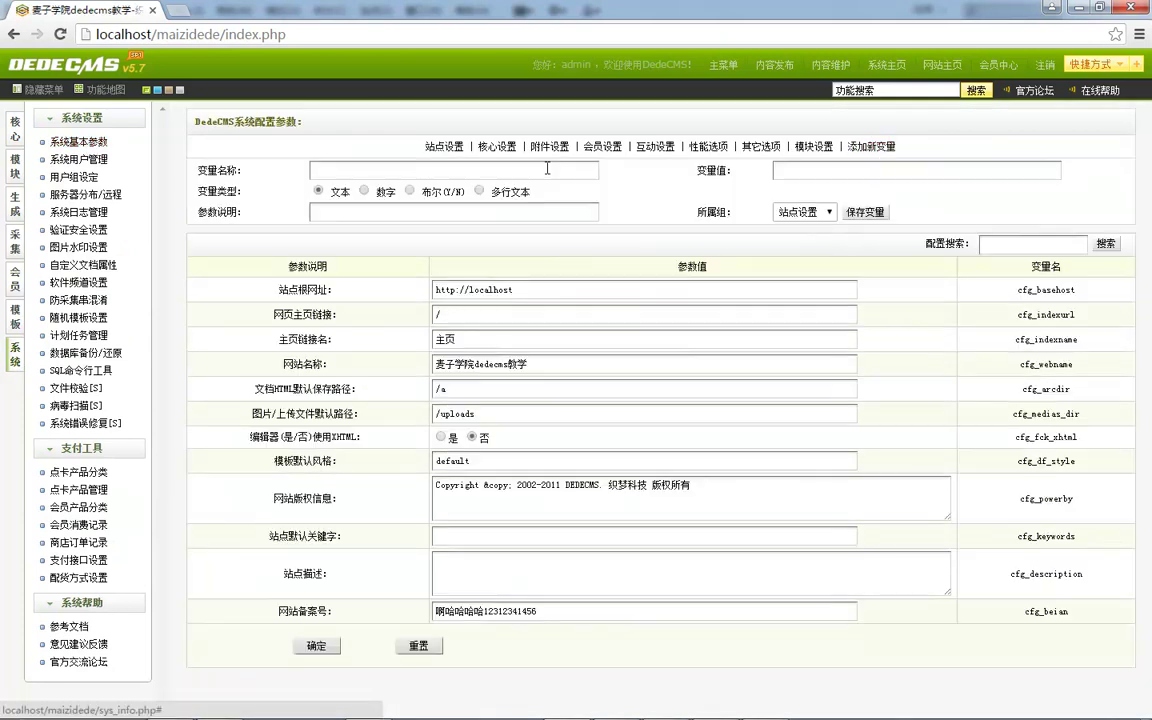
click(440, 146)
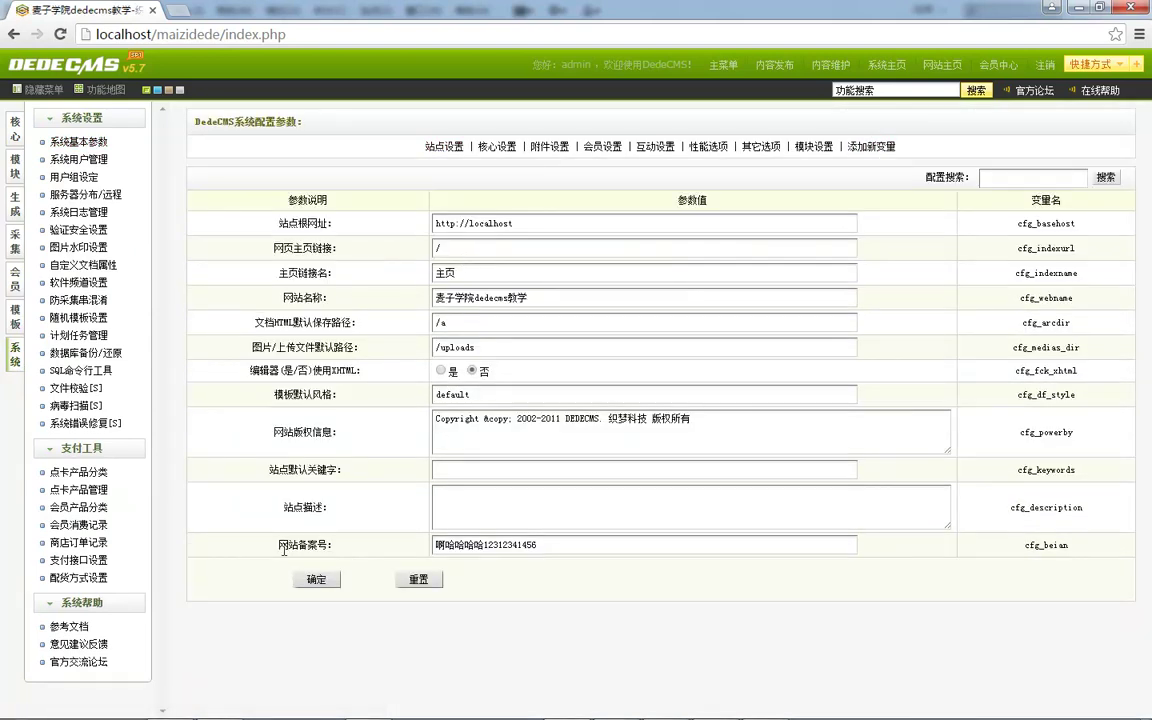
mouse_move(362, 708)
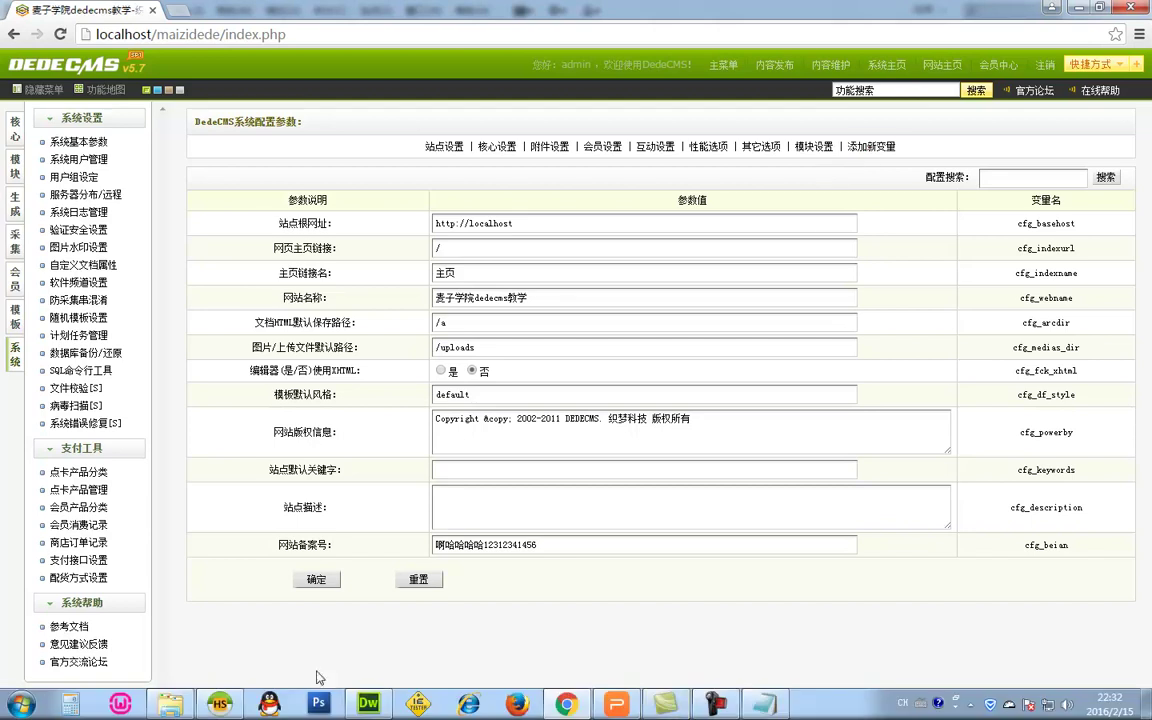
click(372, 705)
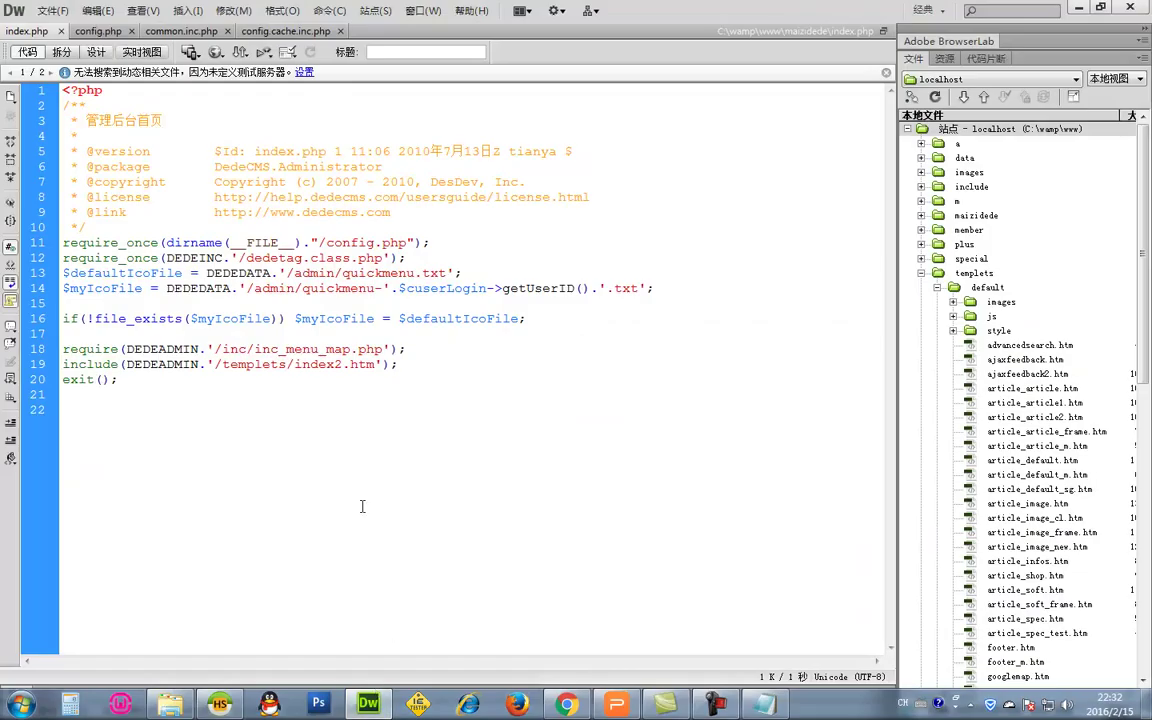
Open config.cache.inc.php in Dreamweaver and scroll down to the $cfg_number entry.
click(285, 31)
text(第三方对所发生的分)
key(BackSpace)
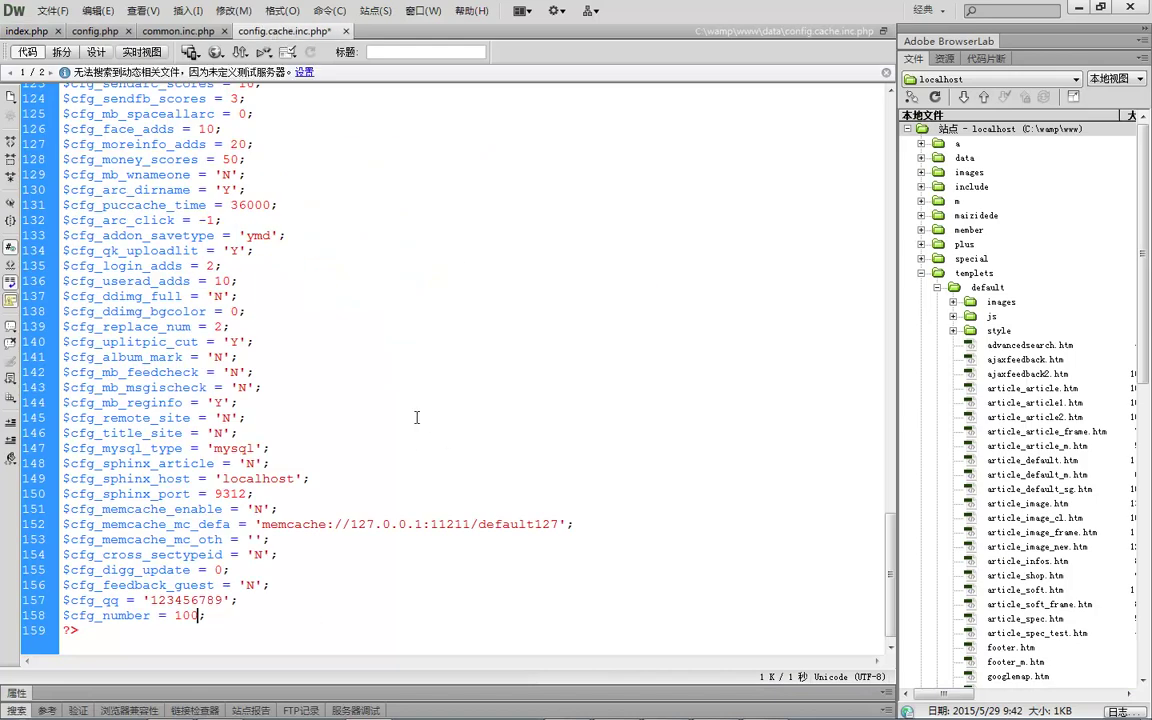
key(ctrl+z)
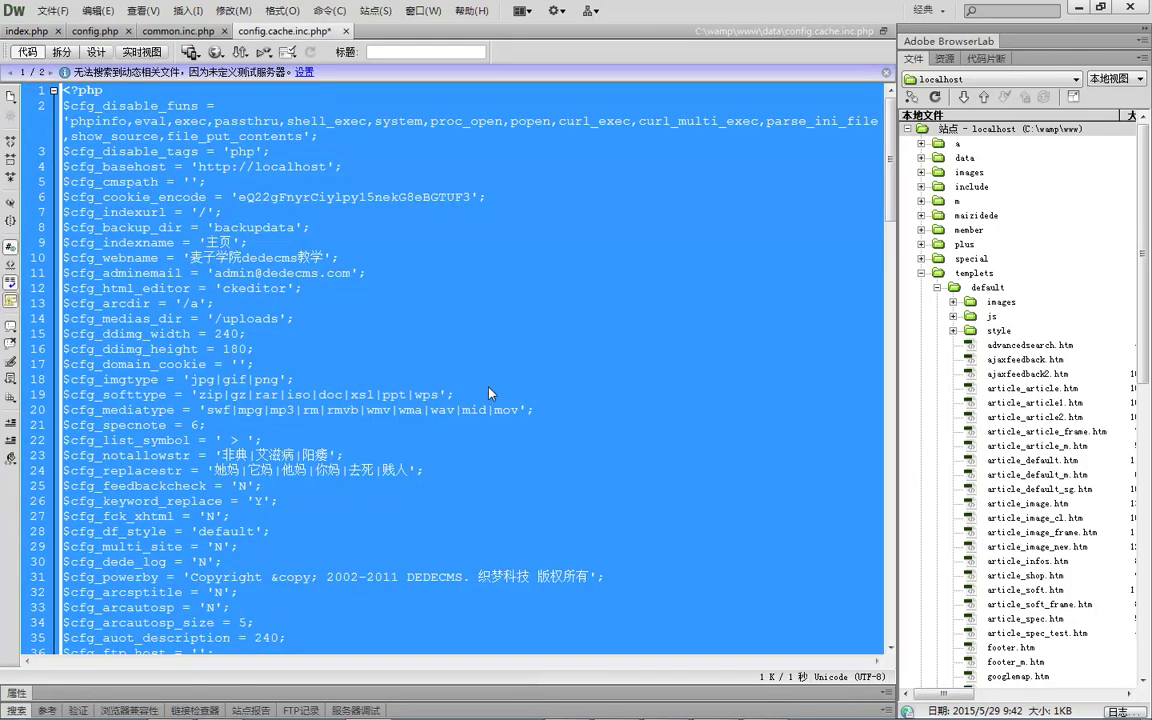
drag(891, 130, 891, 643)
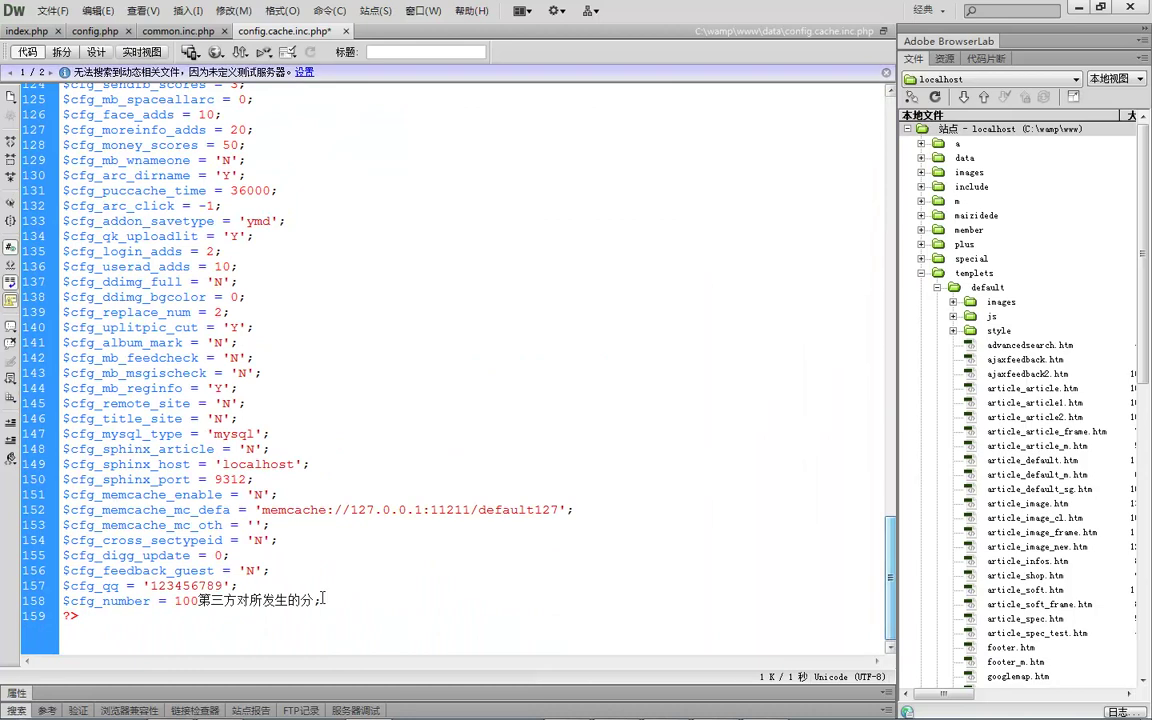
Select line 158, showing $cfg_number = 100 with stray Chinese text, then return to DedeCMS.
click(301, 600)
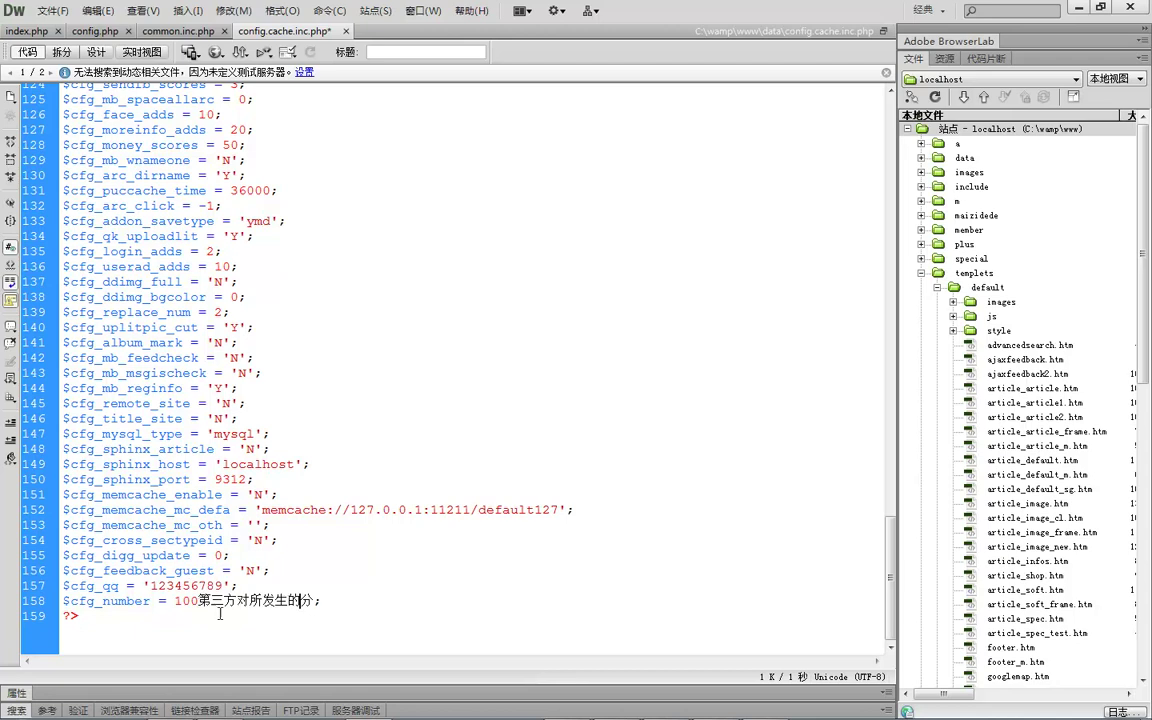
triple_click(215, 603)
click(200, 603)
triple_click(200, 603)
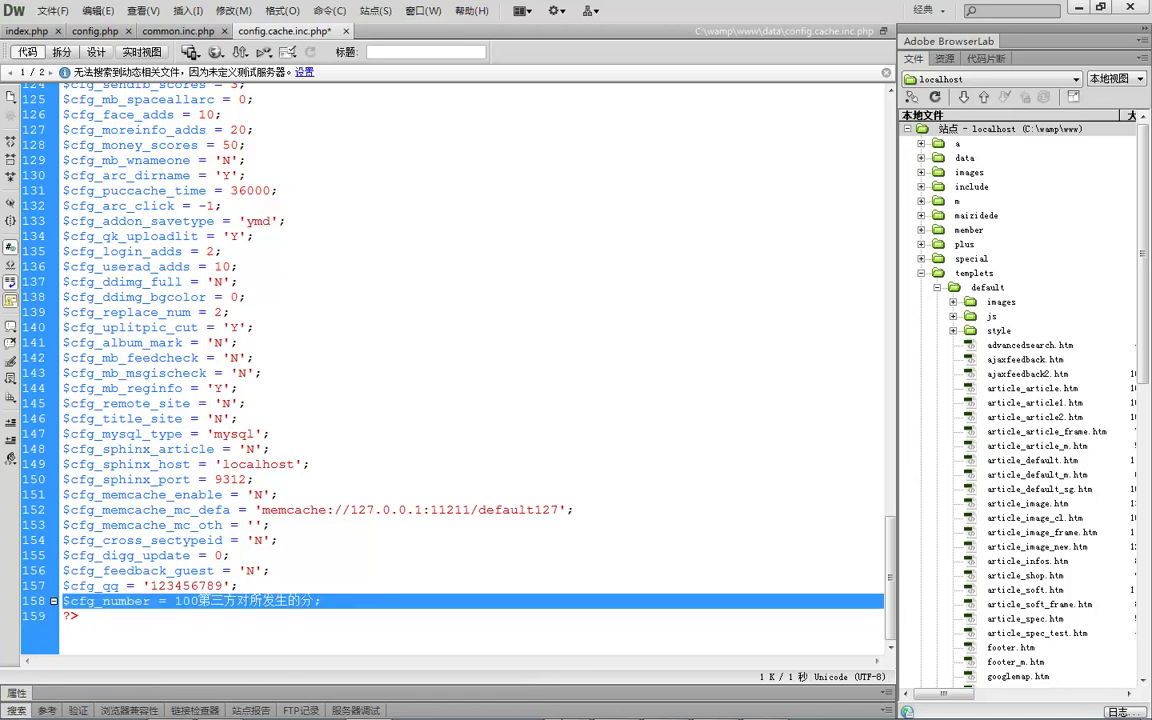
click(566, 704)
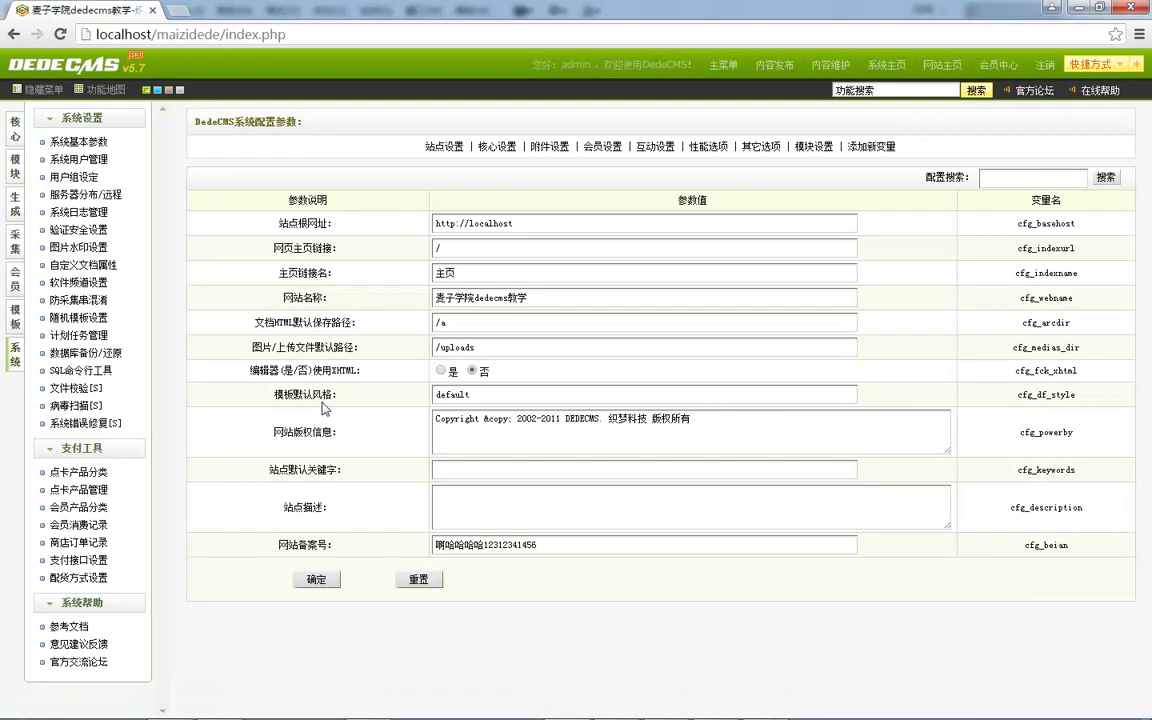
Open the new-variable form and set its type to 数字, then to 布尔(Y/N).
click(880, 147)
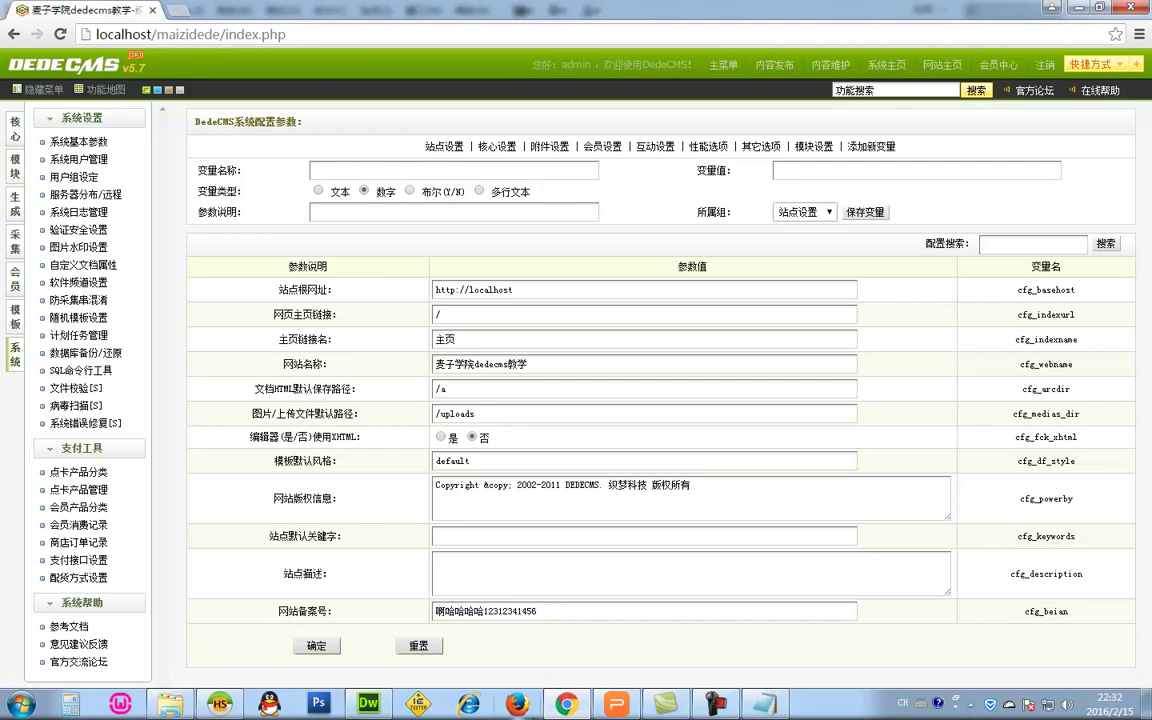
mouse_move(632, 714)
mouse_move(360, 709)
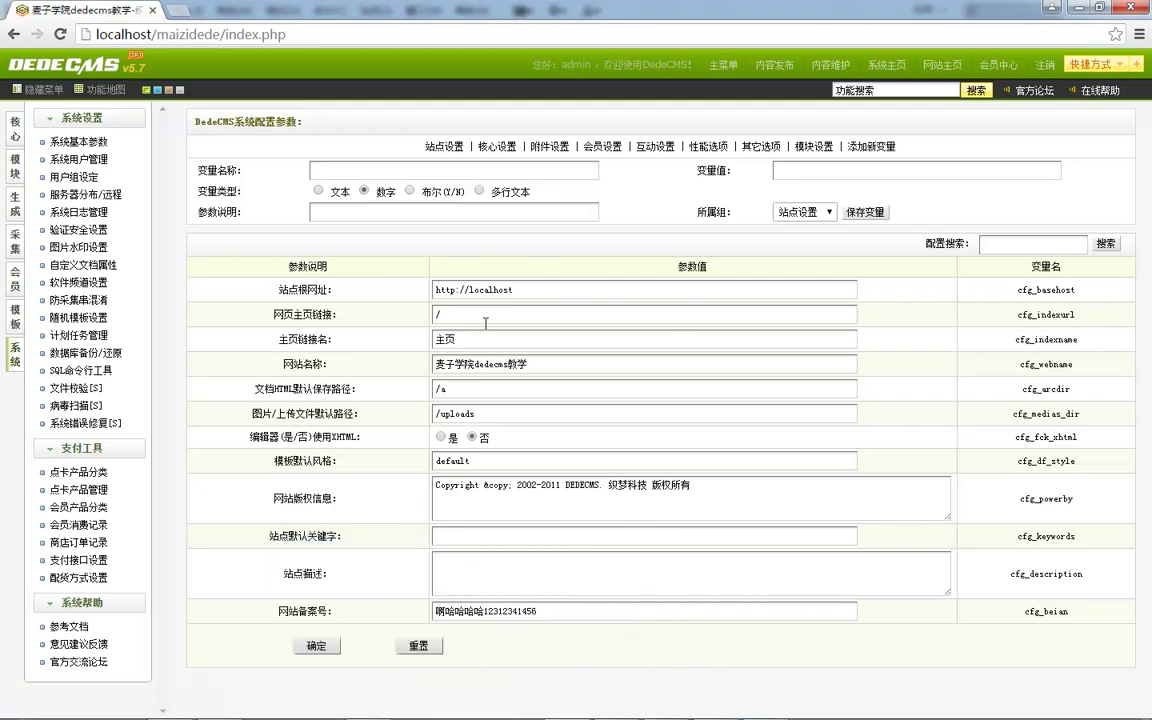
click(365, 191)
drag(447, 611, 514, 611)
click(514, 611)
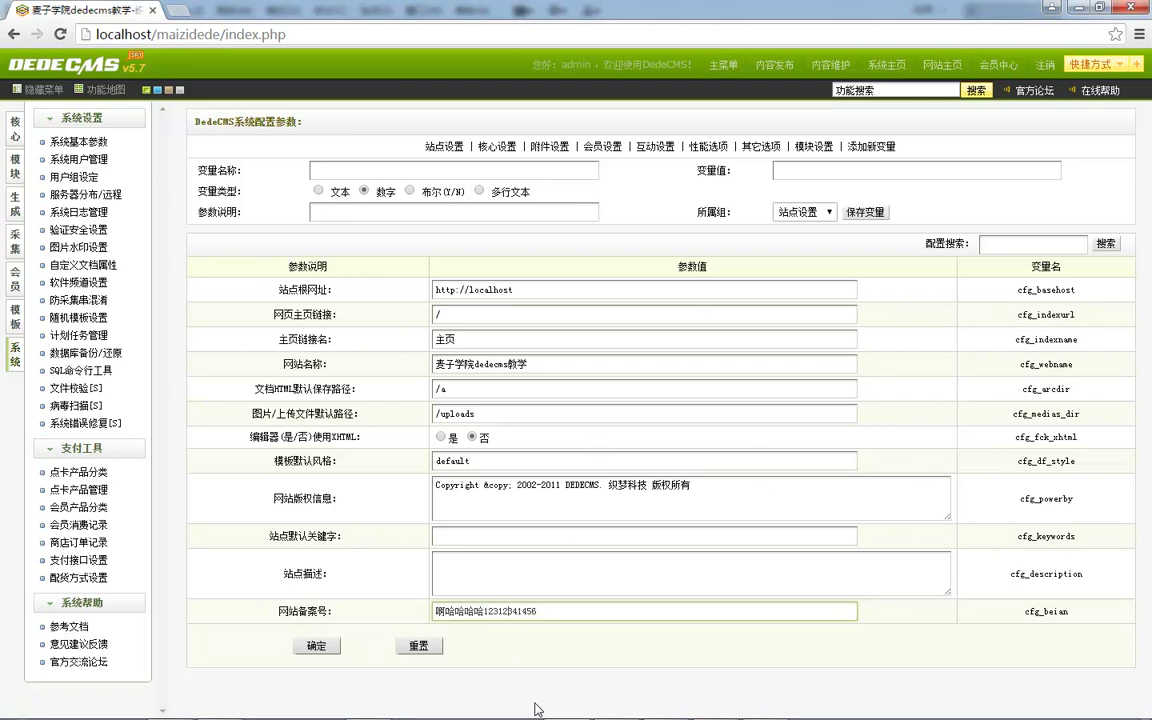
mouse_move(343, 700)
click(364, 190)
click(412, 191)
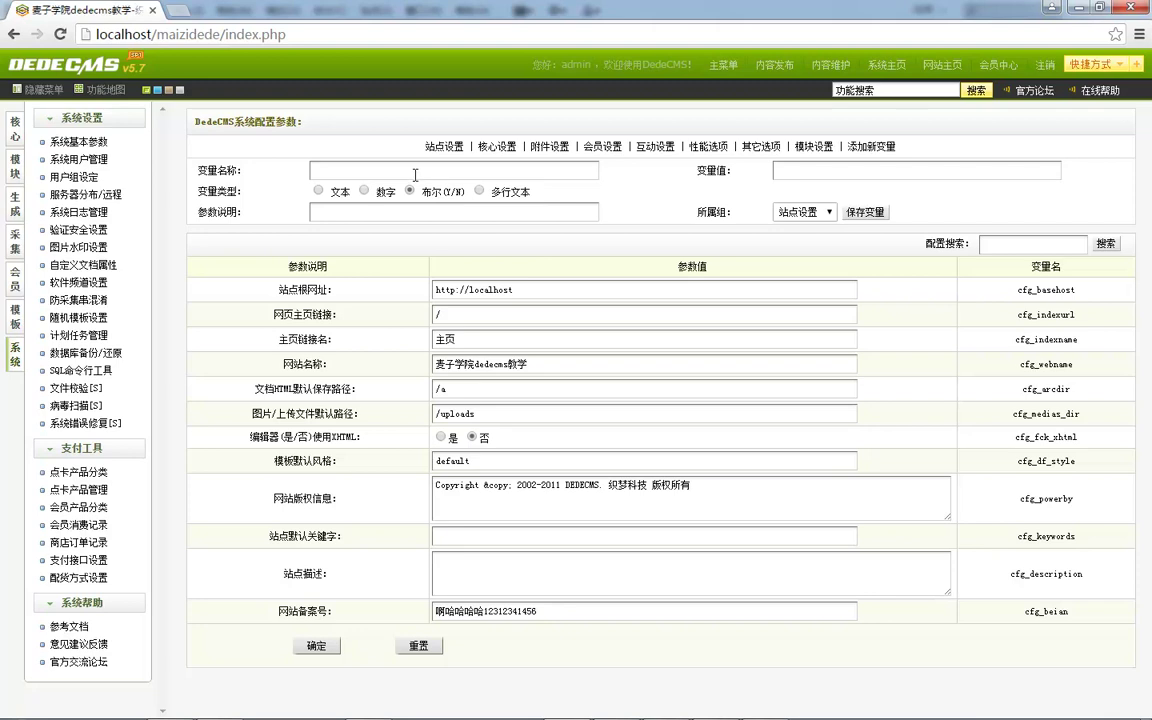
Name the new variable cfg_bool, starting from a copied cfg_medias_dir name.
double_click(1045, 413)
key(ctrl+c)
click(386, 170)
key(ctrl+v)
drag(333, 170, 575, 167)
text(b)
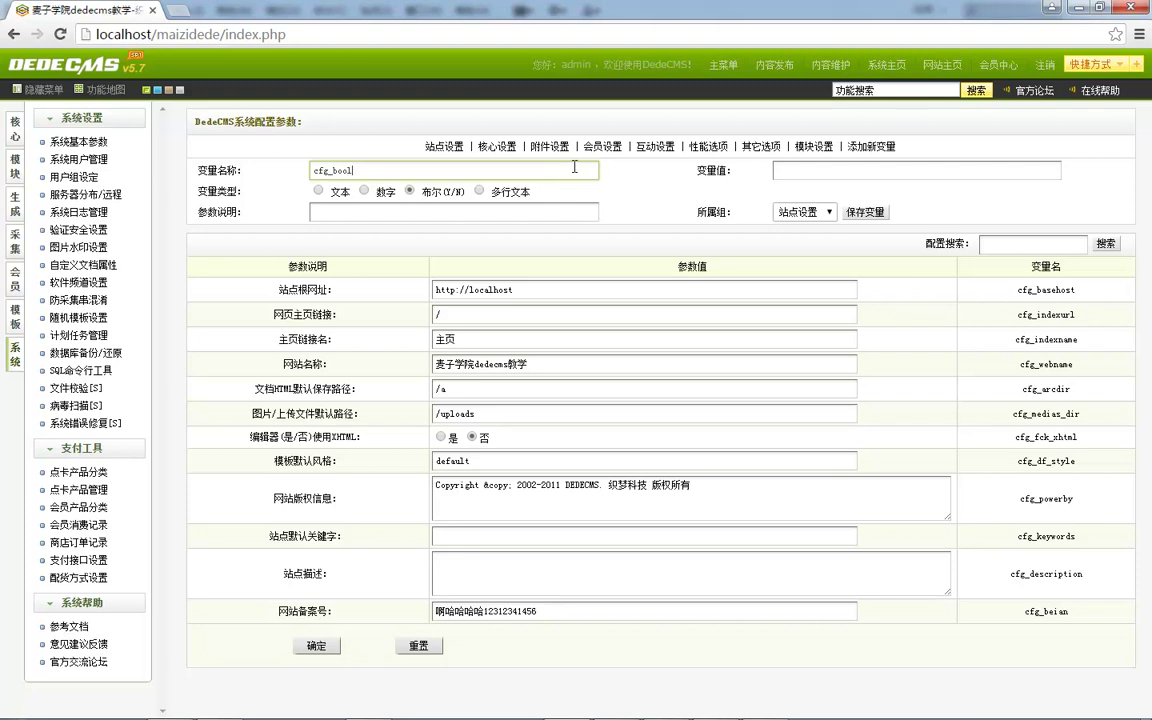
click(832, 170)
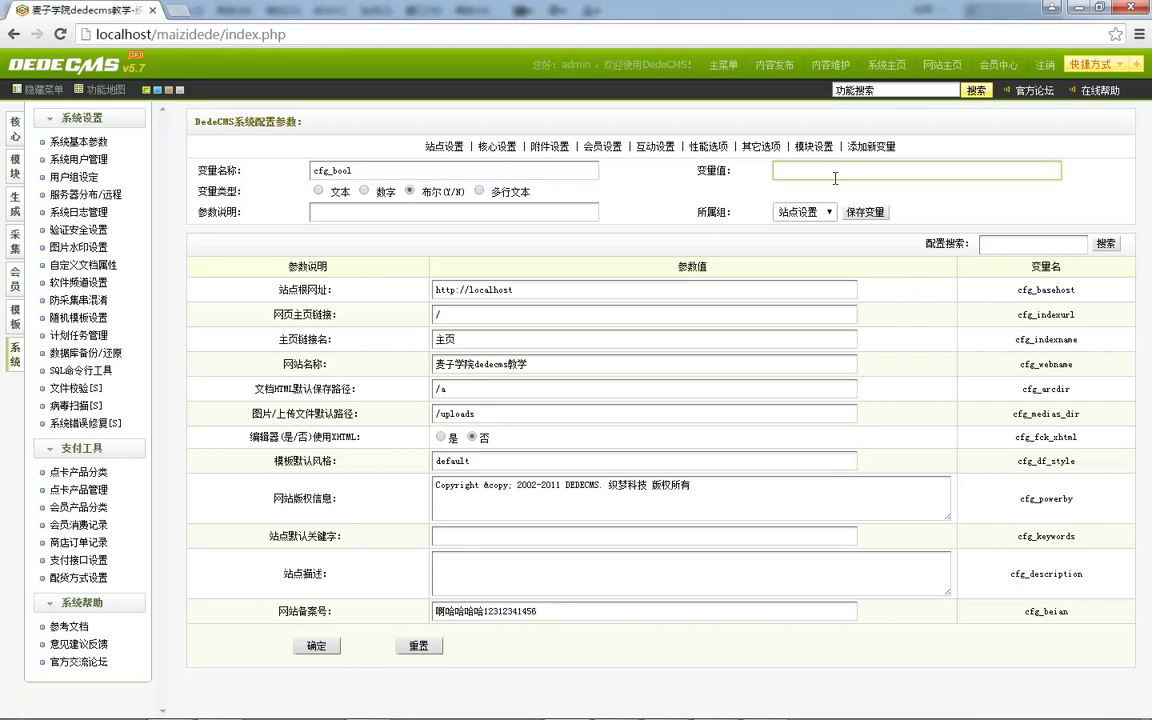
Give cfg_bool the description 布尔值测试 and save the variable.
drag(240, 437, 406, 428)
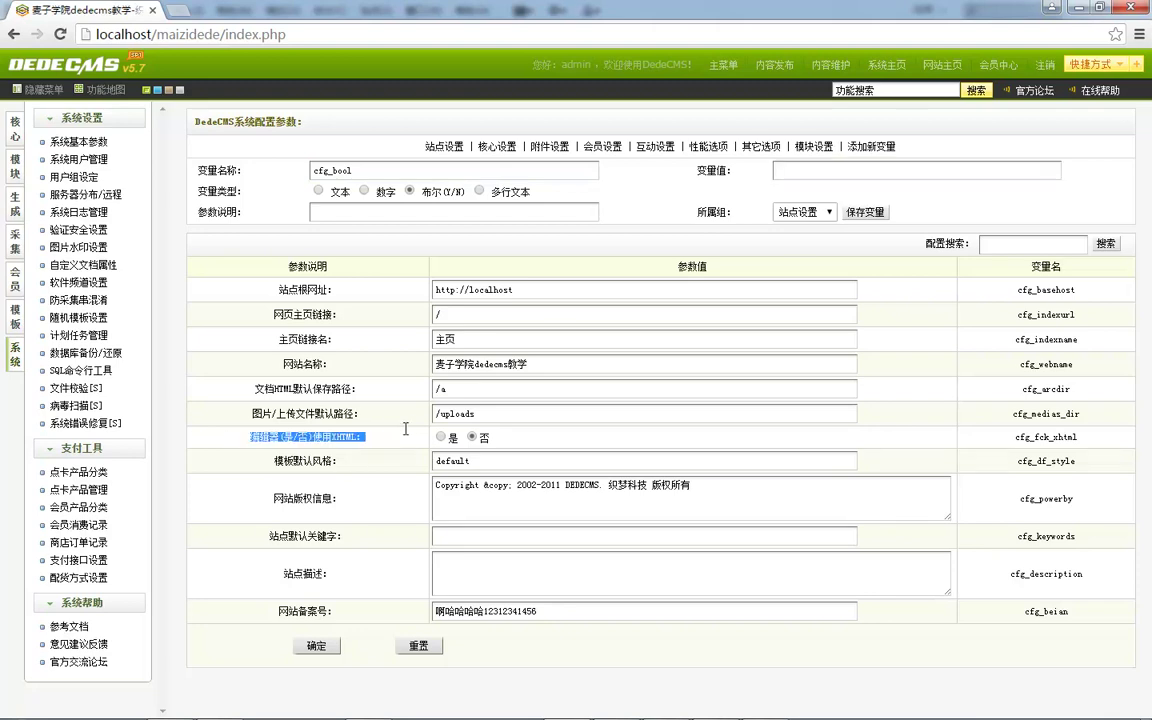
drag(320, 437, 373, 210)
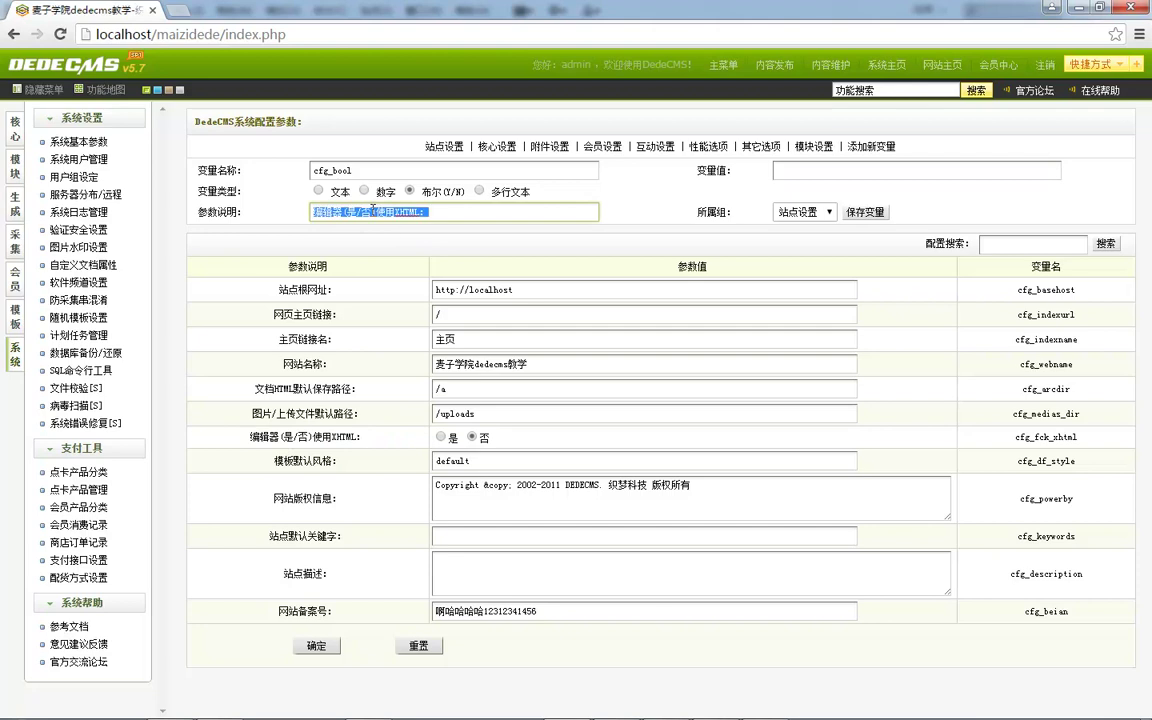
text(buerzhi)
key(space)
text(ceshi)
key(space)
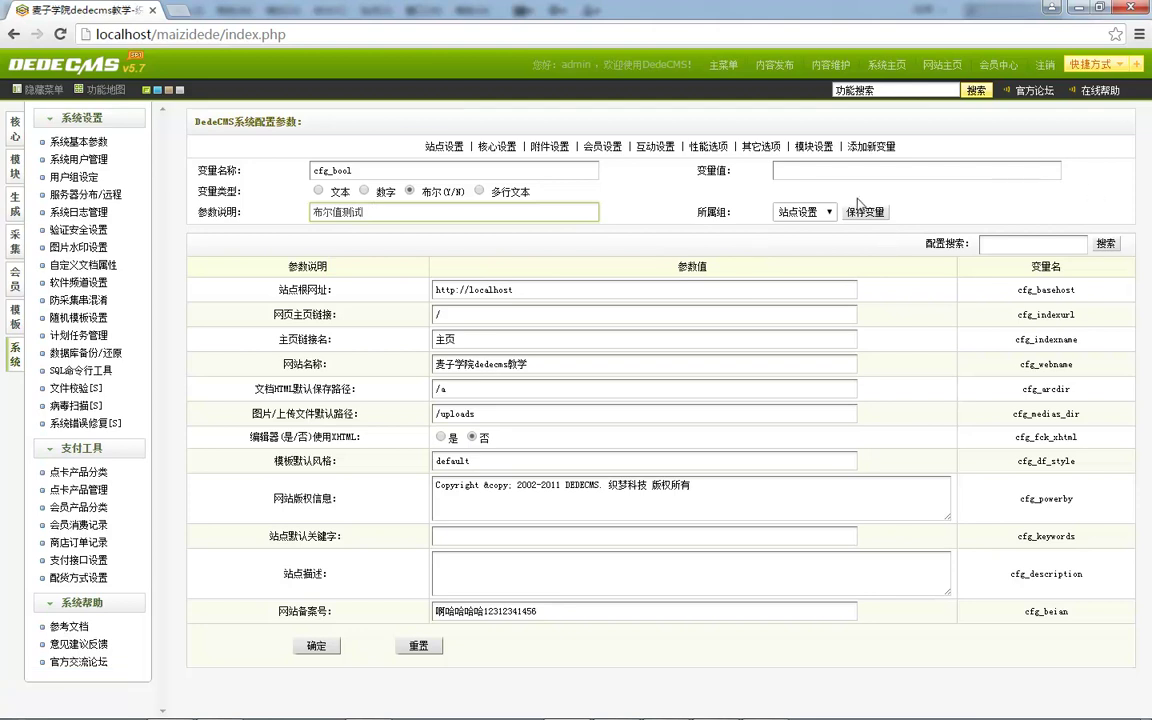
click(865, 212)
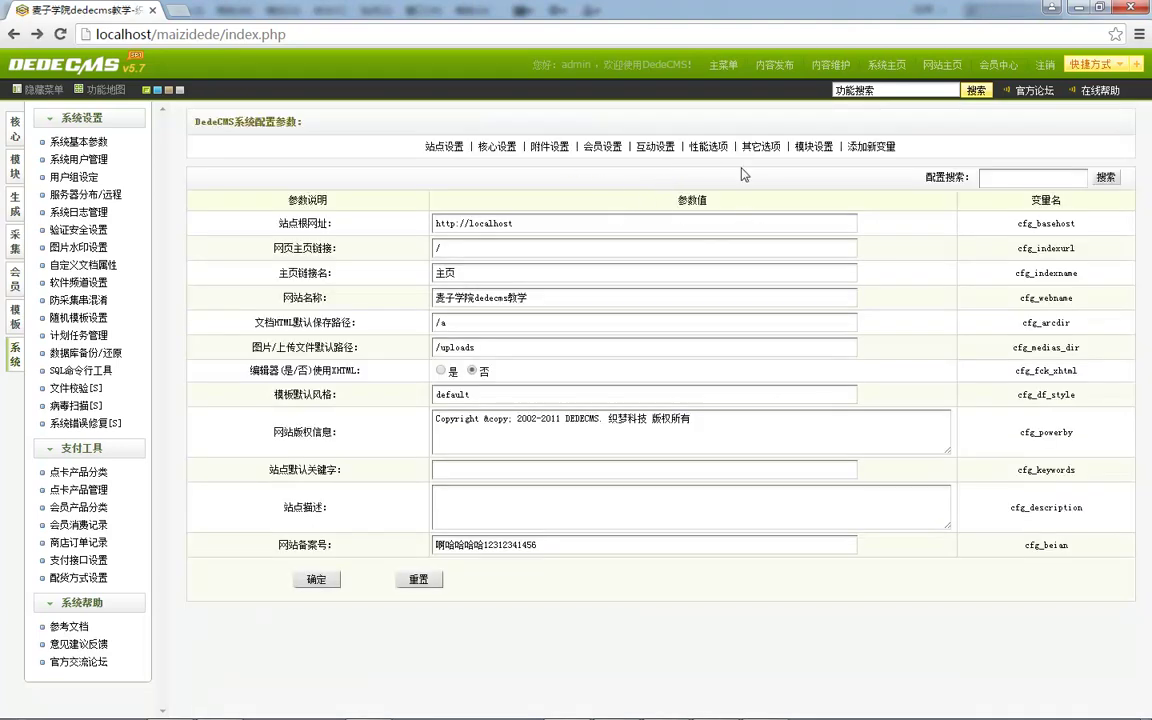
Save cfg_bool with value Y, then submit the site settings with it set to 否.
click(851, 150)
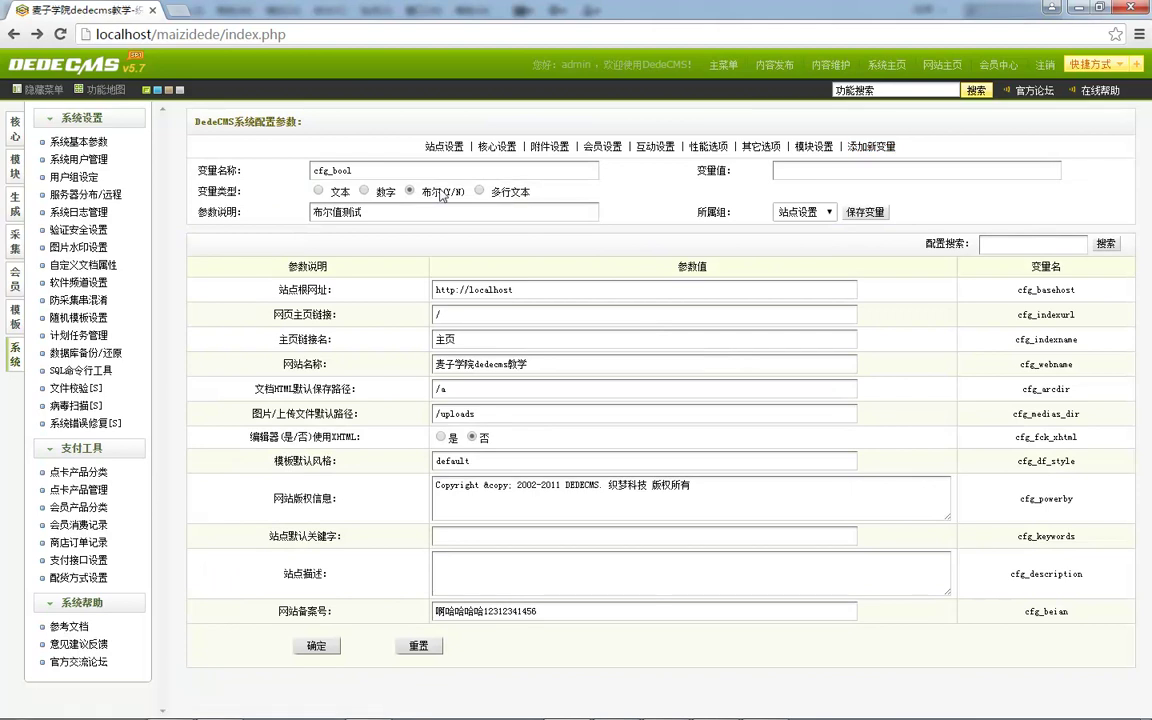
click(835, 170)
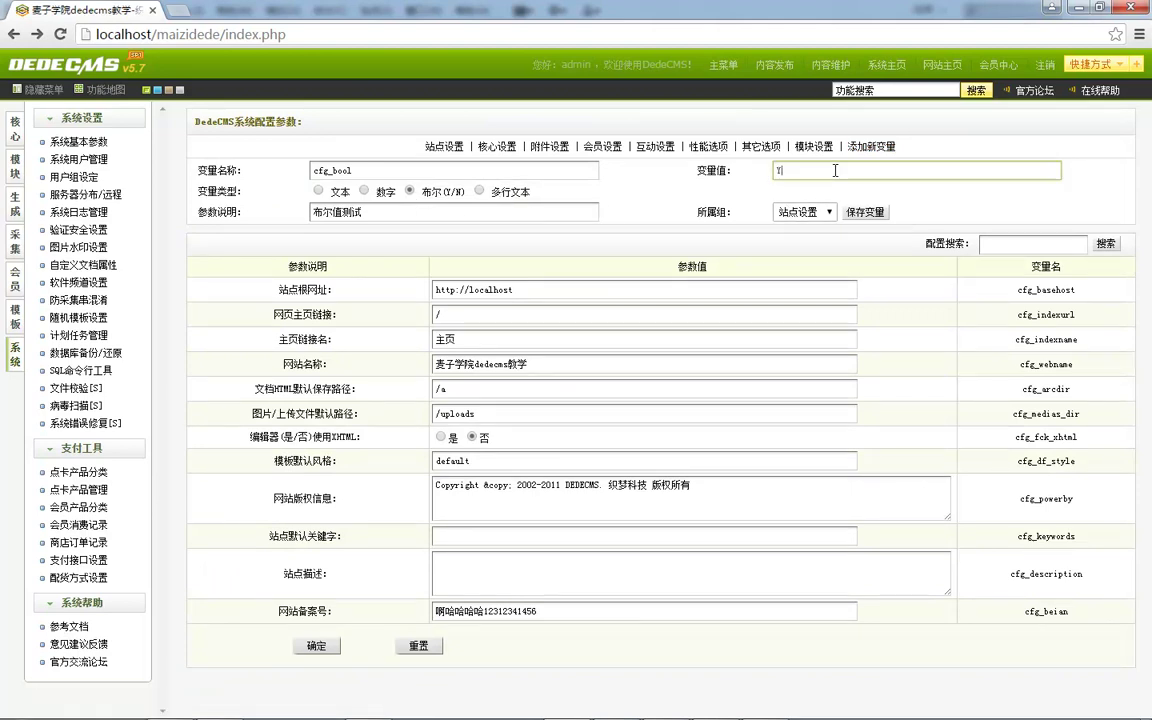
click(864, 212)
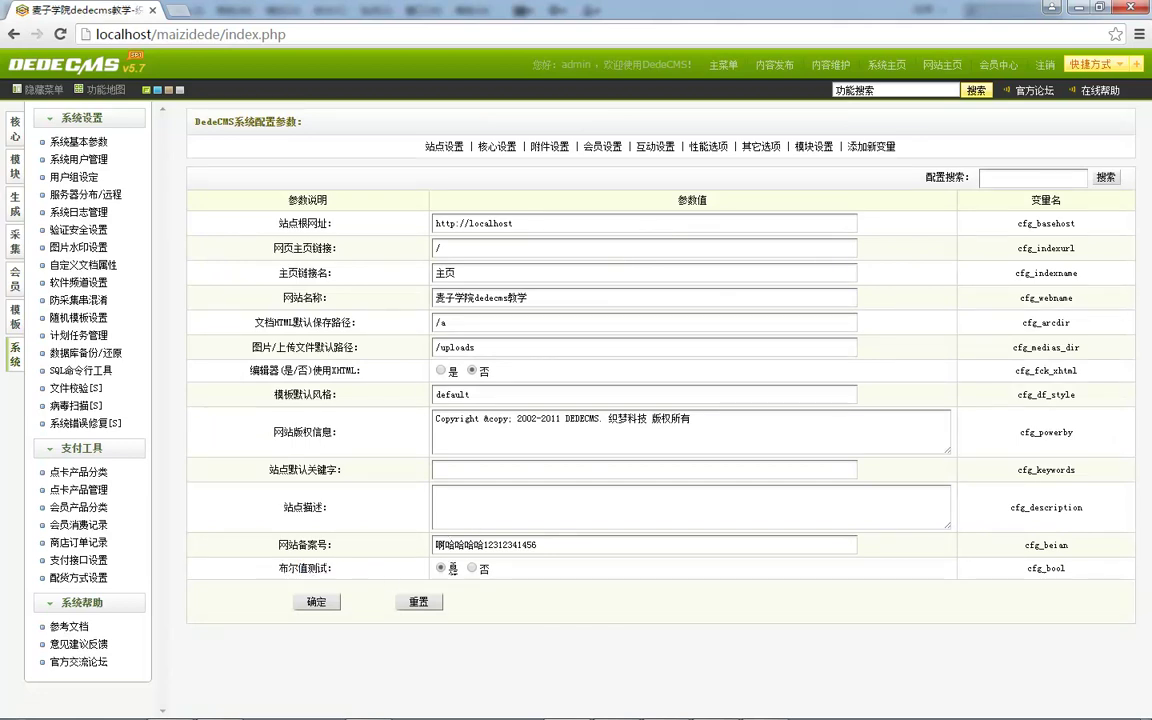
click(318, 603)
Add a 多行文本 variable named cfg_muti, adapted from the cfg_basehost name.
click(871, 146)
click(481, 191)
click(414, 169)
key(ctrl+v)
key(ctrl+a)
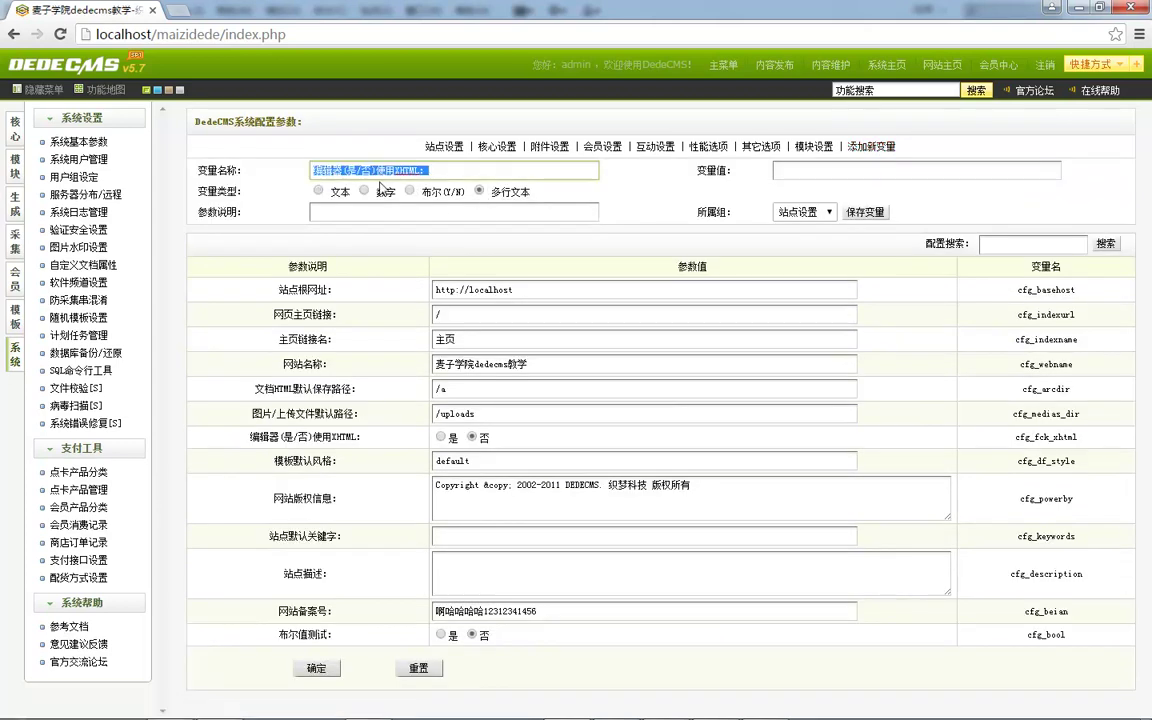
double_click(1046, 289)
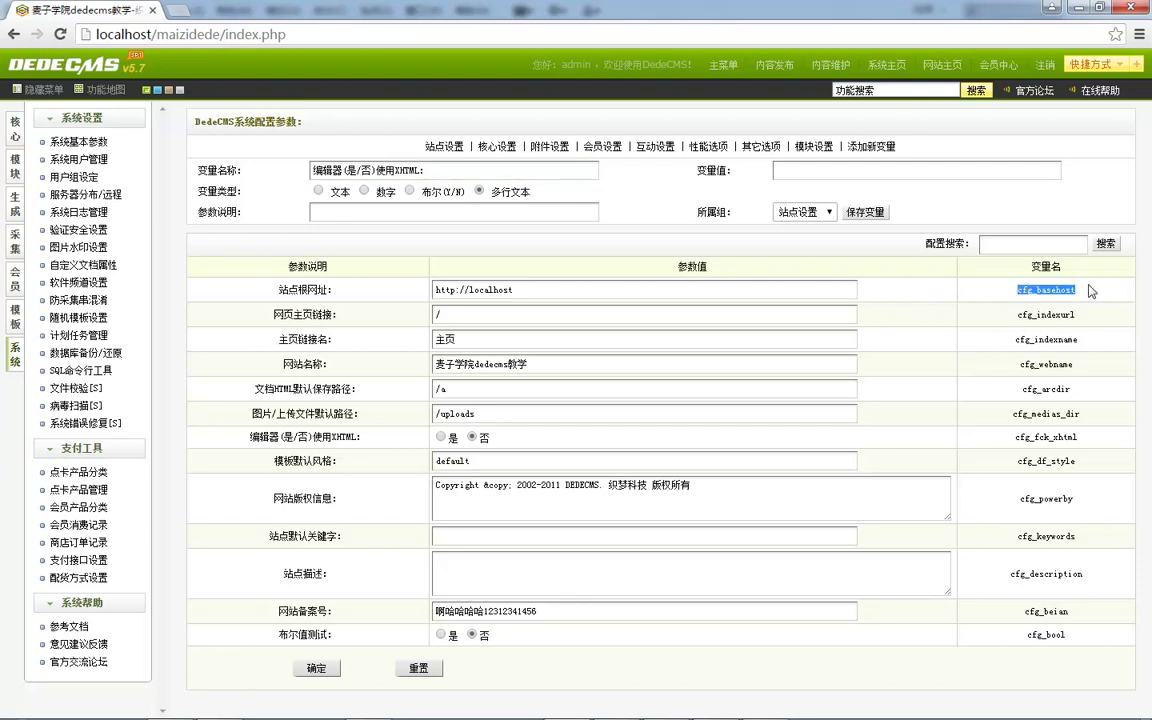
click(419, 168)
key(ctrl+a)
key(ctrl+v)
drag(436, 165, 533, 162)
text(mu)
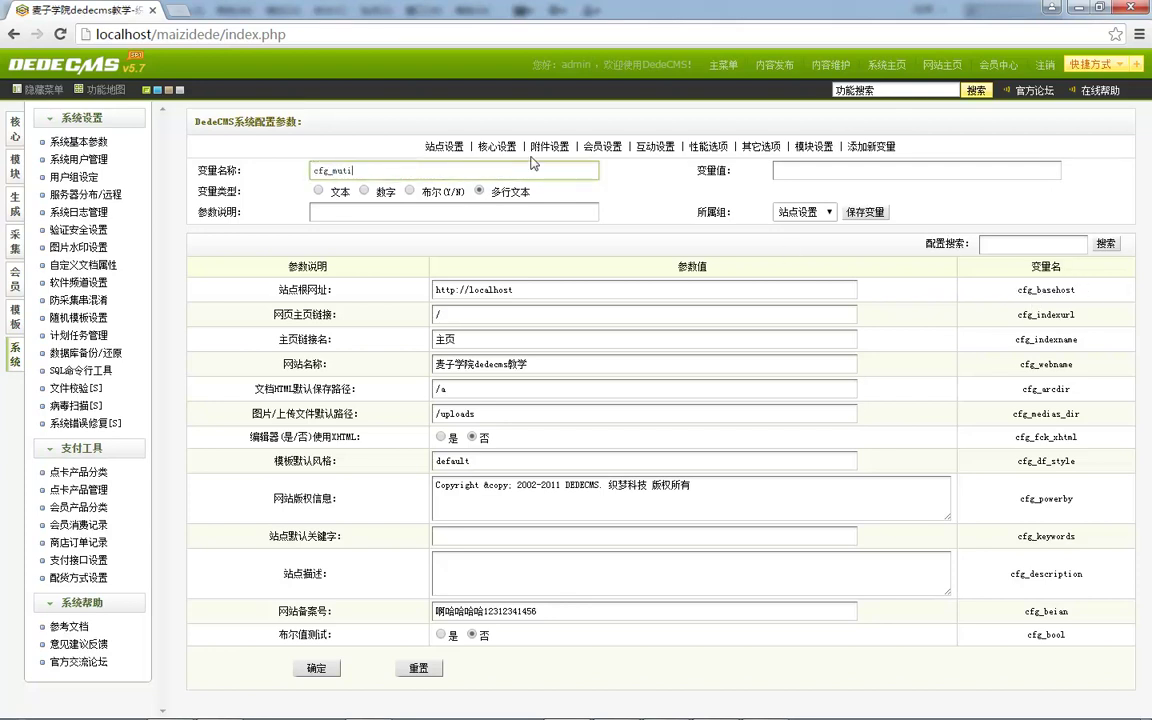
text(ti)
Give cfg_muti value 多阿航 and description 多行文本测试, then save the variable.
click(849, 174)
key(ctrl+shift)
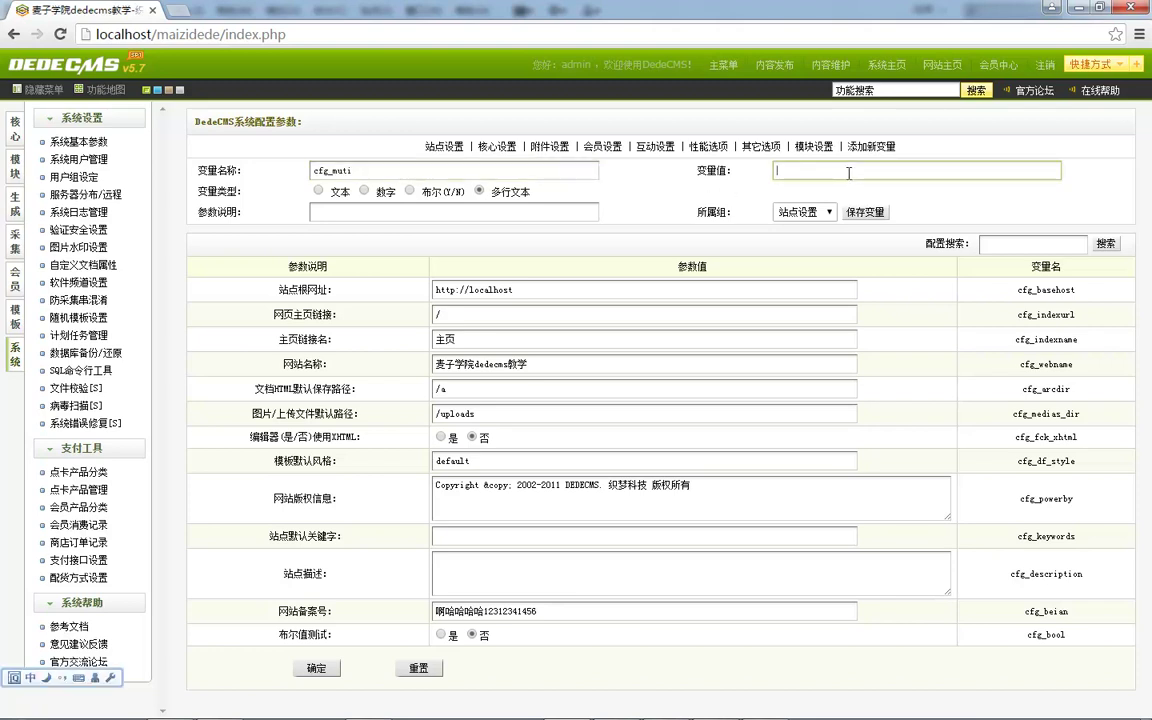
text(duoahang)
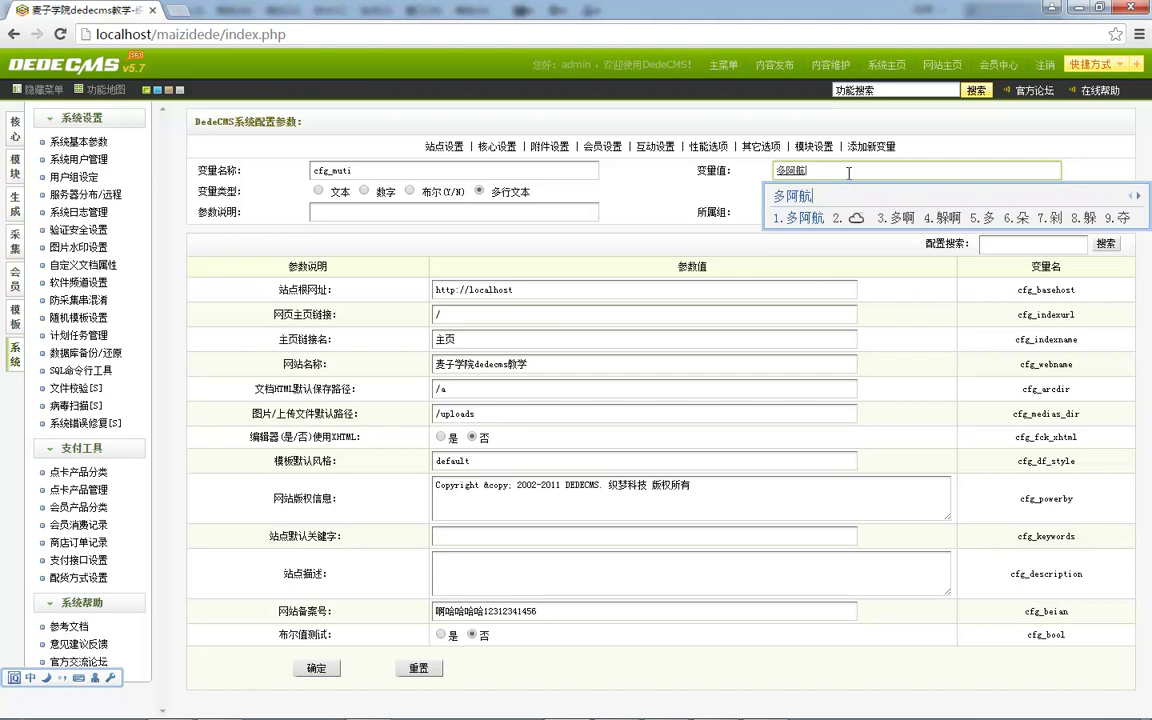
key(space)
click(384, 212)
text(duohang)
key(space)
text(wenb)
key(space)
text(ceshi)
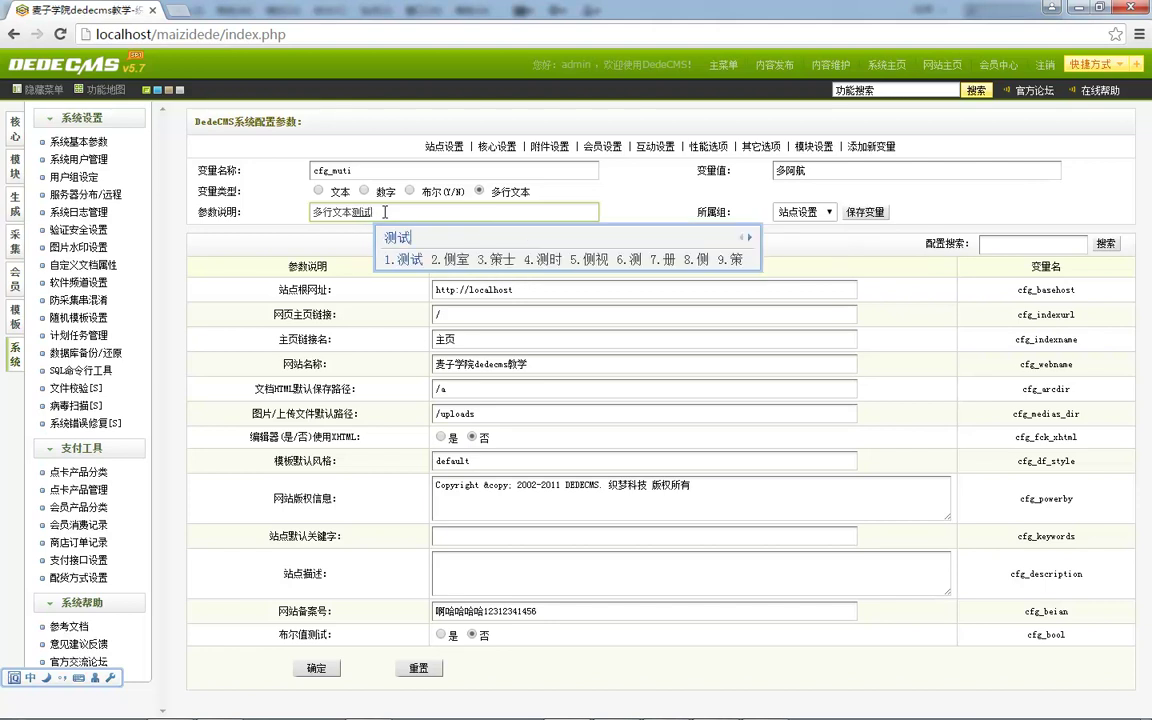
key(space)
click(865, 212)
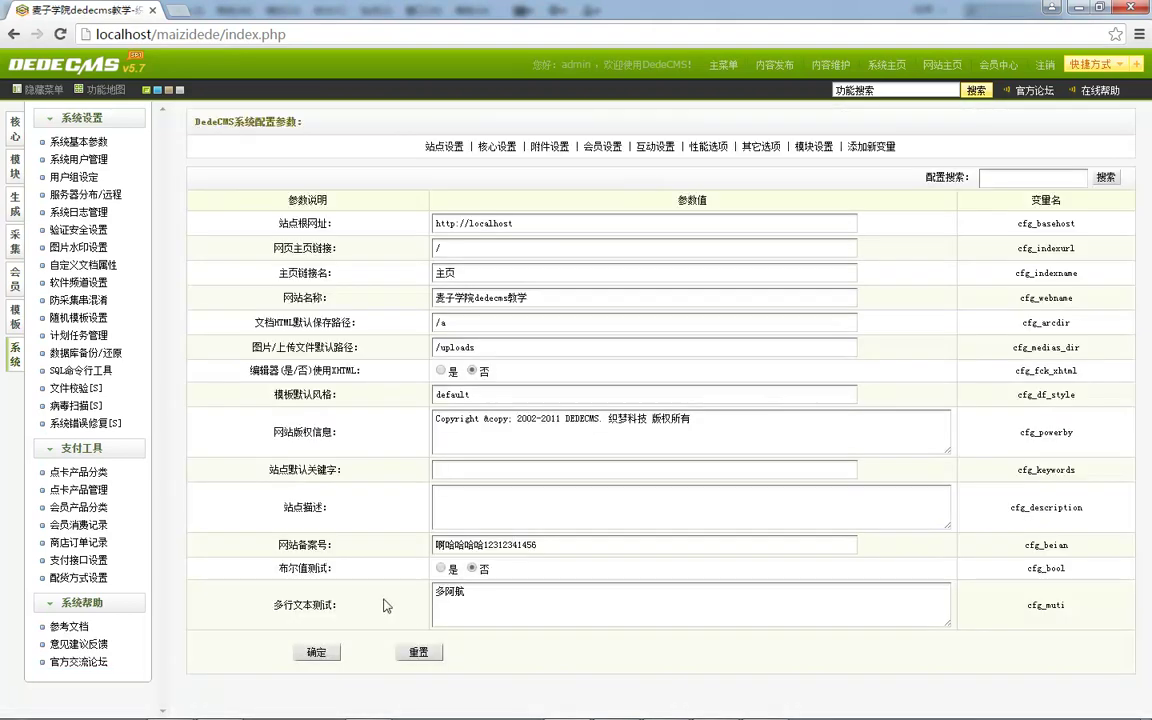
Append 'asas fs adf sadf' to cfg_muti's value, submit the settings, and reload the page.
click(450, 490)
click(495, 591)
text(asas fs adf sadf)
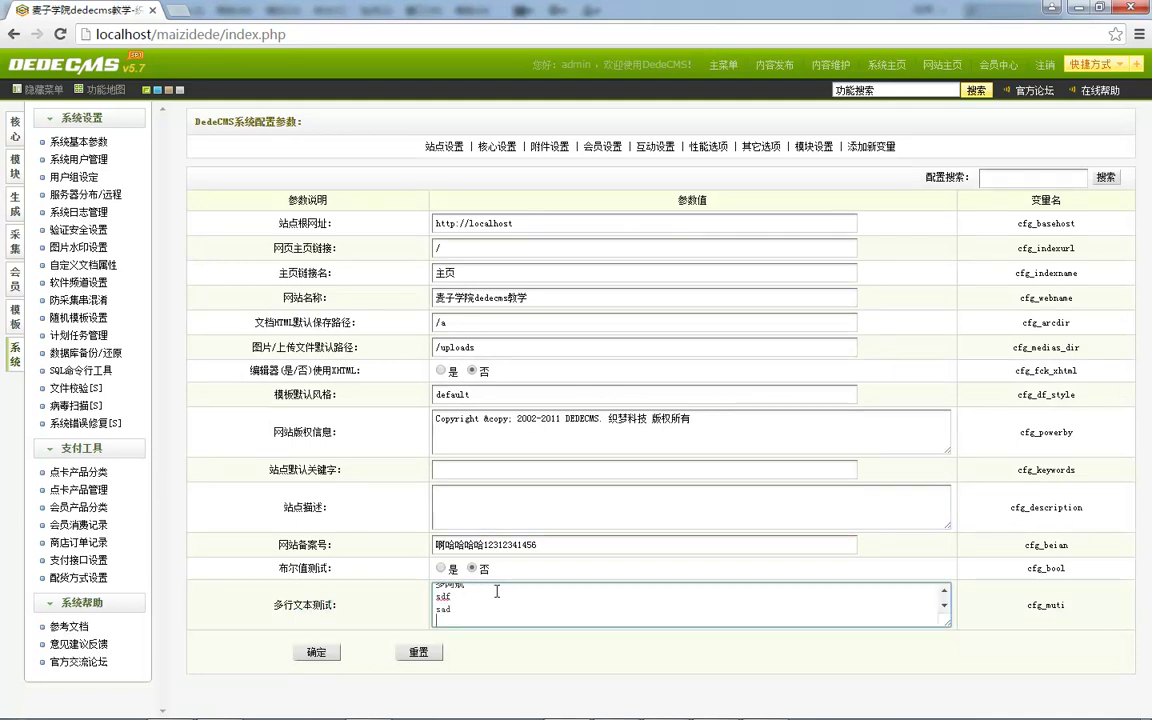
click(316, 652)
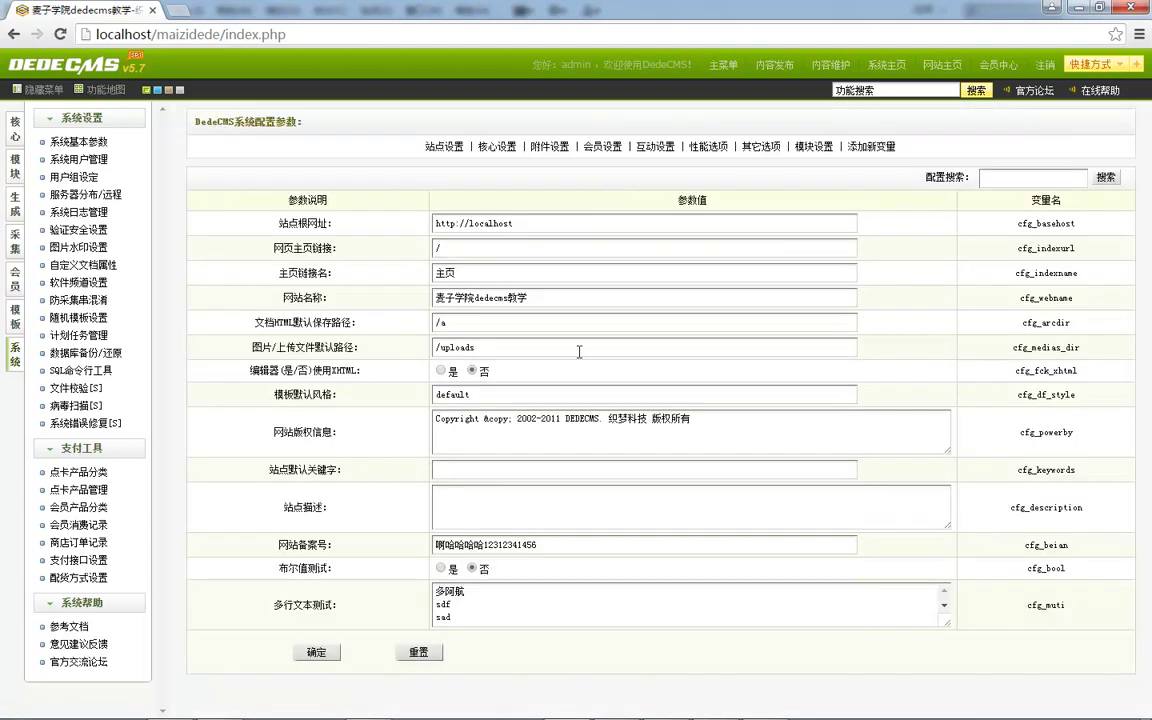
click(887, 611)
mouse_move(710, 703)
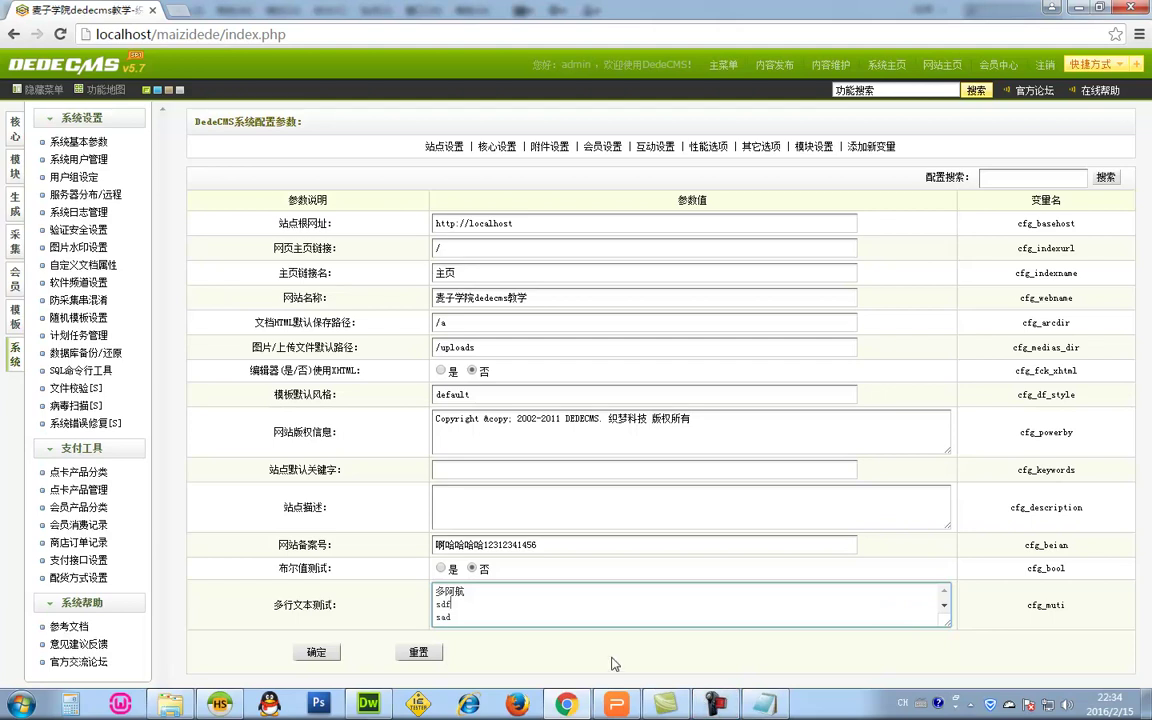
click(80, 142)
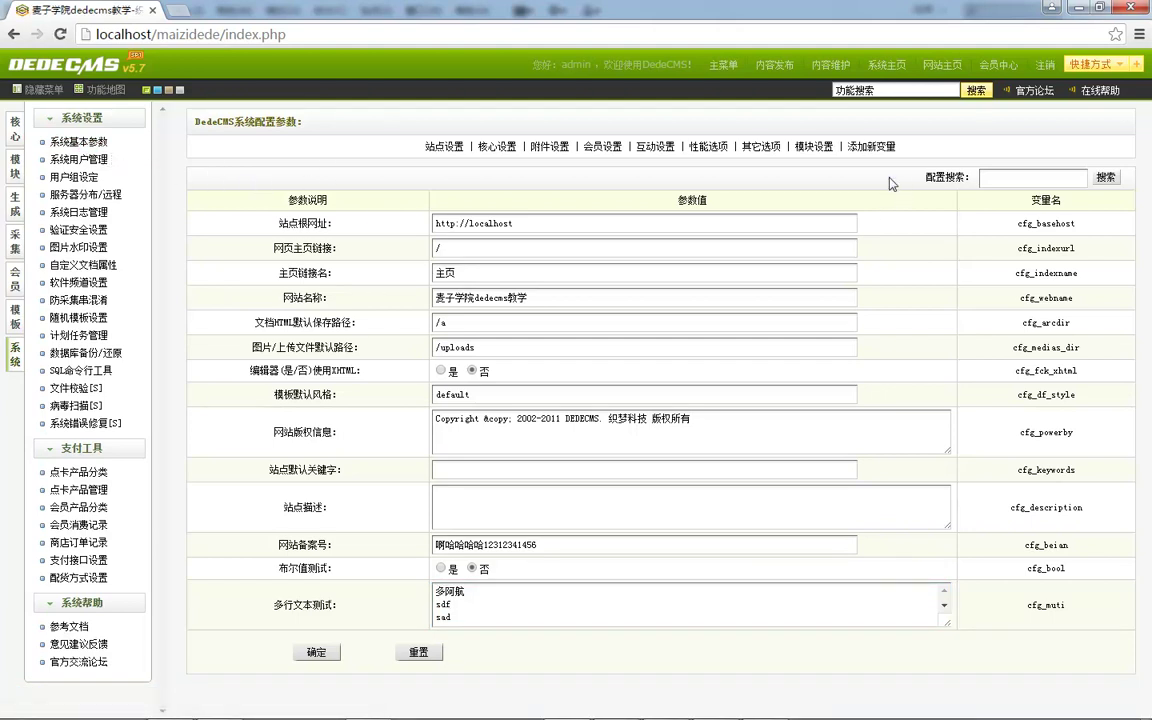
Browse the 核心设置 and 附件设置 groups, then reopen the new-variable form under 站点设置.
click(865, 147)
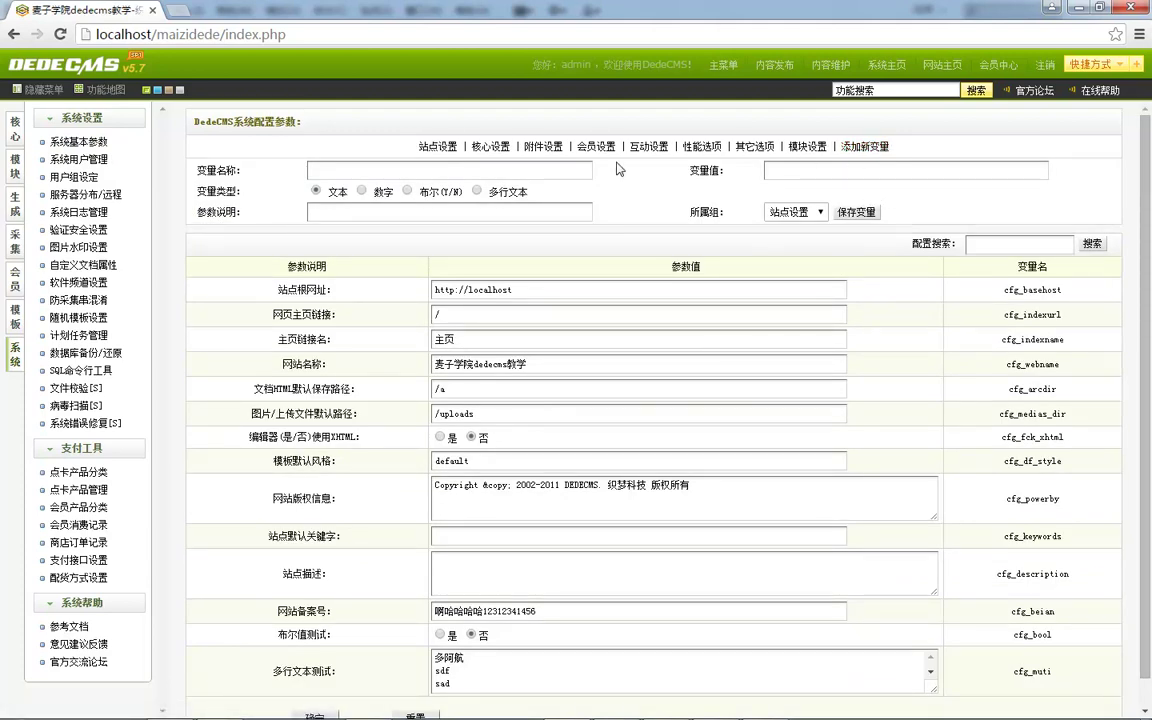
click(438, 146)
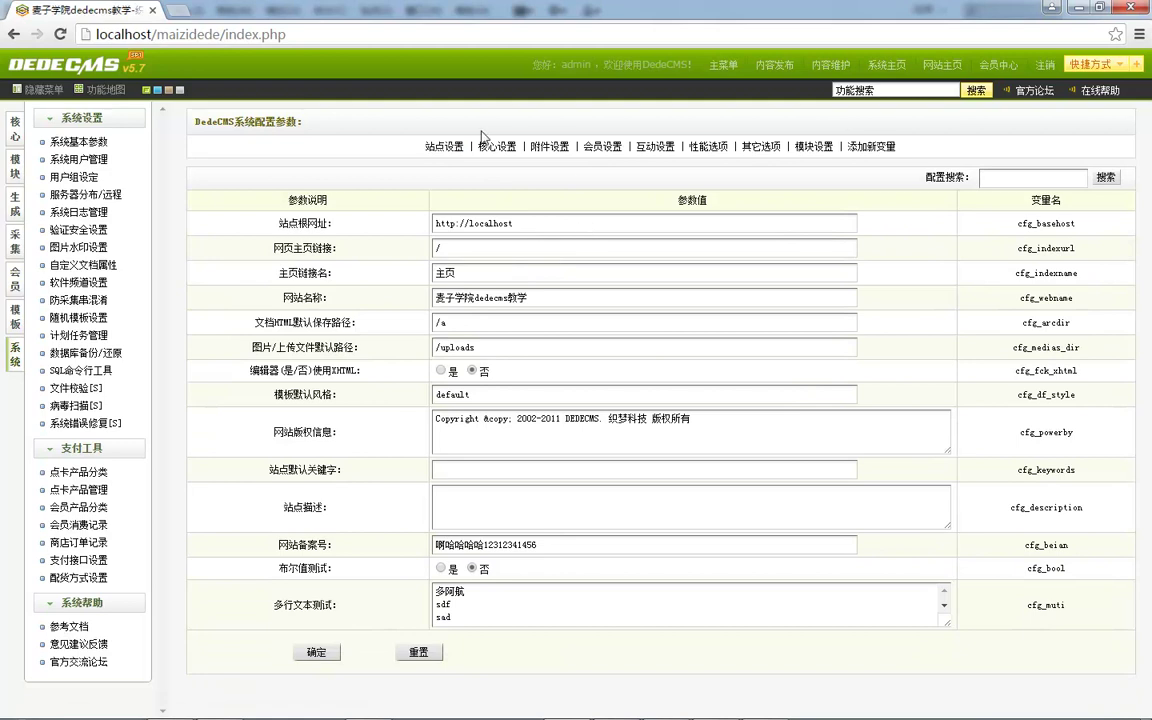
click(493, 146)
click(542, 146)
scroll(488, 158, down, 1)
scroll(565, 360, up, 1)
click(865, 146)
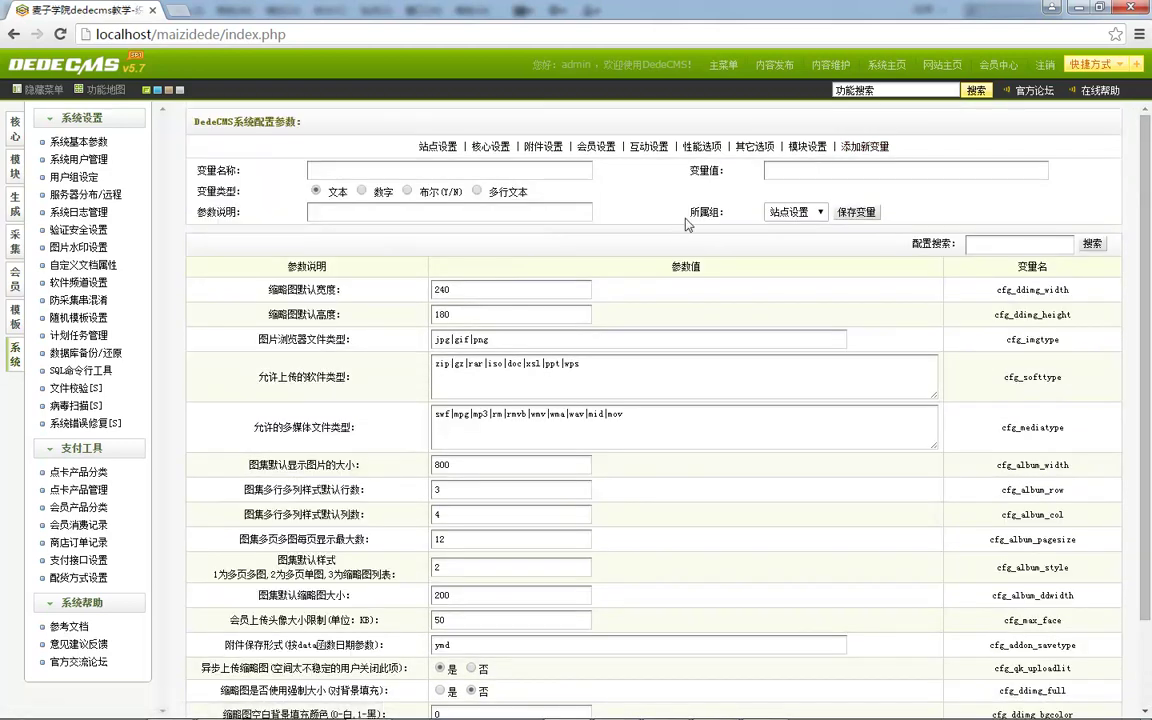
click(424, 145)
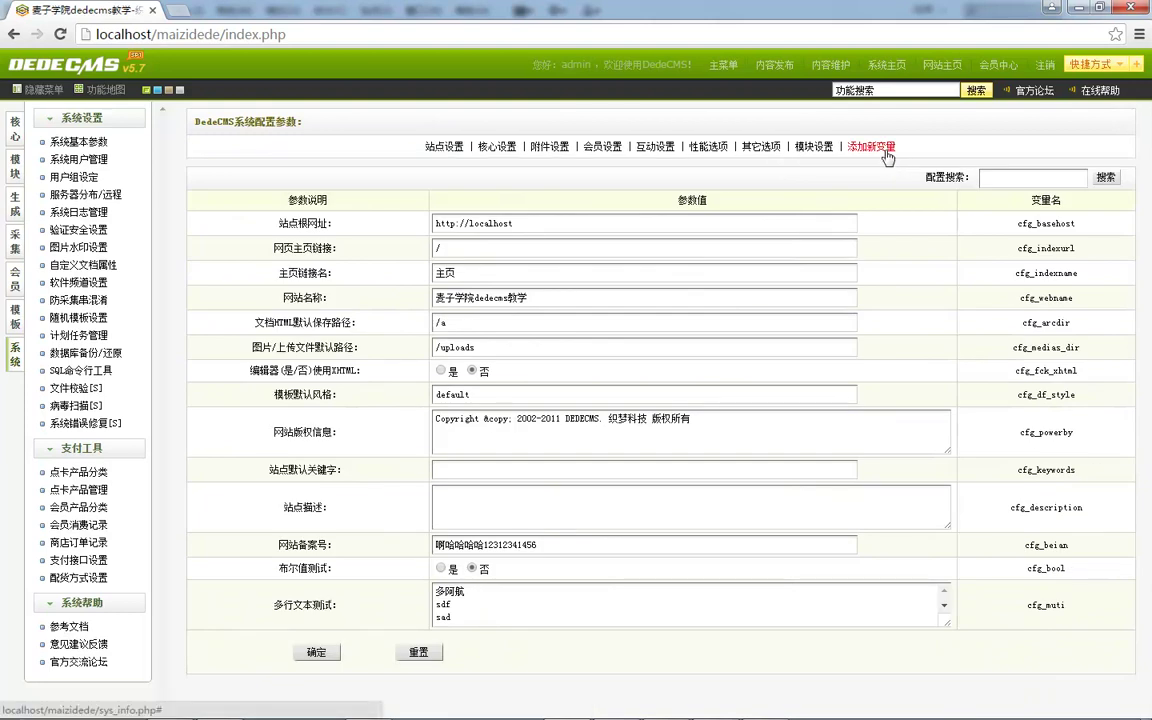
click(885, 150)
scroll(530, 403, down, 1)
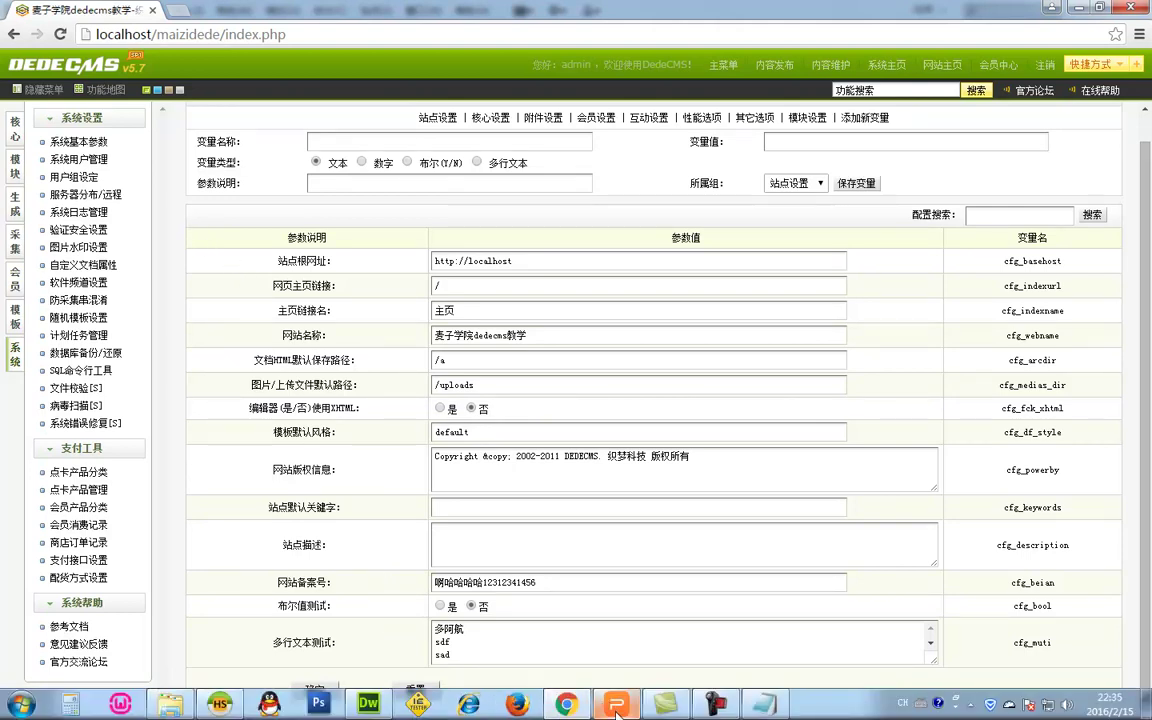
mouse_move(616, 712)
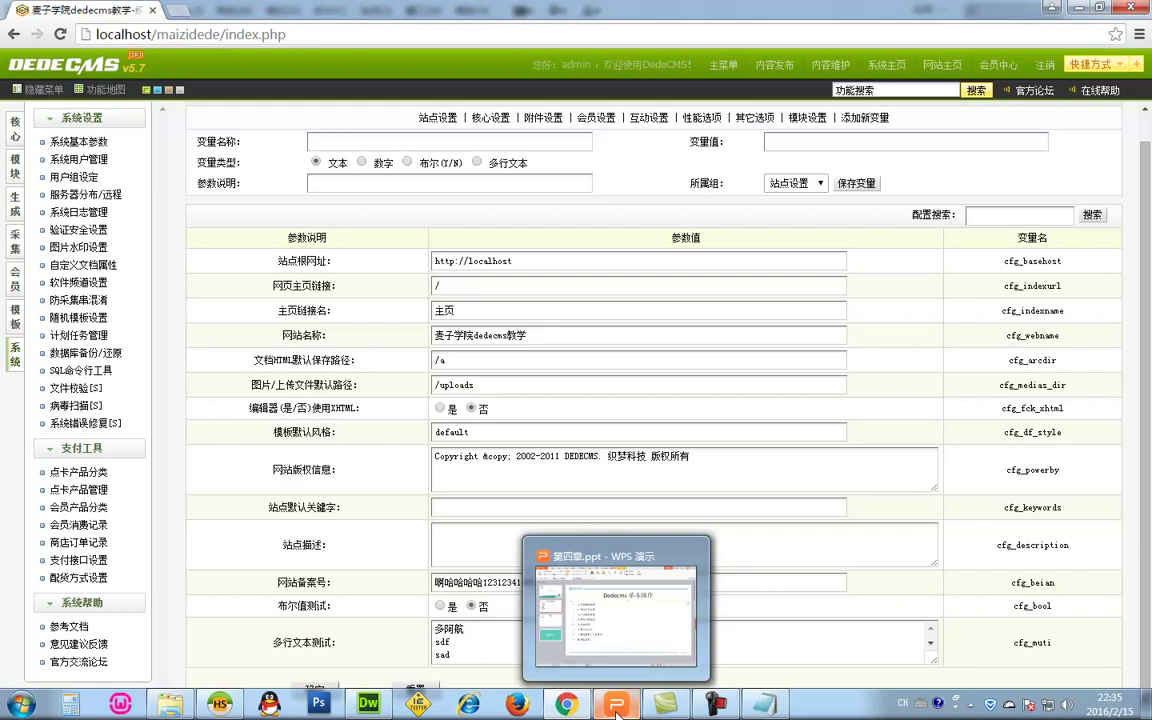